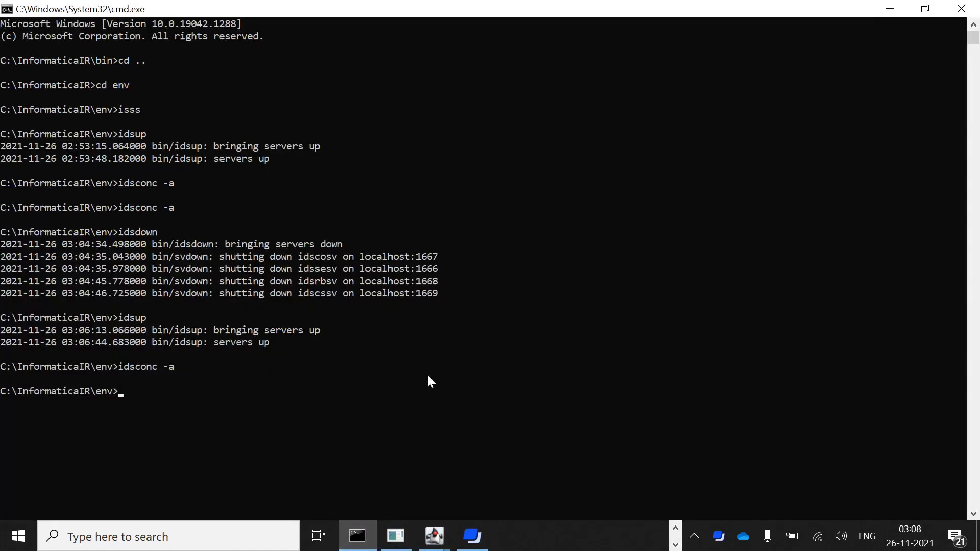
In IR Console, select Test as the working system and bring up its export options.
mouse_move(434, 536)
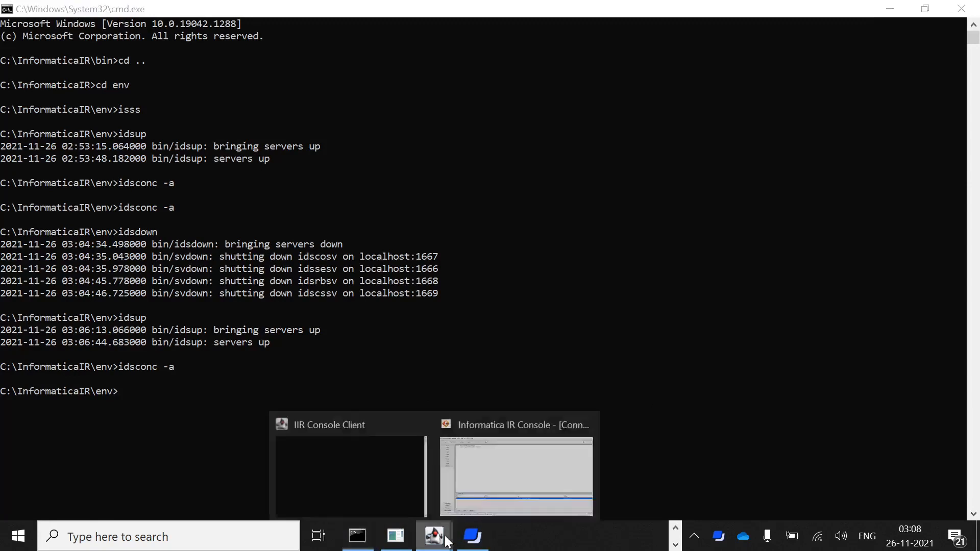
click(540, 483)
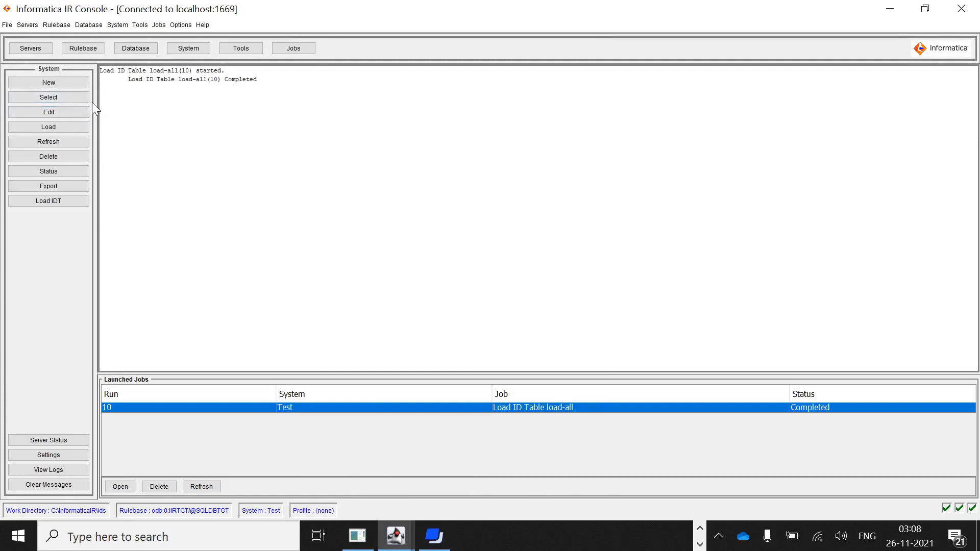
click(80, 97)
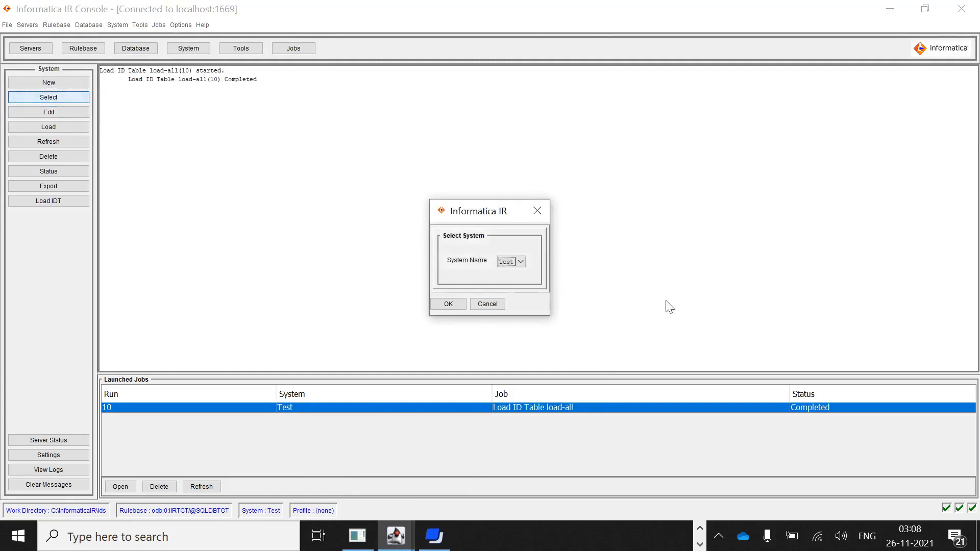
click(513, 263)
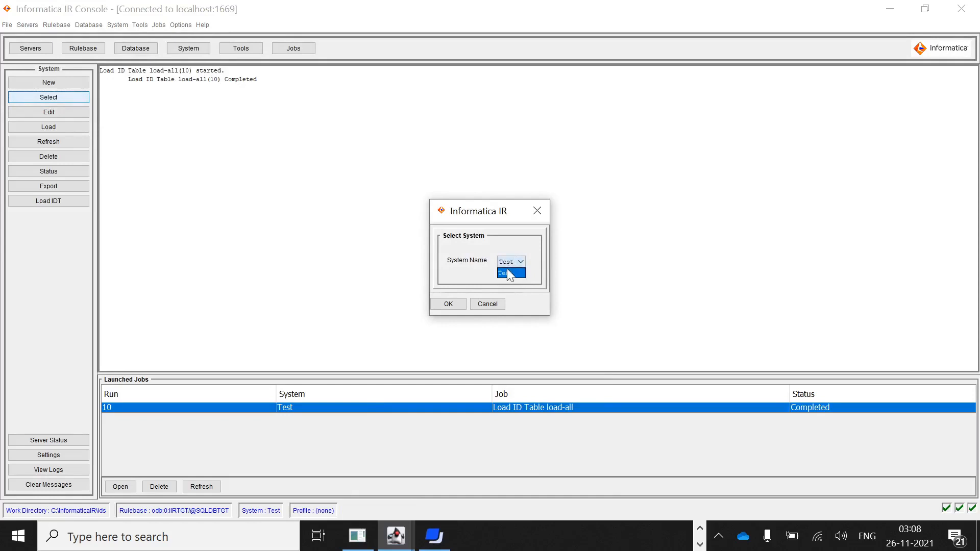
click(509, 274)
click(443, 306)
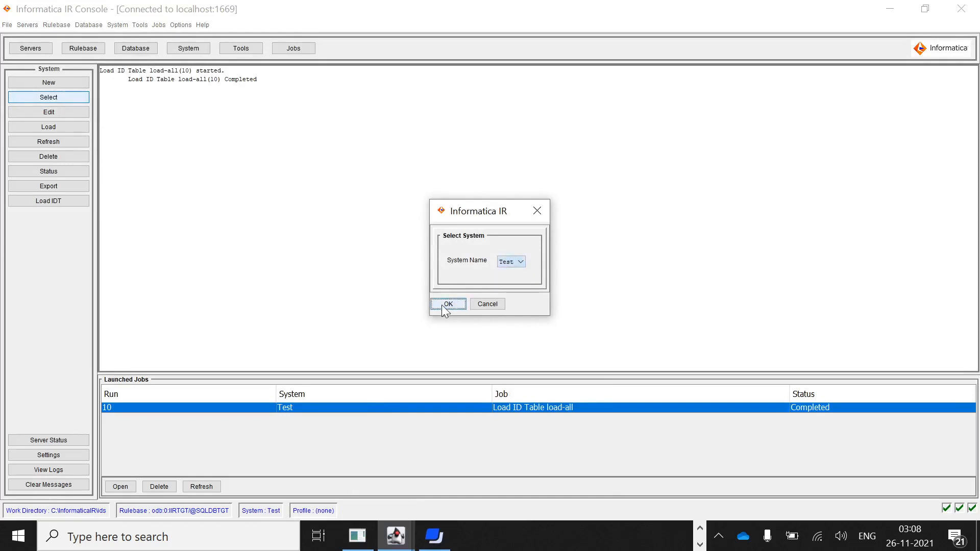
click(70, 189)
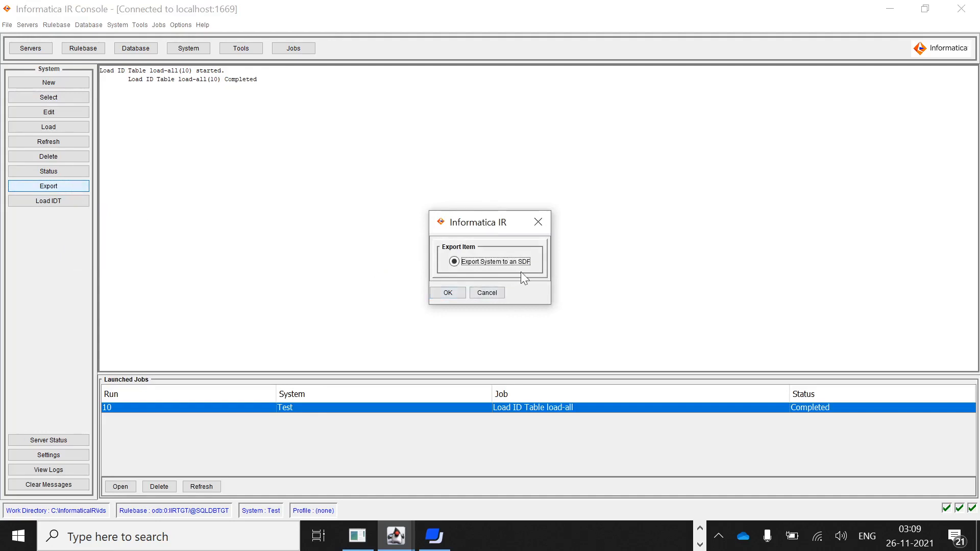
Export the Test system to Test1.sdf and close the completed export job window.
click(458, 289)
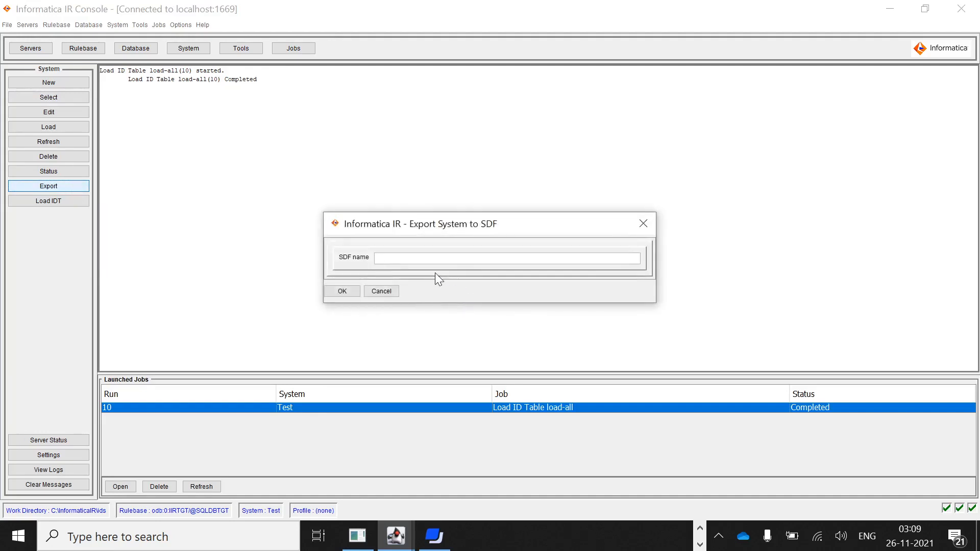
text(Test1.sdf)
click(356, 290)
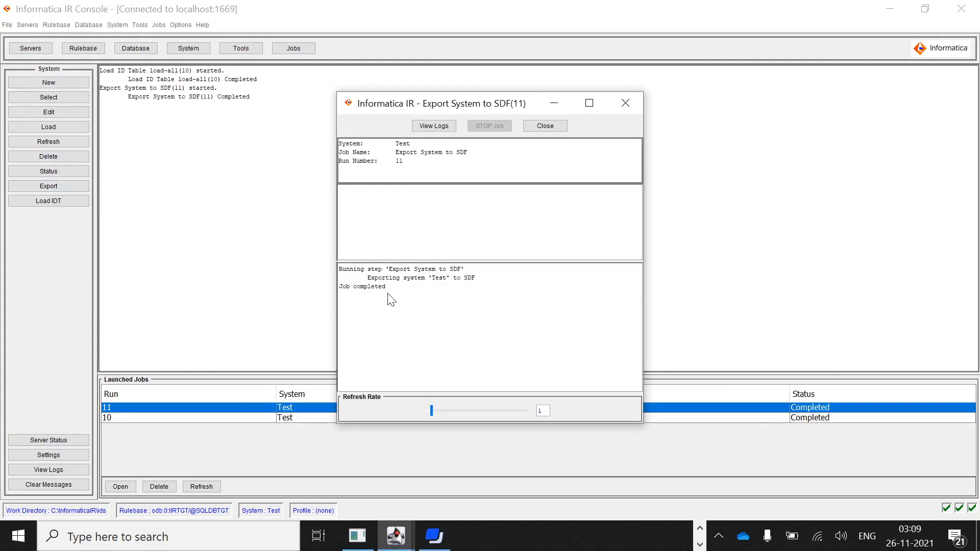
click(546, 129)
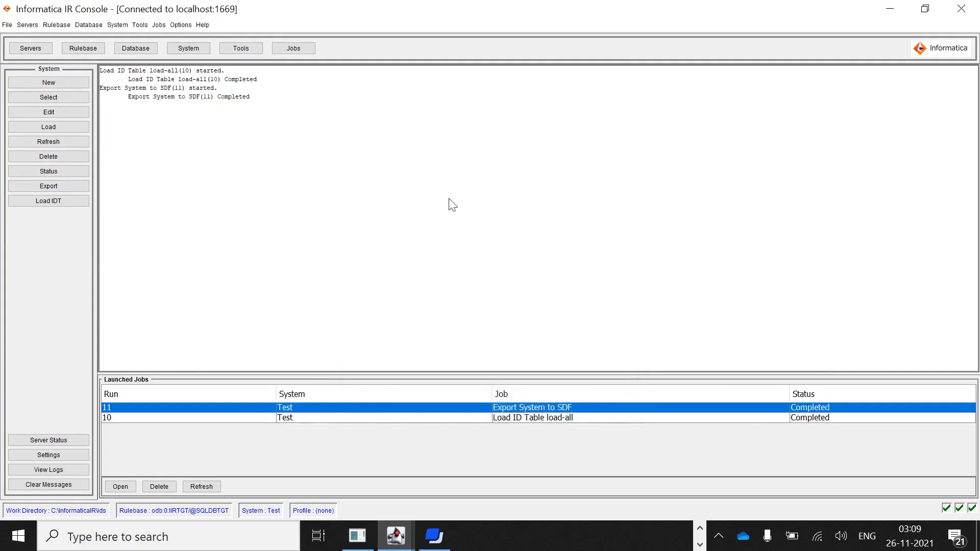
Refresh the whole Test system past its lock, confirming deletion of loaded IDTs, IDXs and IDLs.
click(80, 144)
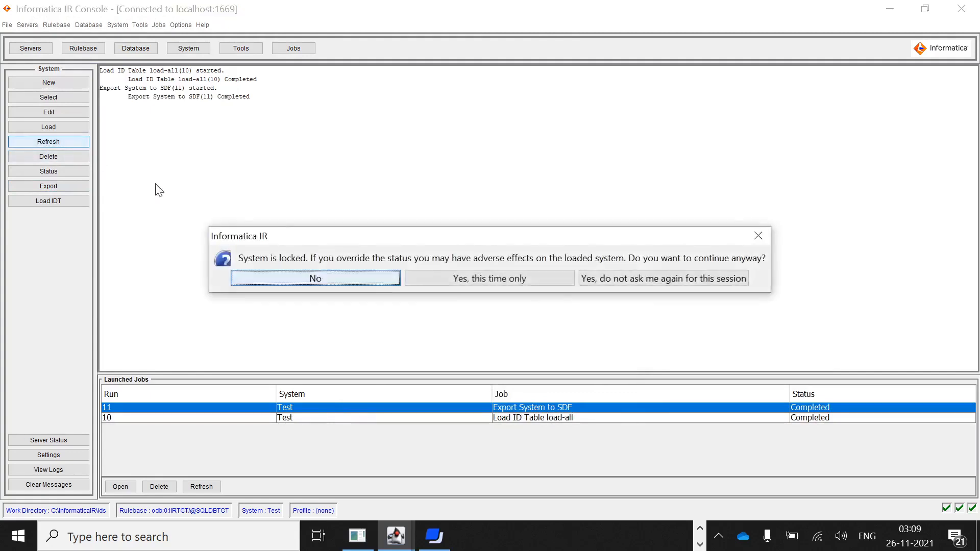
click(453, 280)
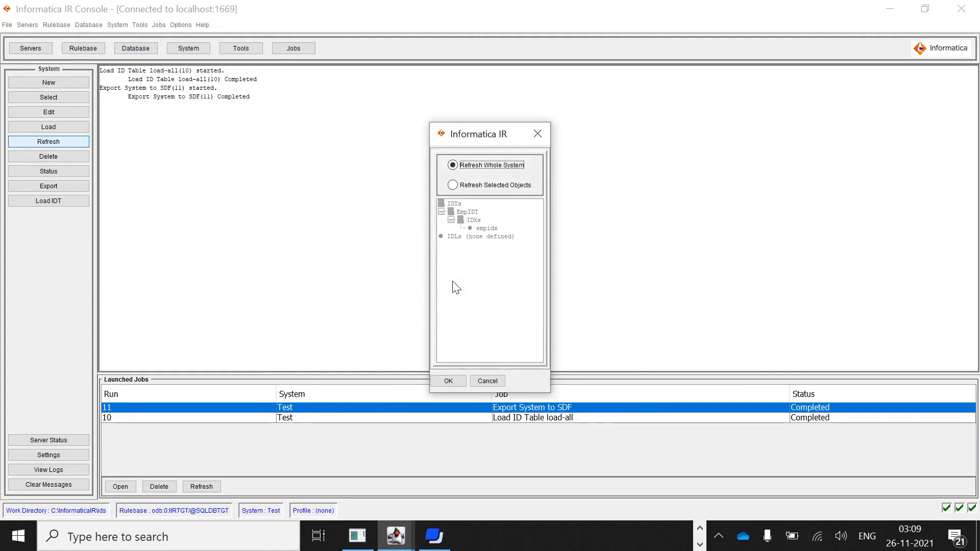
click(448, 382)
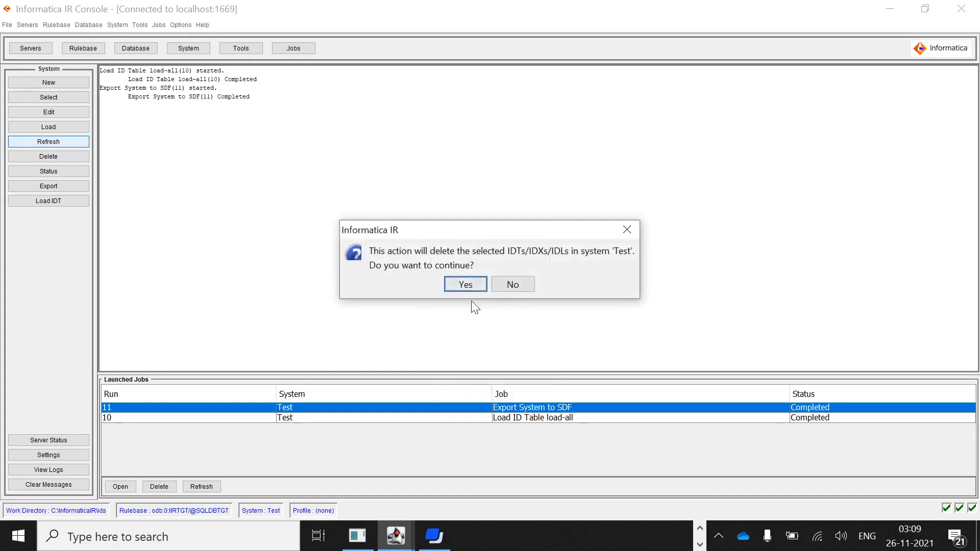
click(472, 288)
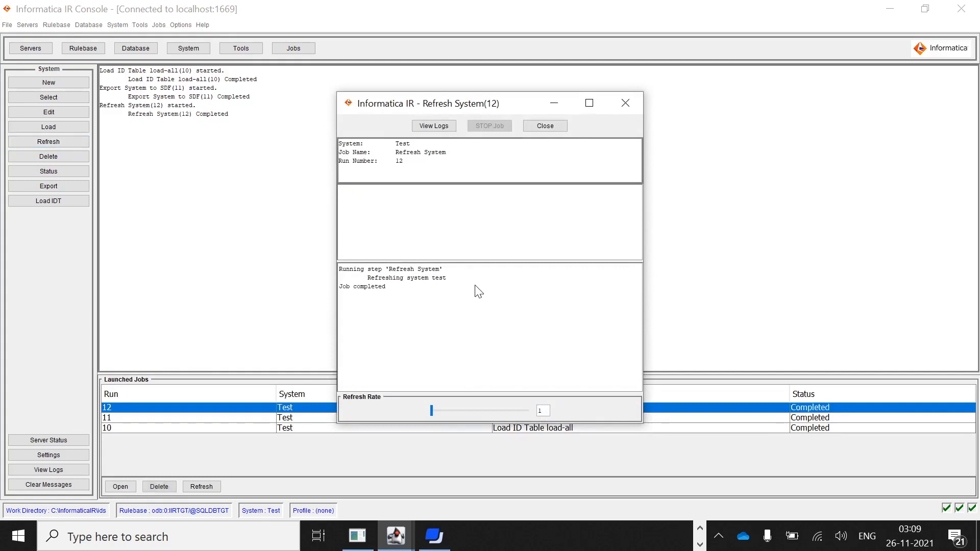
click(546, 128)
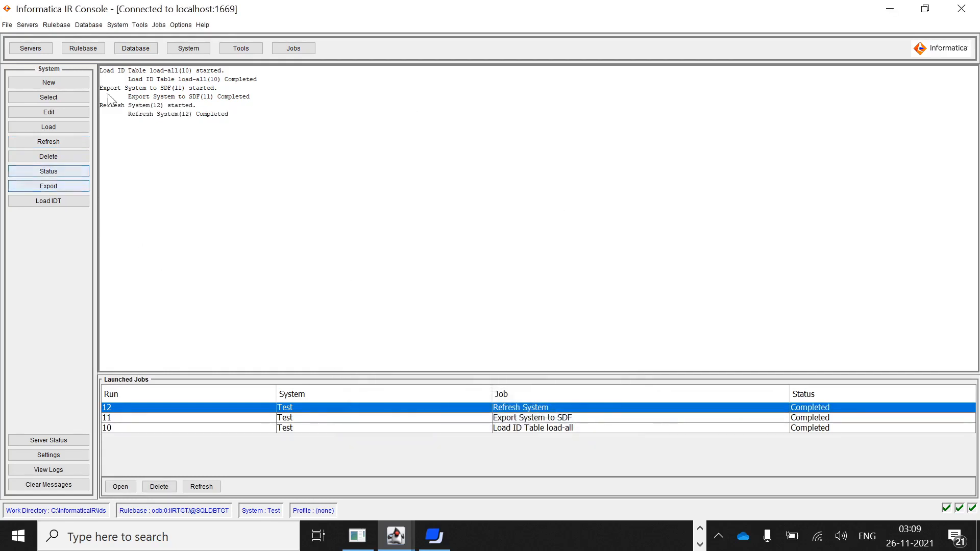
click(7, 25)
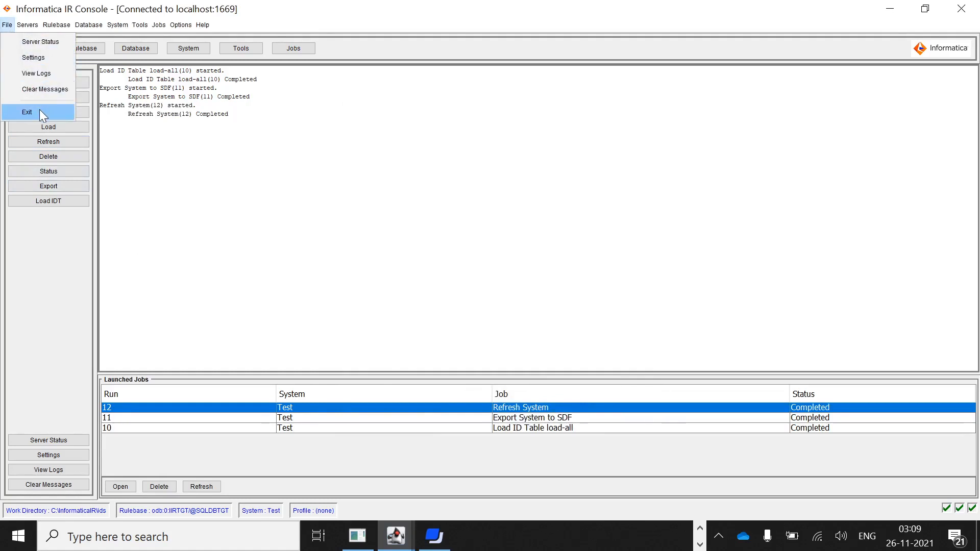
Exit the IR Console and run idsdown in Command Prompt to stop the IR servers.
click(38, 112)
click(612, 414)
text(i)
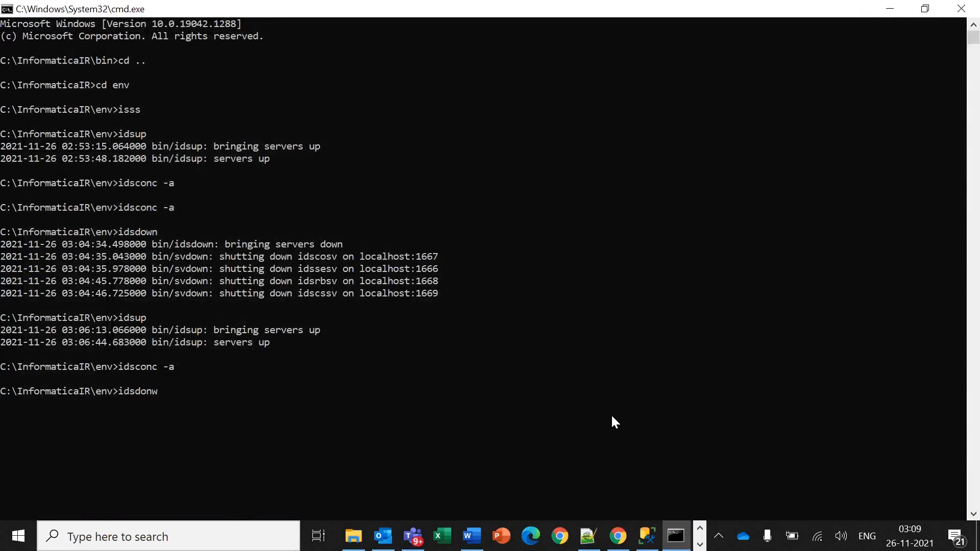
text(dsdown)
key(Return)
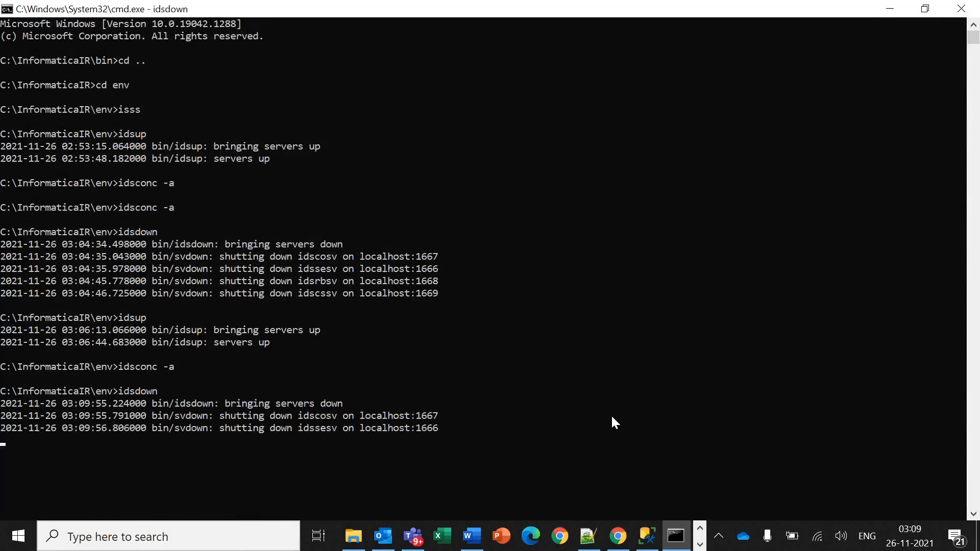
click(647, 539)
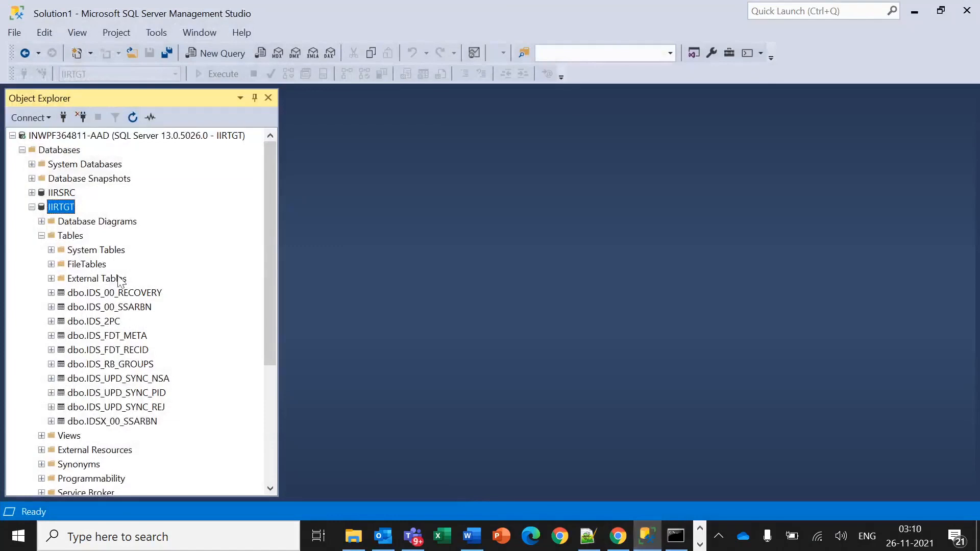
Refresh the IIRTGT database and expand its Tables list.
right_click(70, 210)
mouse_move(146, 268)
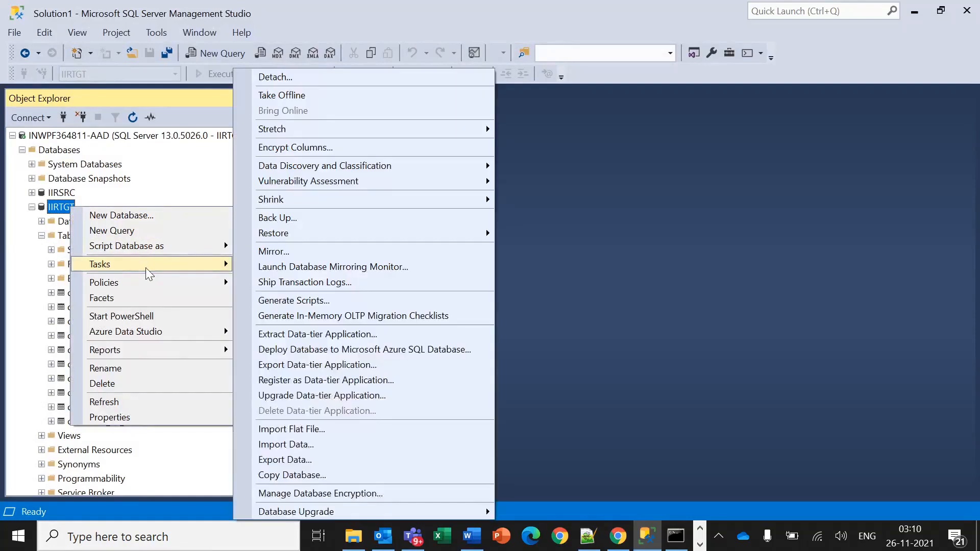
click(159, 401)
click(42, 235)
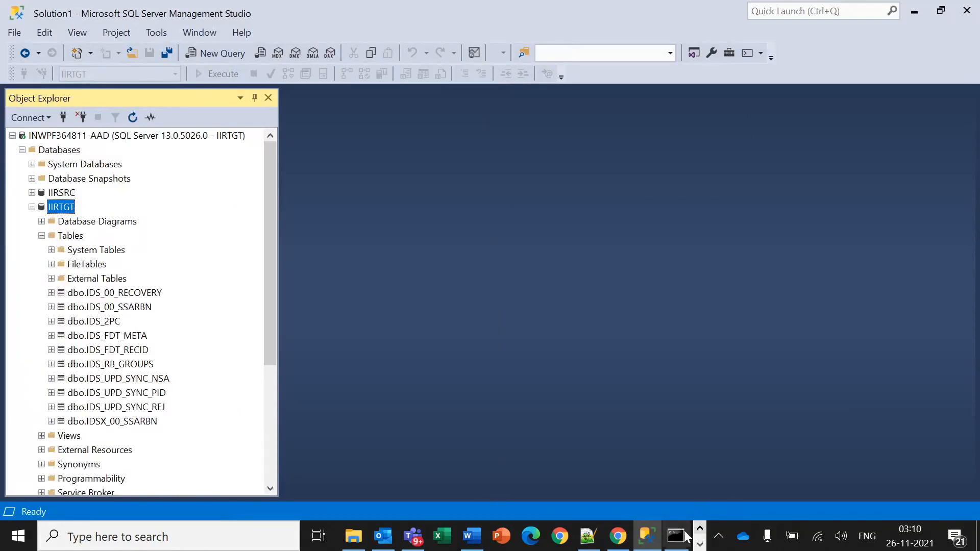
Confirm in Command Prompt that servers on ports 1666–1669 shut down, then select dbo.IDS_00_RECOVERY.
click(699, 544)
click(701, 529)
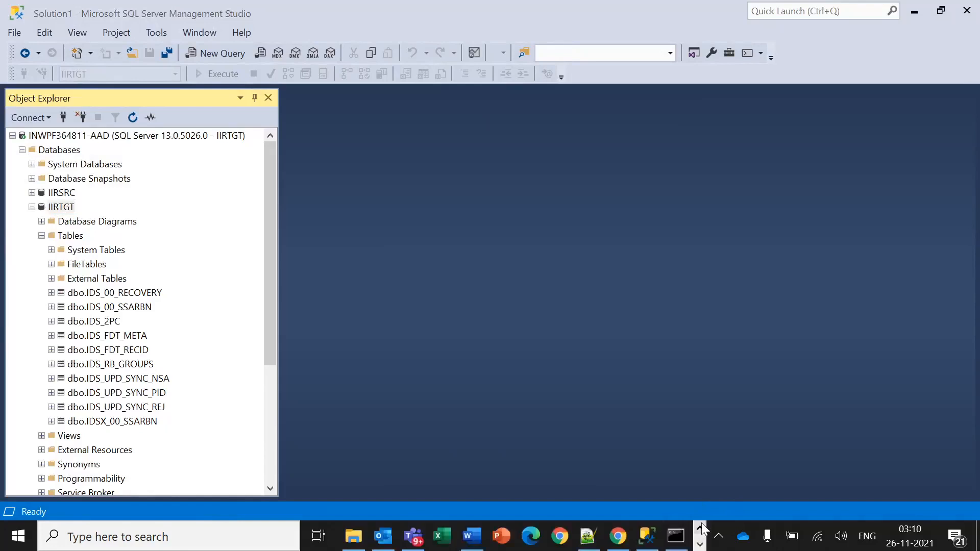
click(676, 536)
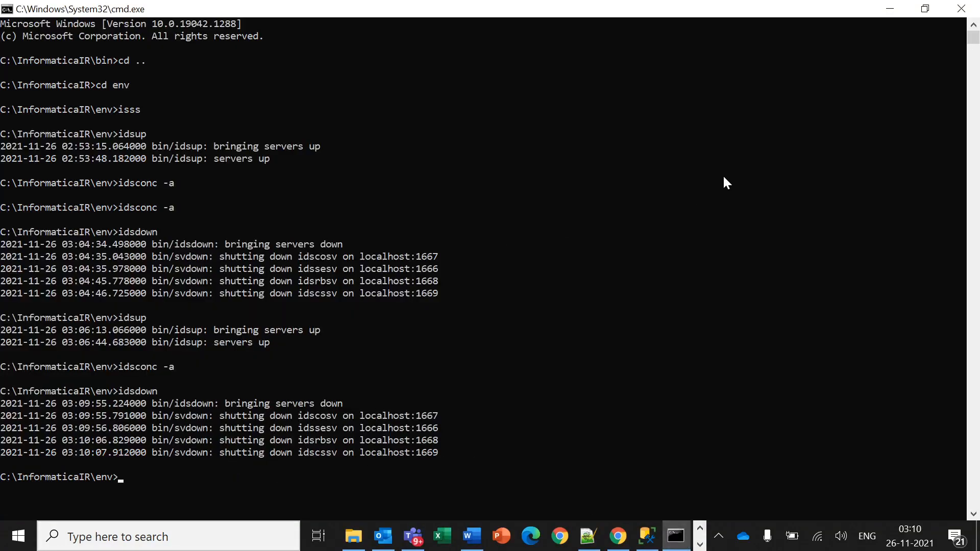
click(890, 9)
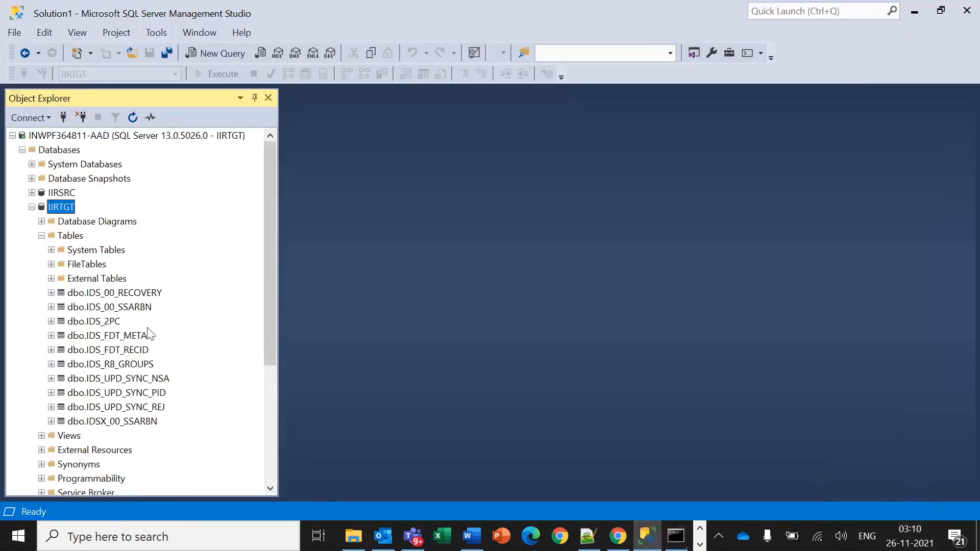
click(133, 295)
drag(127, 327, 130, 301)
Drop the IDS_00_RECOVERY and IDS_00_SSARBN tables by running generated DROP scripts.
right_click(130, 301)
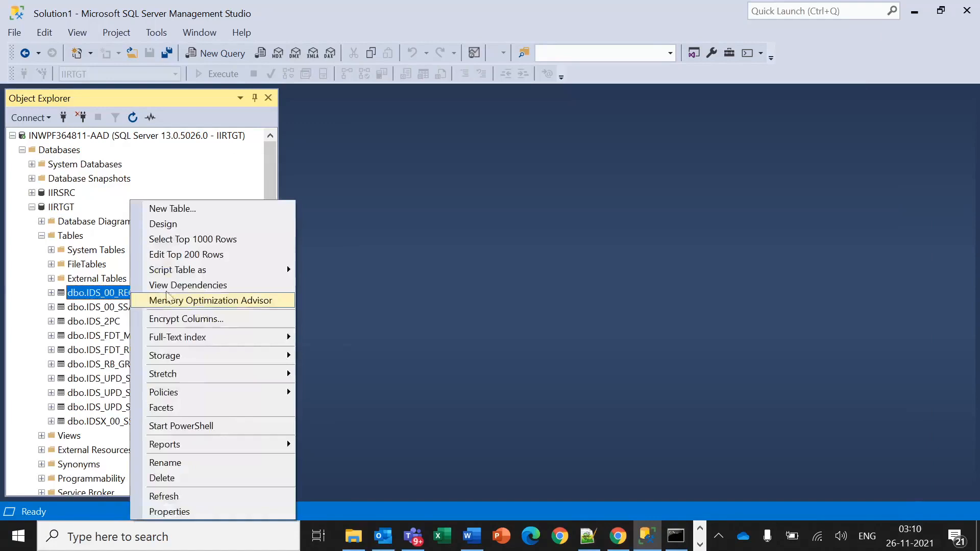
mouse_move(245, 271)
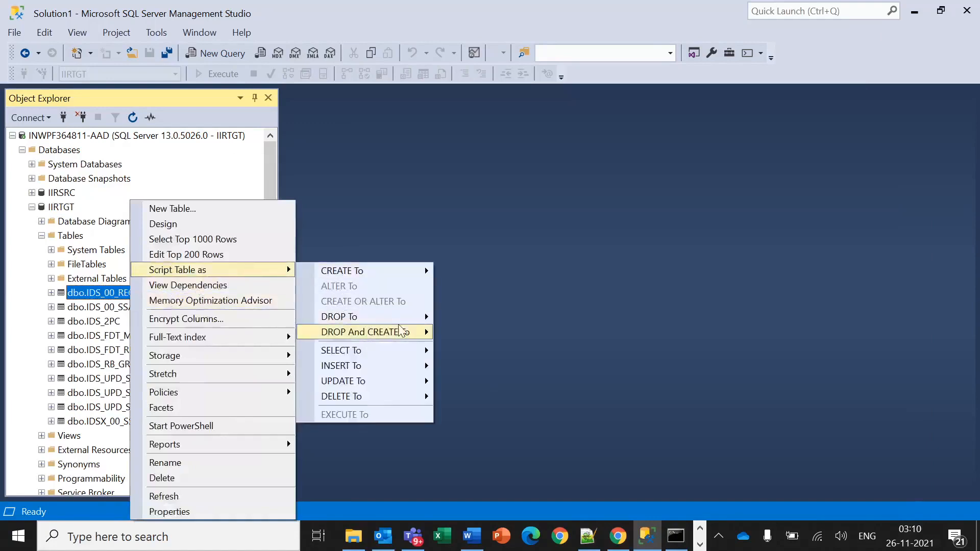
mouse_move(416, 319)
click(458, 320)
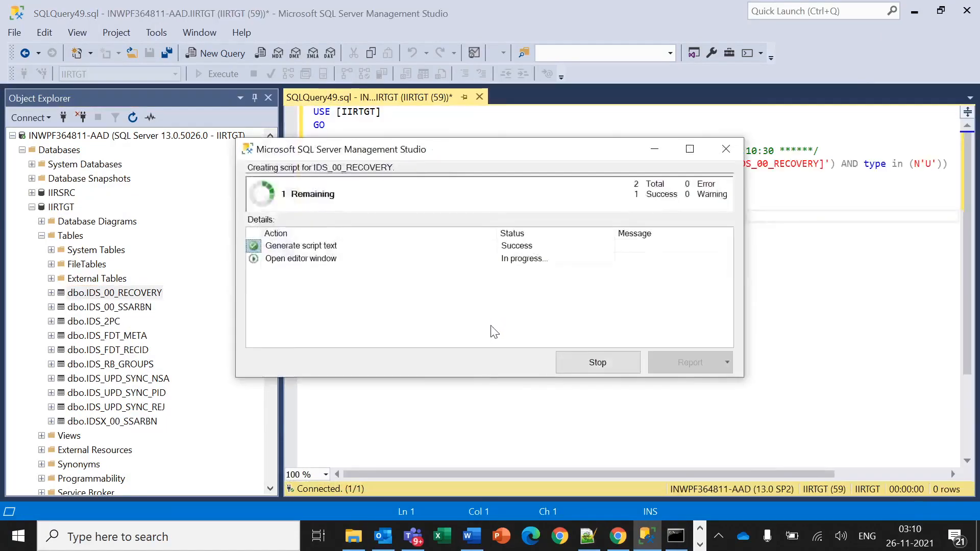
key(ctrl+a)
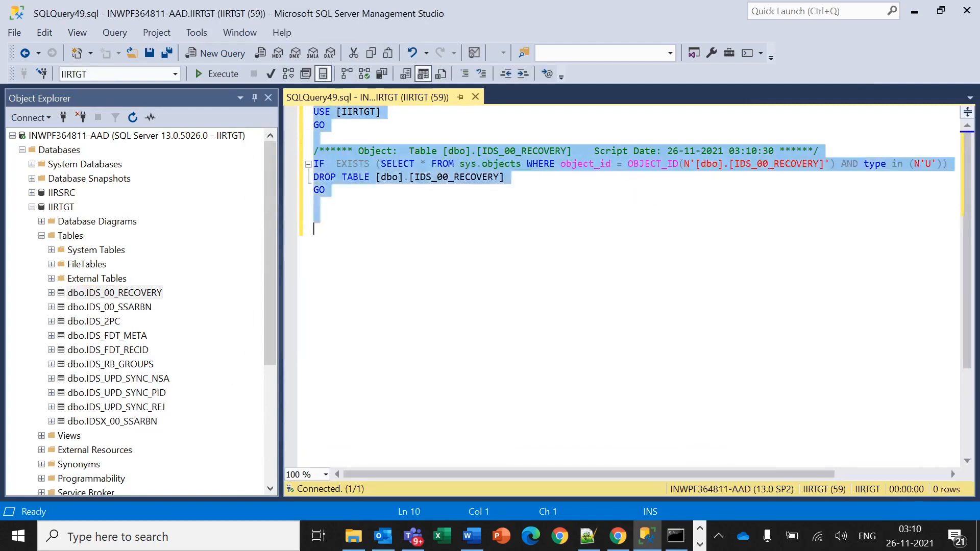
click(225, 78)
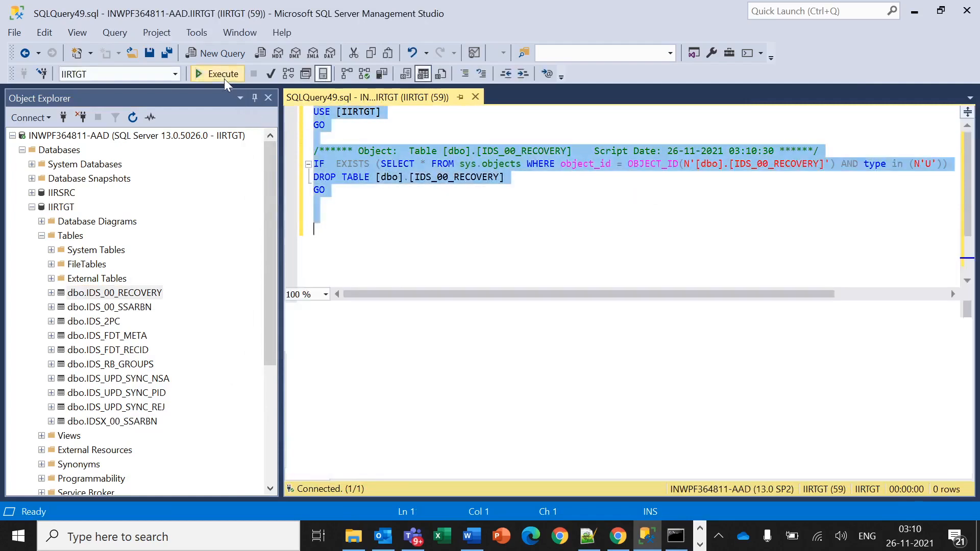
right_click(143, 308)
mouse_move(282, 272)
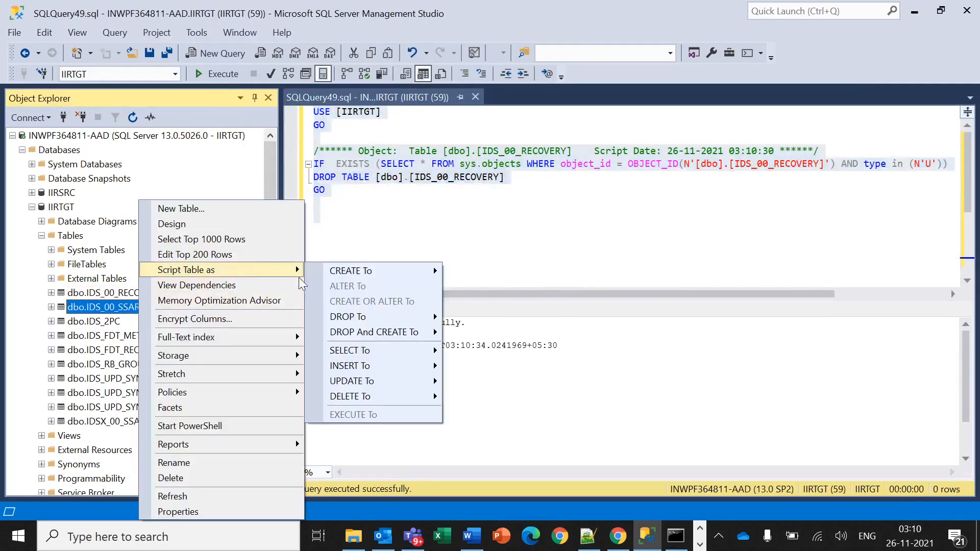
mouse_move(442, 319)
click(485, 317)
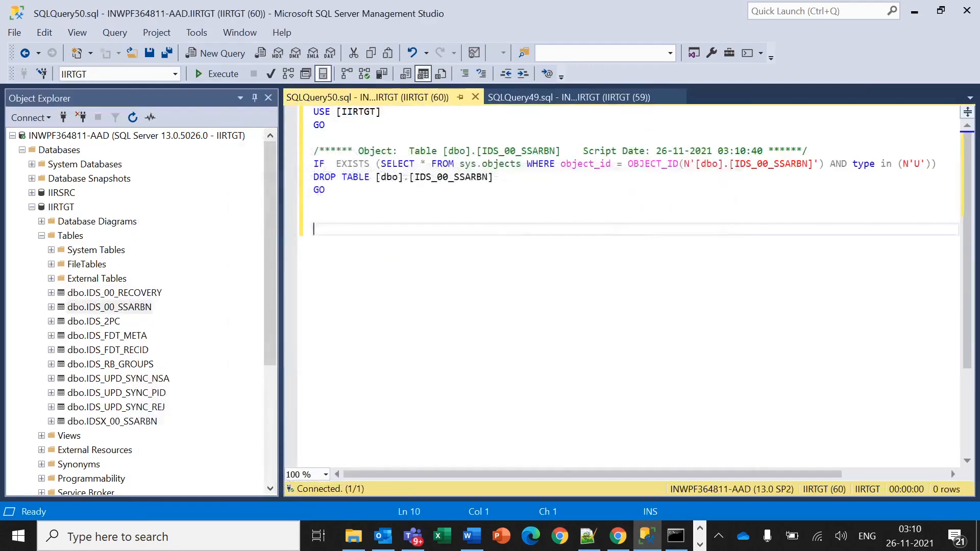
key(ctrl+a)
click(218, 75)
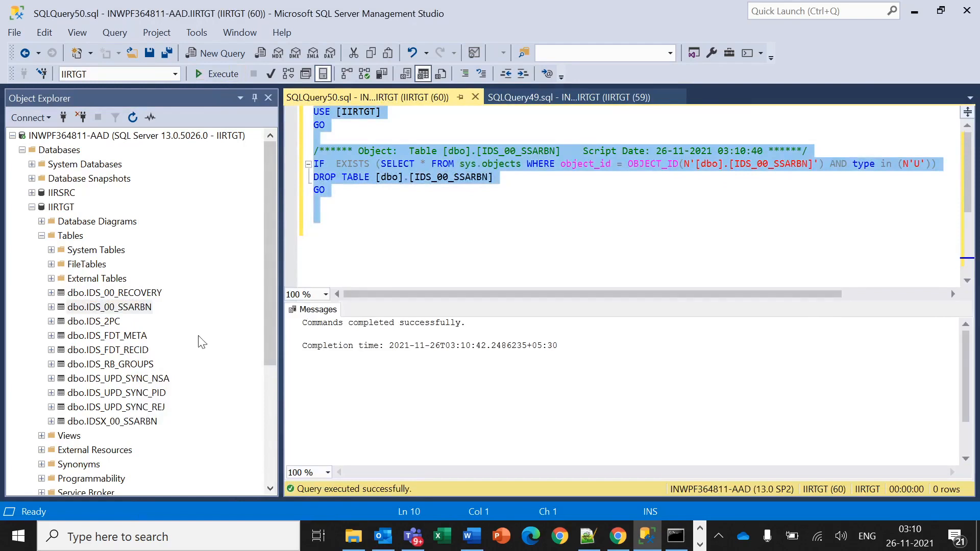
Drop the IDS_2PC and IDS_FDT_META tables with generated DROP scripts.
right_click(122, 322)
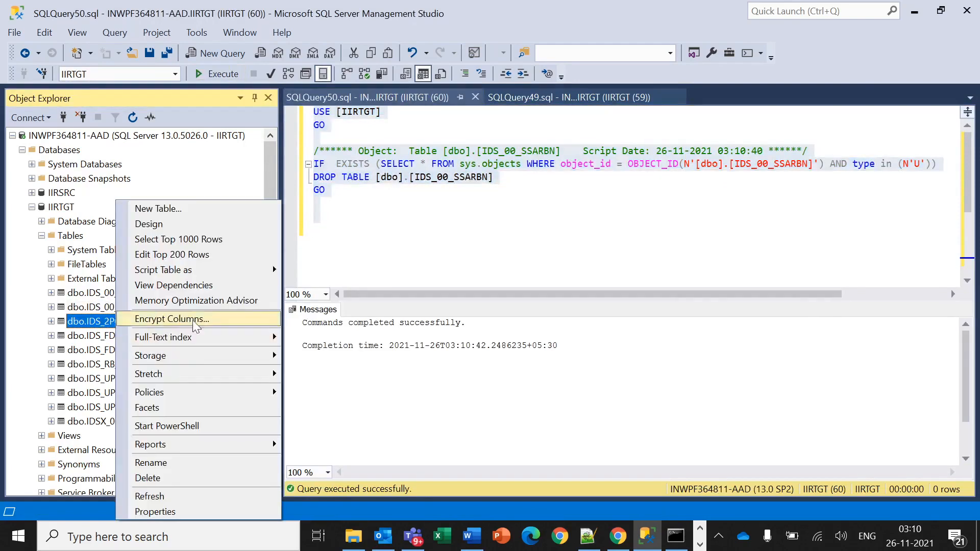
mouse_move(228, 270)
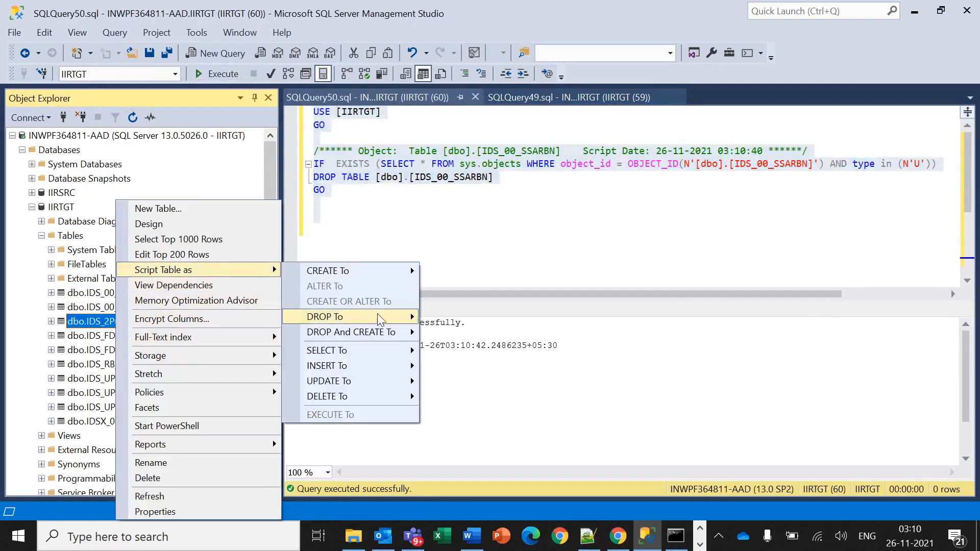
mouse_move(378, 316)
click(444, 316)
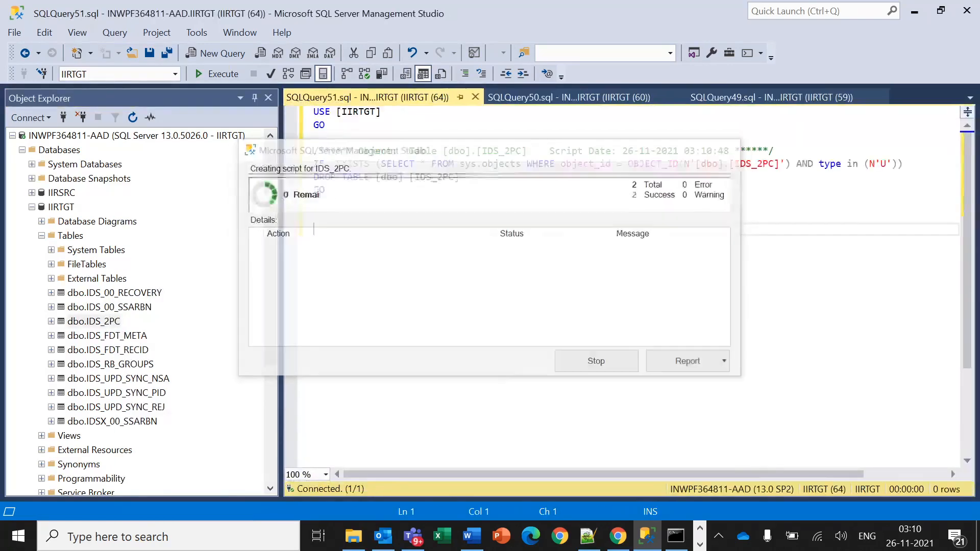
click(219, 75)
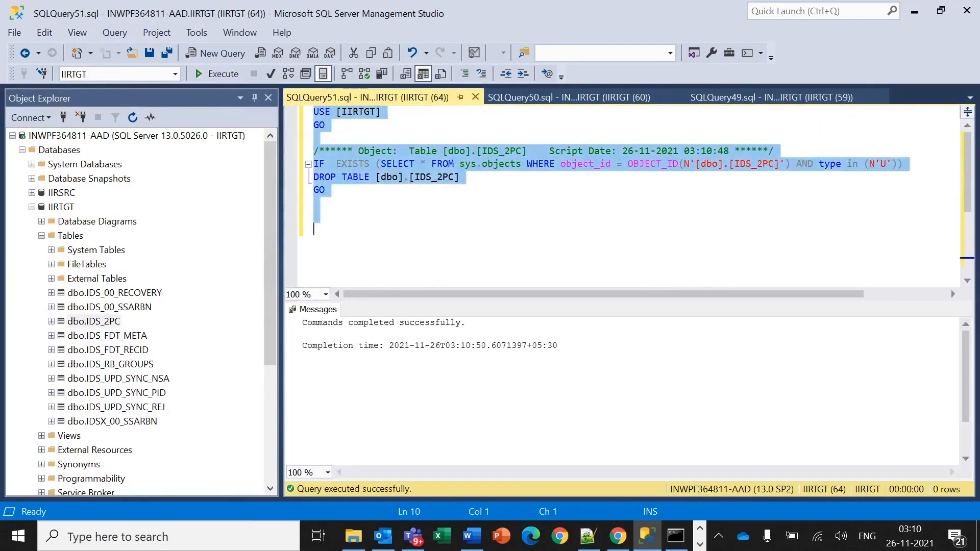
right_click(134, 339)
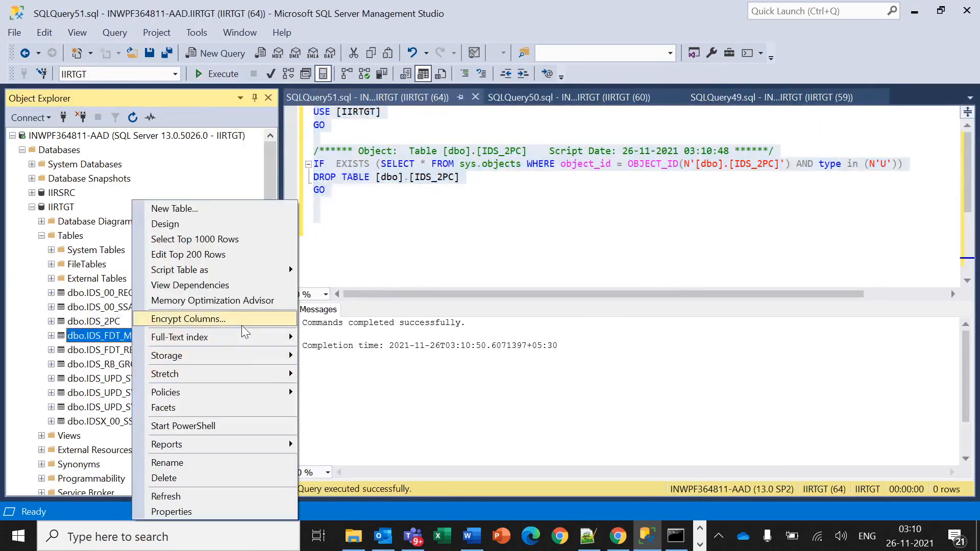
mouse_move(275, 275)
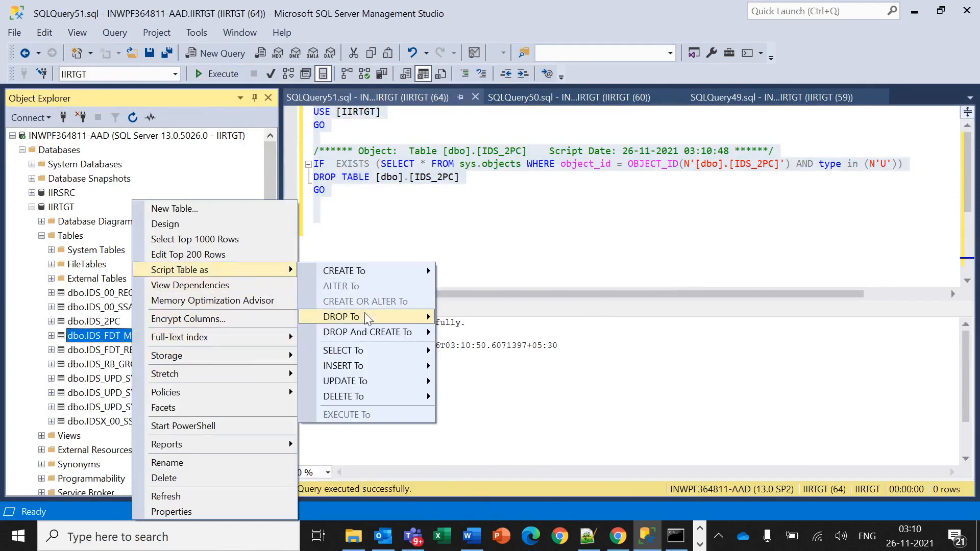
mouse_move(432, 317)
click(490, 317)
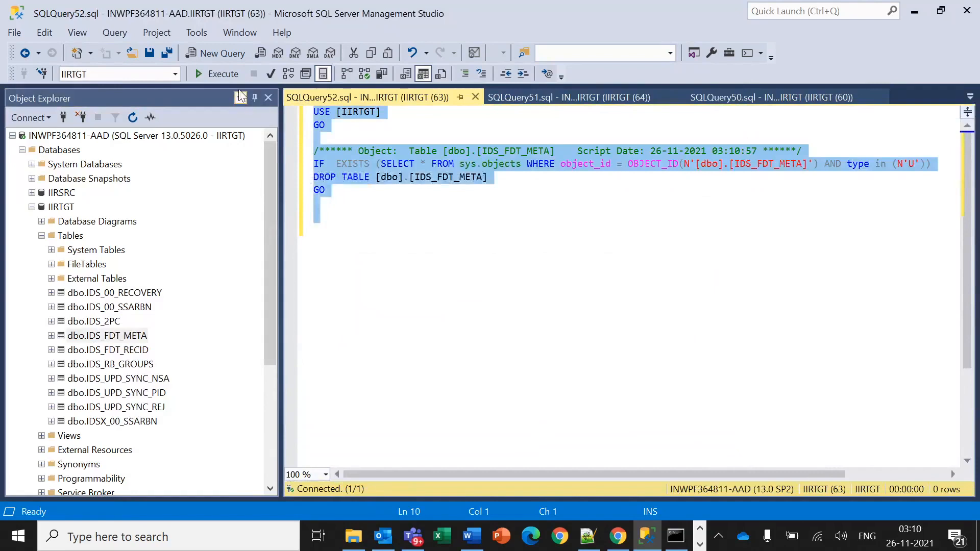
click(223, 75)
Drop the IDS_FDT_RECID and IDS_RB_GROUPS tables with generated DROP scripts.
click(123, 350)
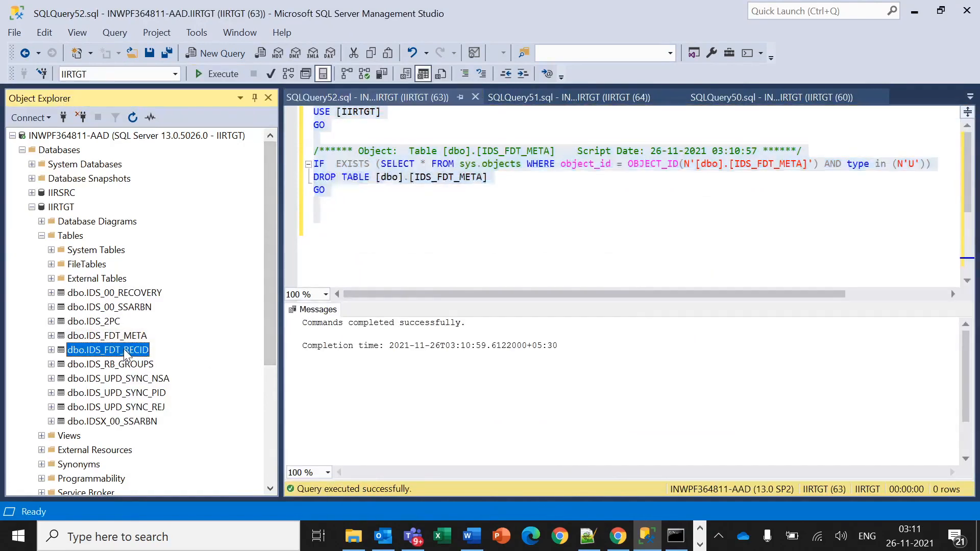
right_click(123, 349)
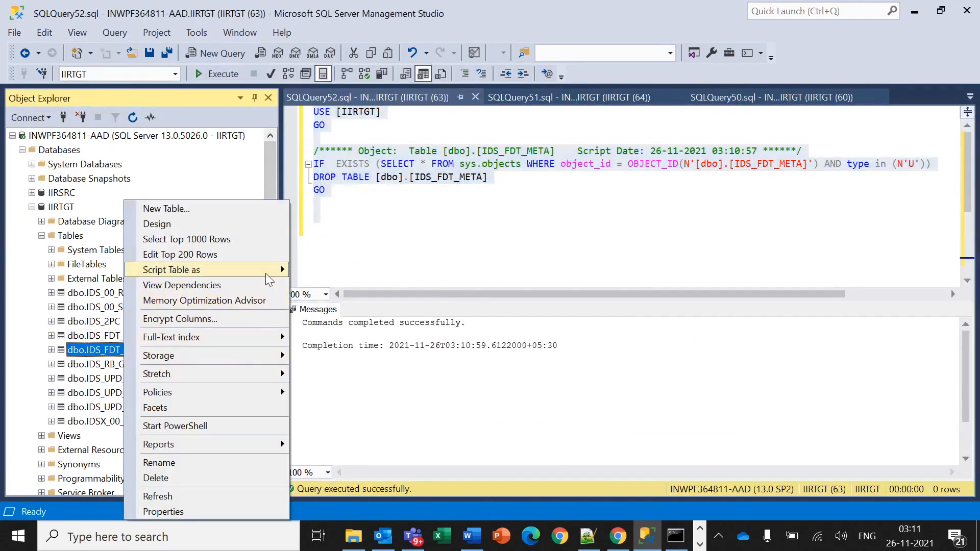
mouse_move(265, 273)
mouse_move(415, 318)
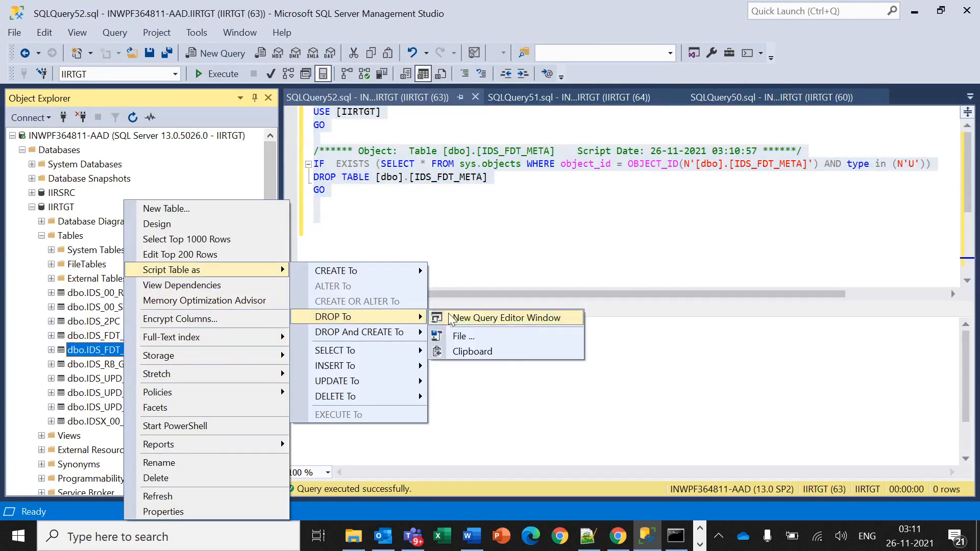
click(450, 319)
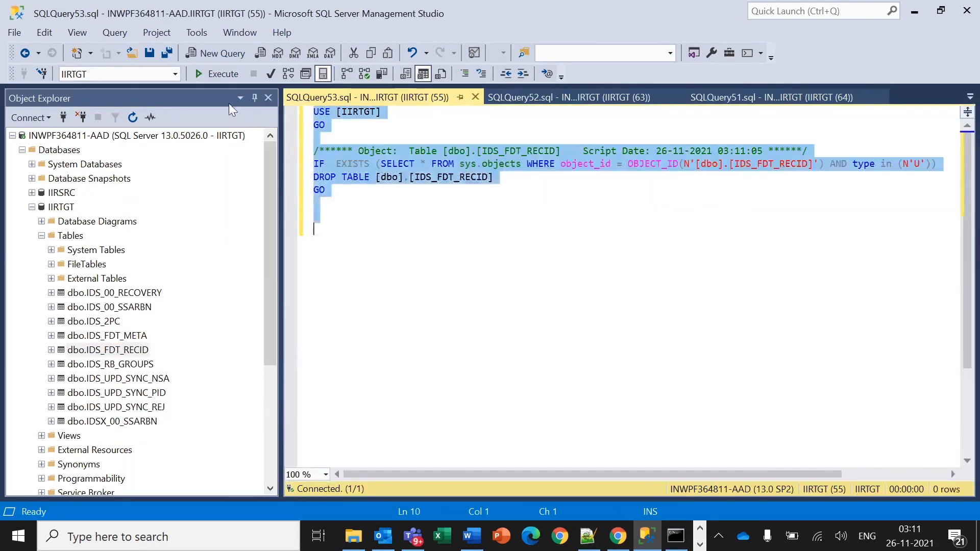
click(216, 75)
right_click(129, 366)
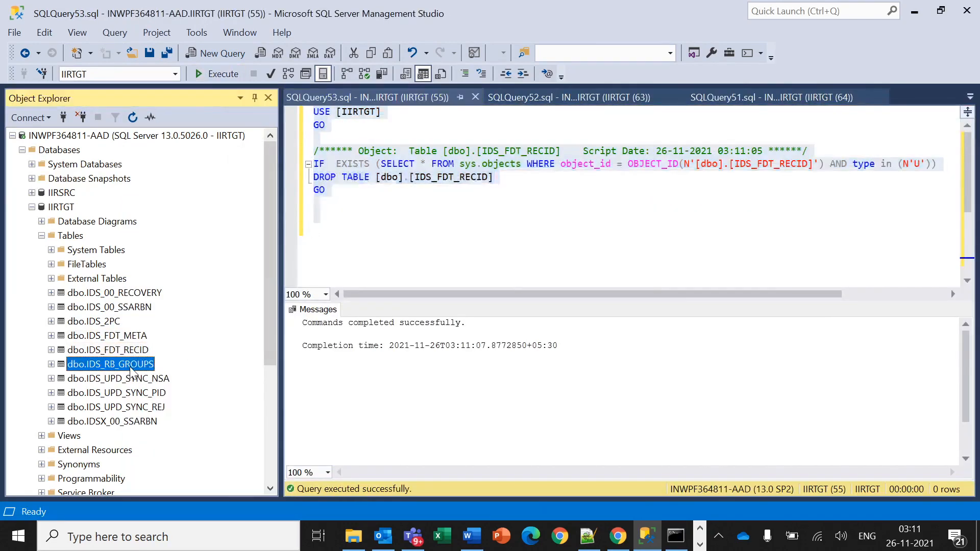
mouse_move(261, 274)
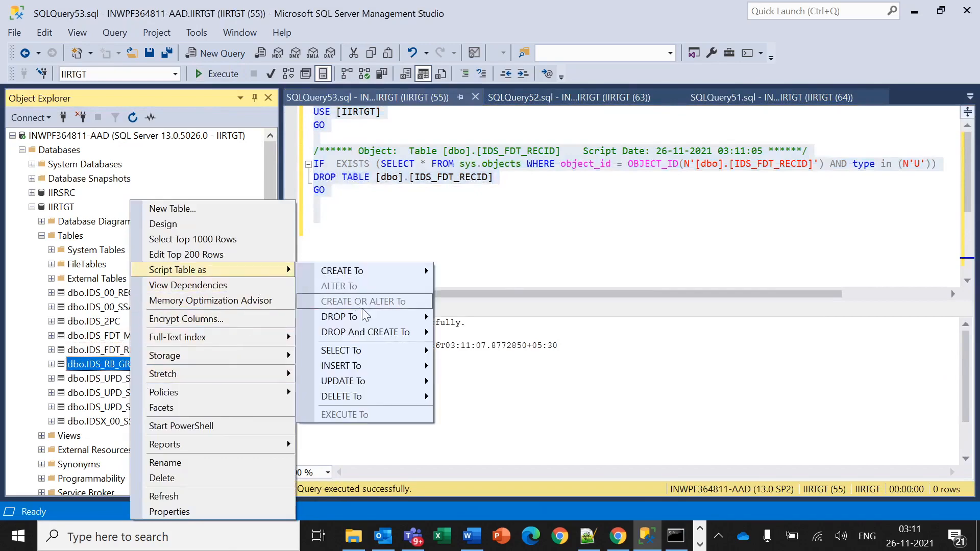
mouse_move(408, 317)
click(449, 317)
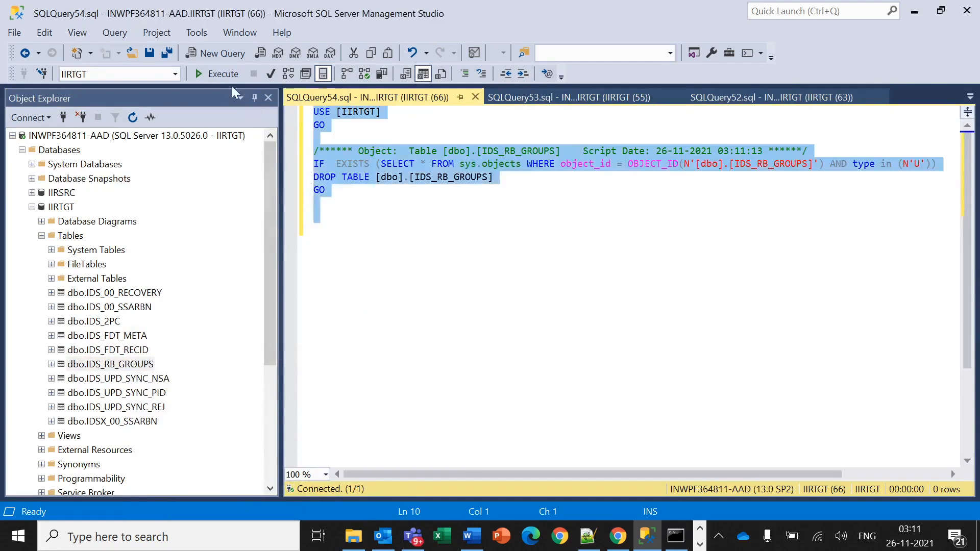
click(216, 74)
Drop the IDS_UPD_SYNC_NSA and IDS_UPD_SYNC_PID tables with generated DROP scripts.
right_click(164, 384)
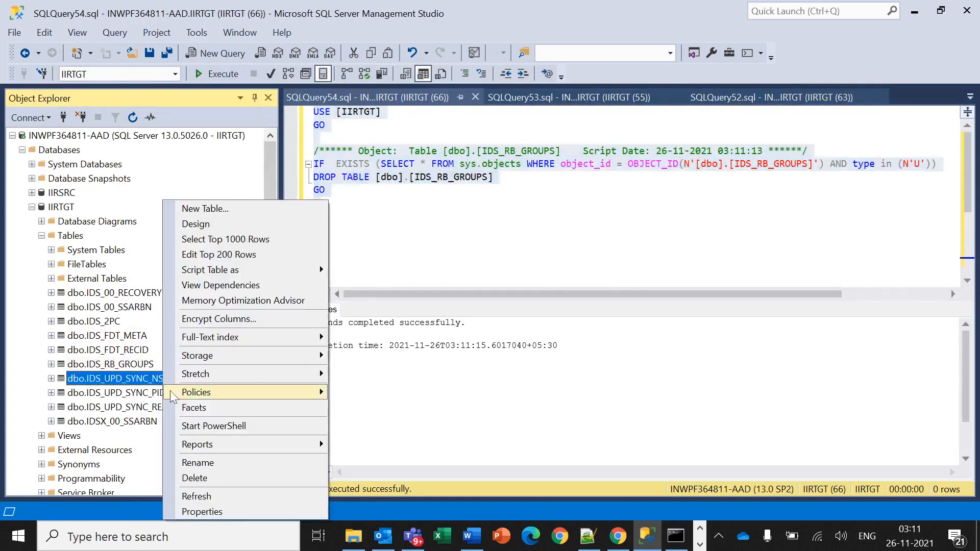
mouse_move(311, 268)
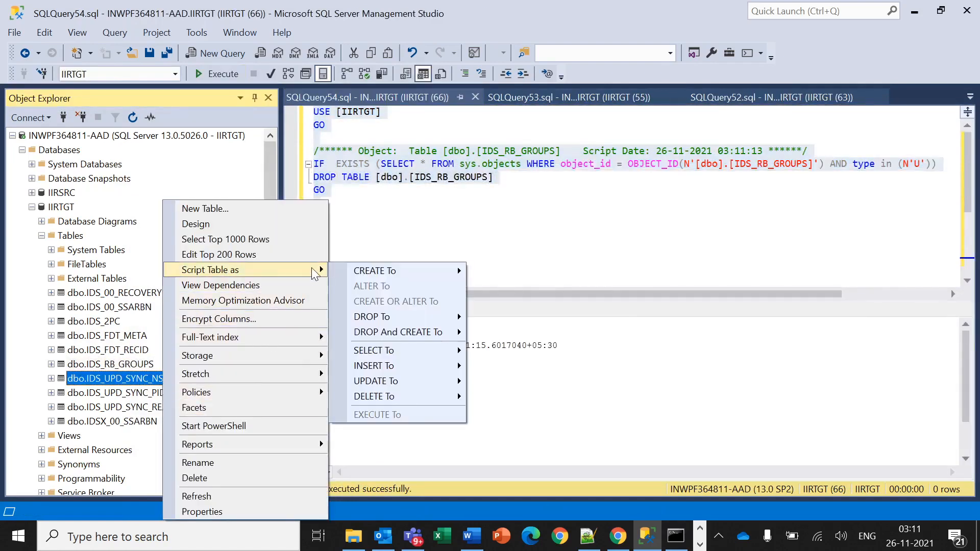
mouse_move(393, 317)
click(511, 317)
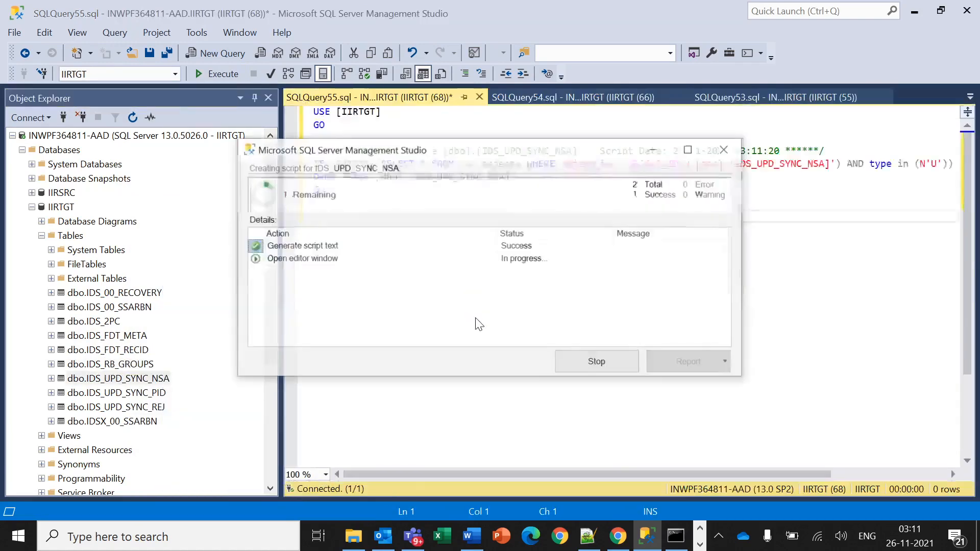
click(216, 74)
right_click(156, 395)
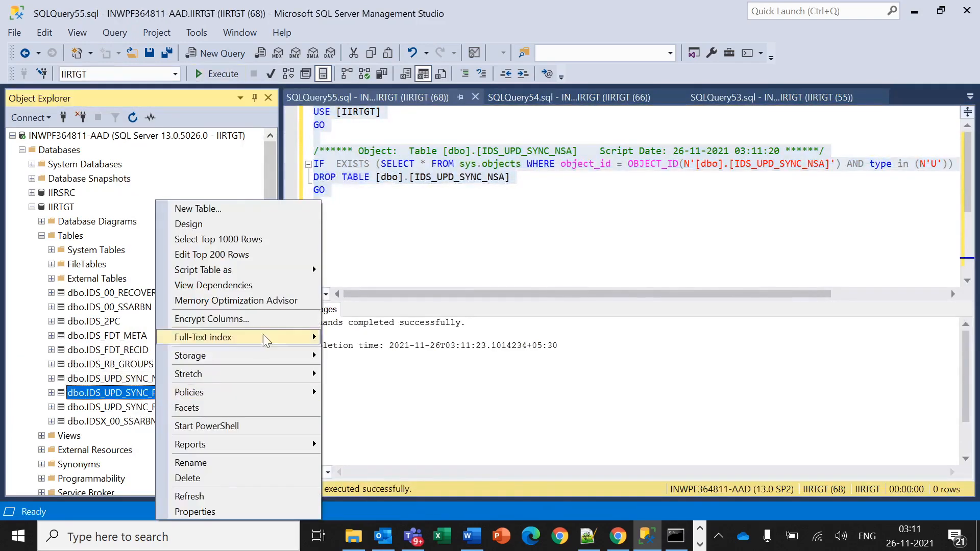
mouse_move(289, 272)
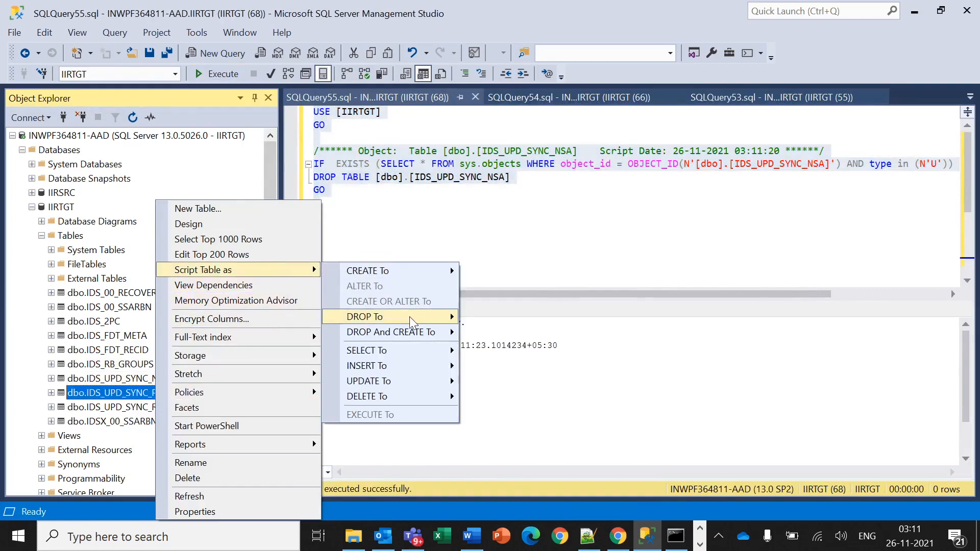
mouse_move(442, 321)
click(505, 318)
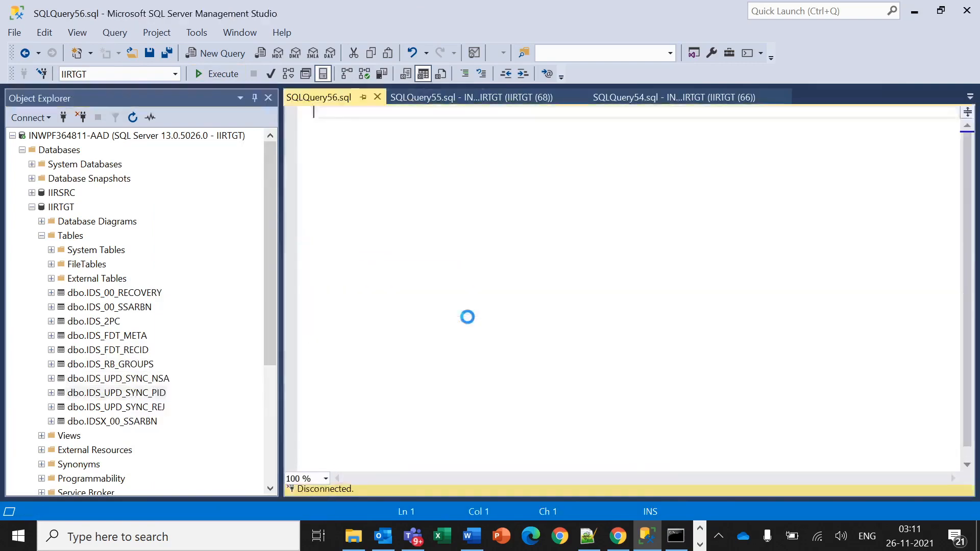
key(ctrl+a)
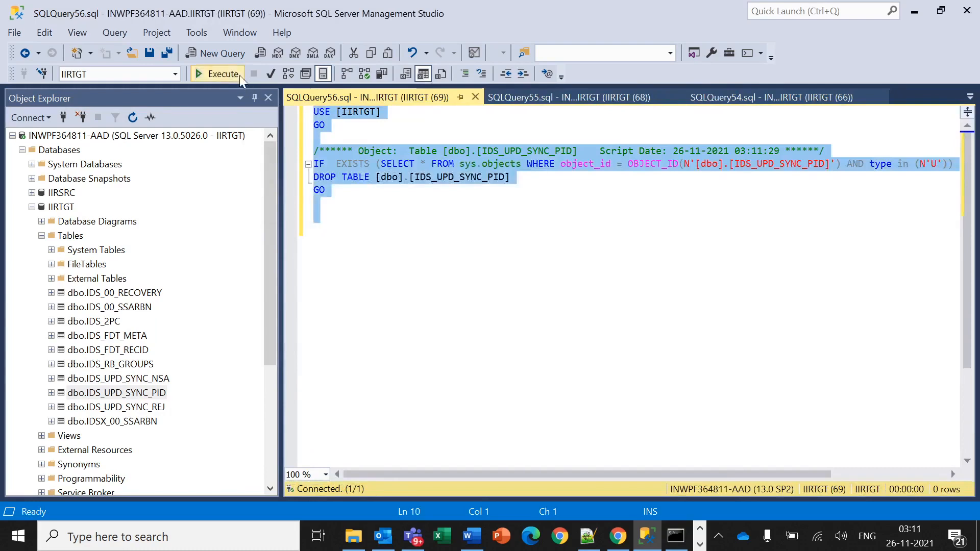
click(217, 74)
Drop the IDS_UPD_SYNC_REJ and IDSX_00_SSARBN tables with generated DROP scripts.
right_click(157, 408)
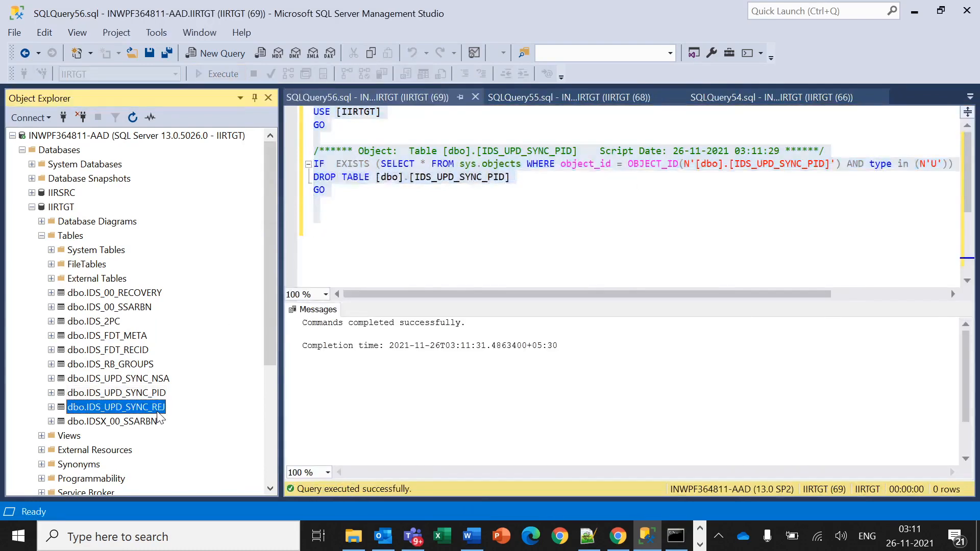
mouse_move(304, 273)
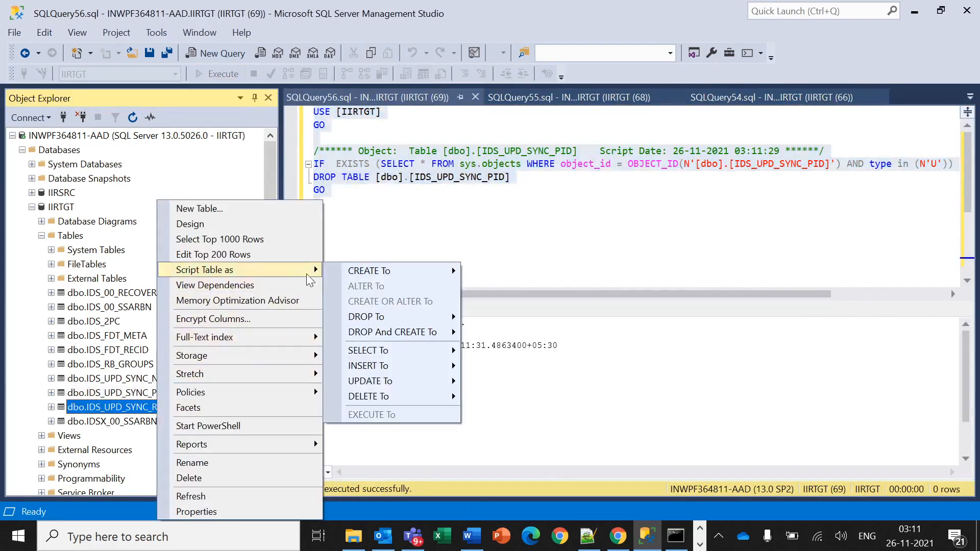
mouse_move(452, 318)
click(530, 317)
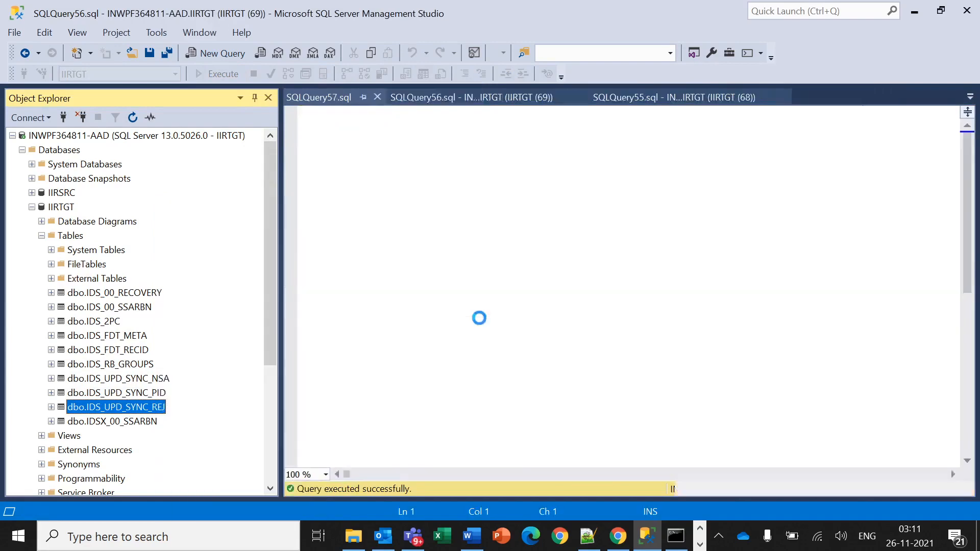
click(230, 75)
click(153, 424)
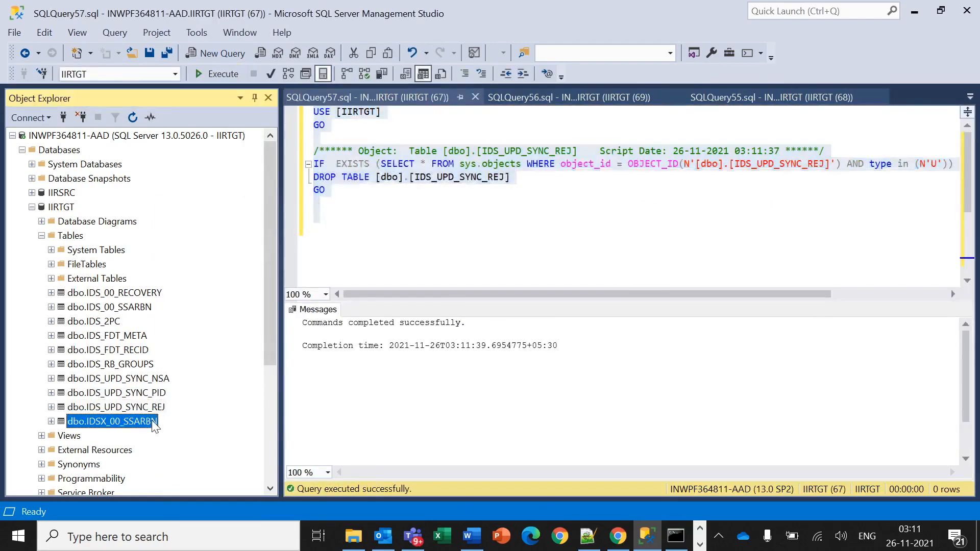
right_click(153, 424)
mouse_move(280, 272)
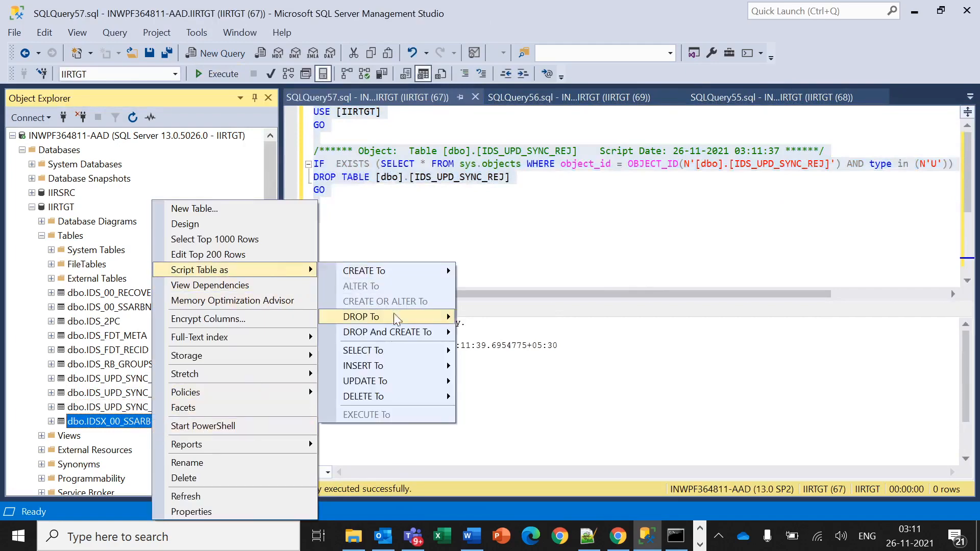
mouse_move(390, 318)
click(478, 318)
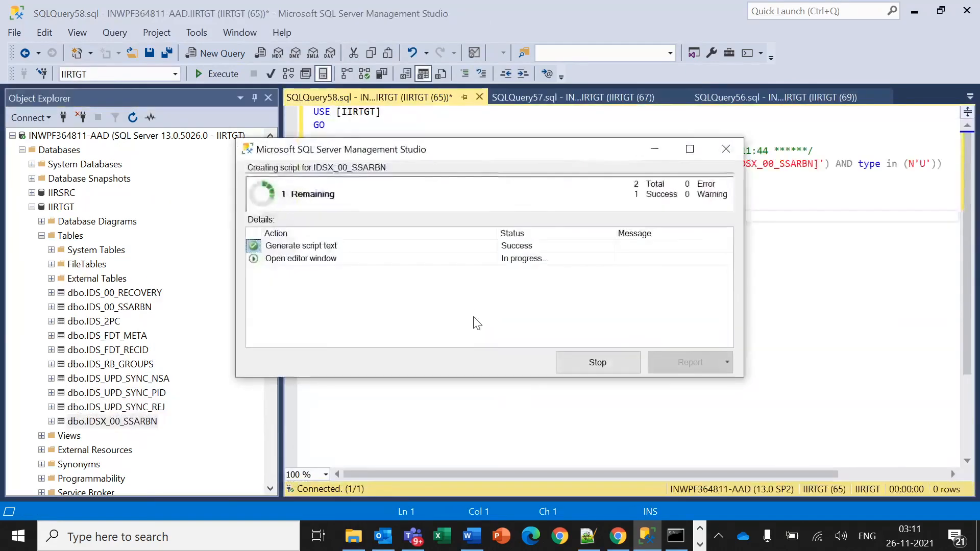
click(217, 75)
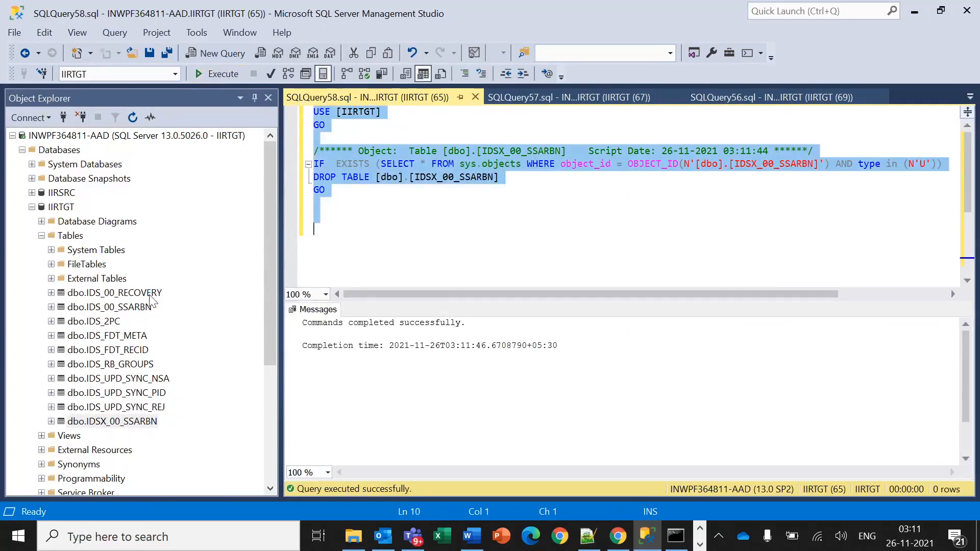
right_click(75, 236)
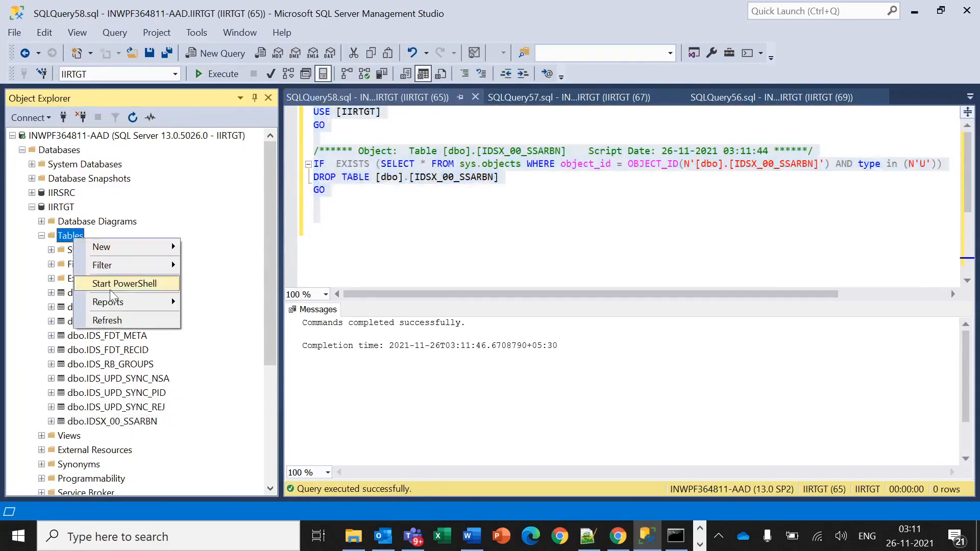
Refresh IIRTGT's empty Tables list, close the five query tabs, and minimize Management Studio.
click(108, 320)
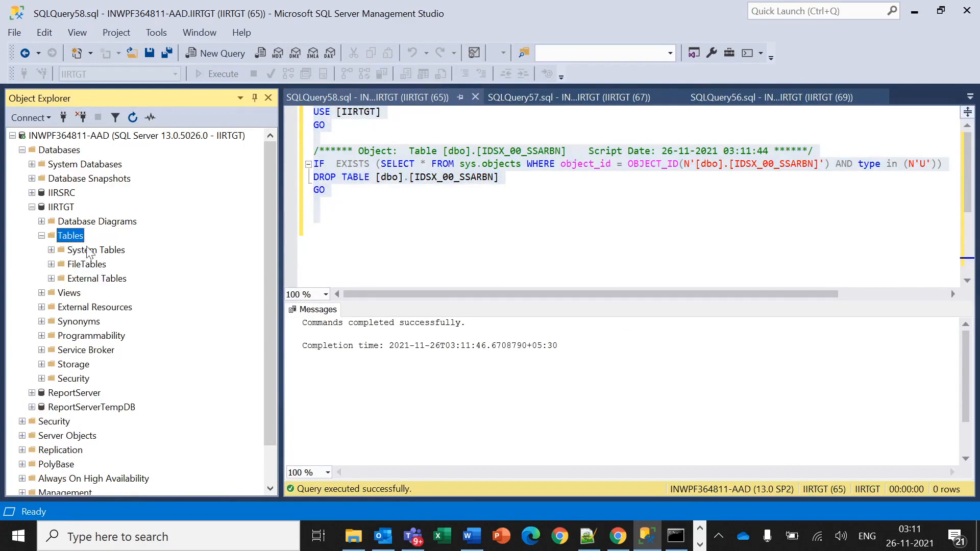
click(476, 97)
click(475, 97)
click(475, 97)
click(475, 97)
click(475, 97)
click(476, 97)
click(475, 97)
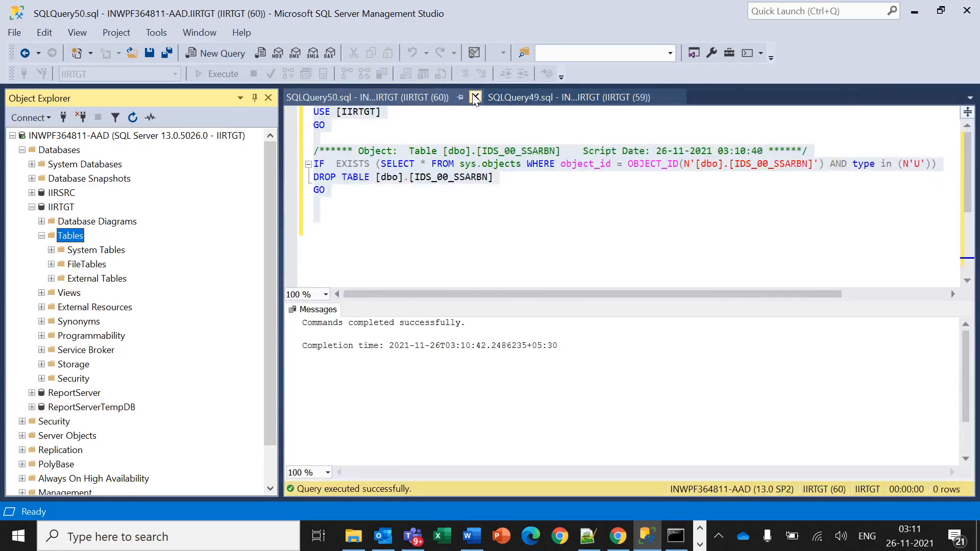
click(475, 97)
click(475, 97)
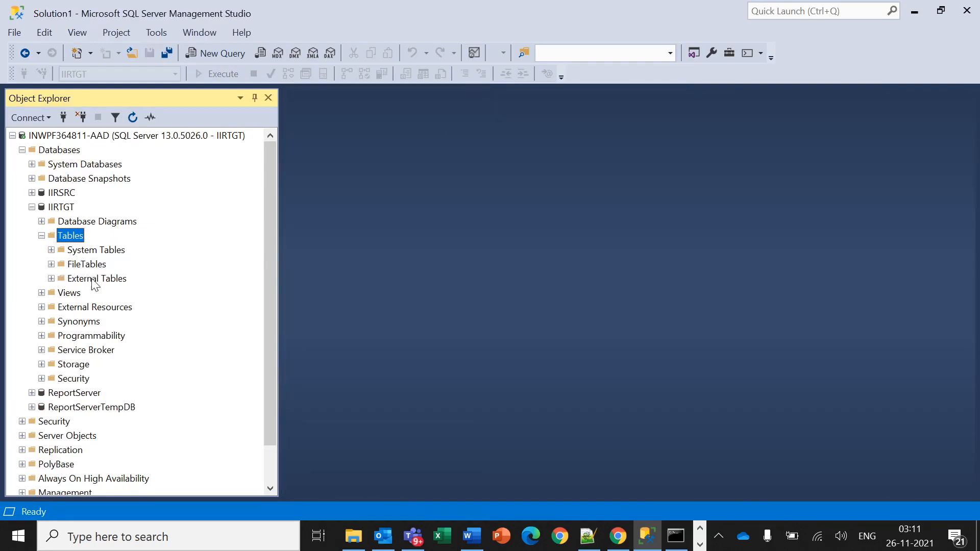
click(914, 18)
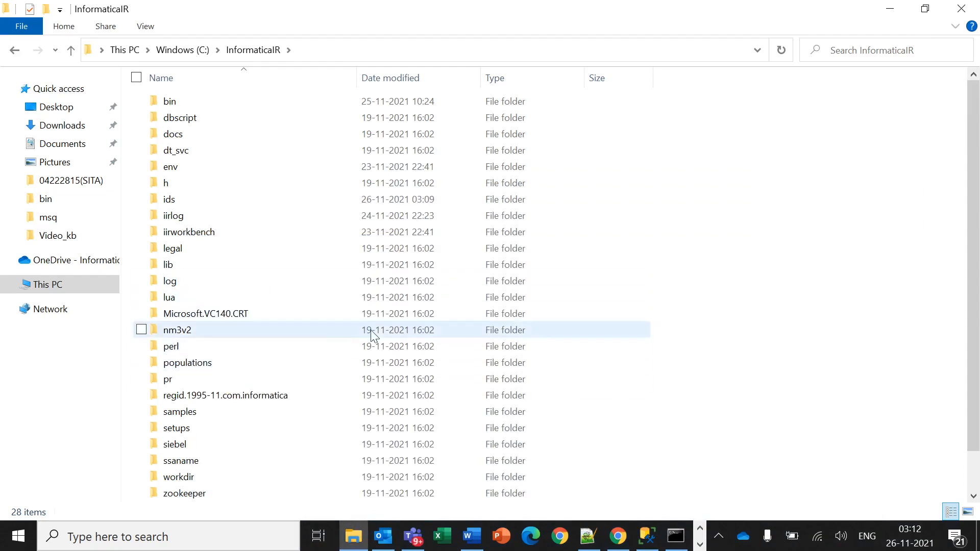
Navigate to C:\Installer\IIR_1020_HF1_00_windows_amd64_release\infa_ir_1020_hf1_windows_amd64 in File Explorer.
click(187, 51)
click(228, 200)
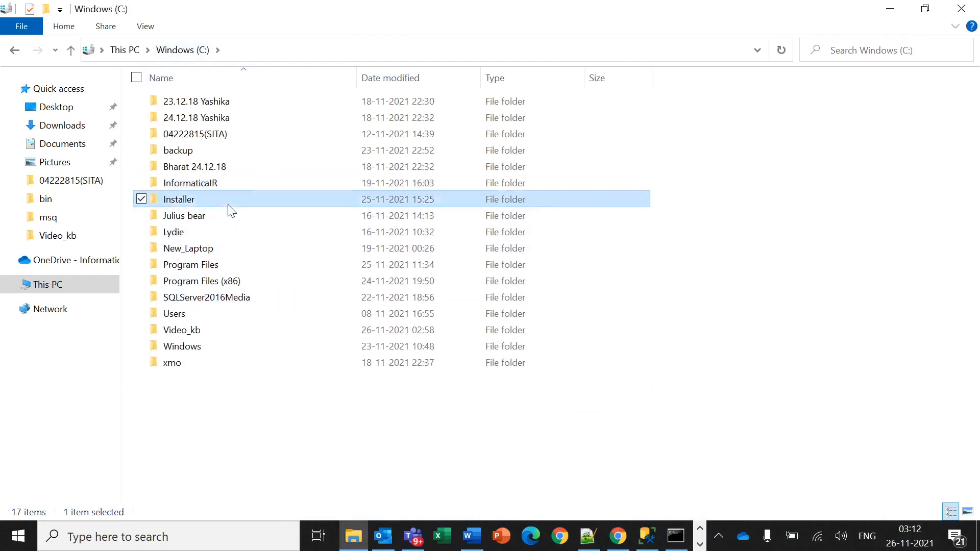
double_click(229, 204)
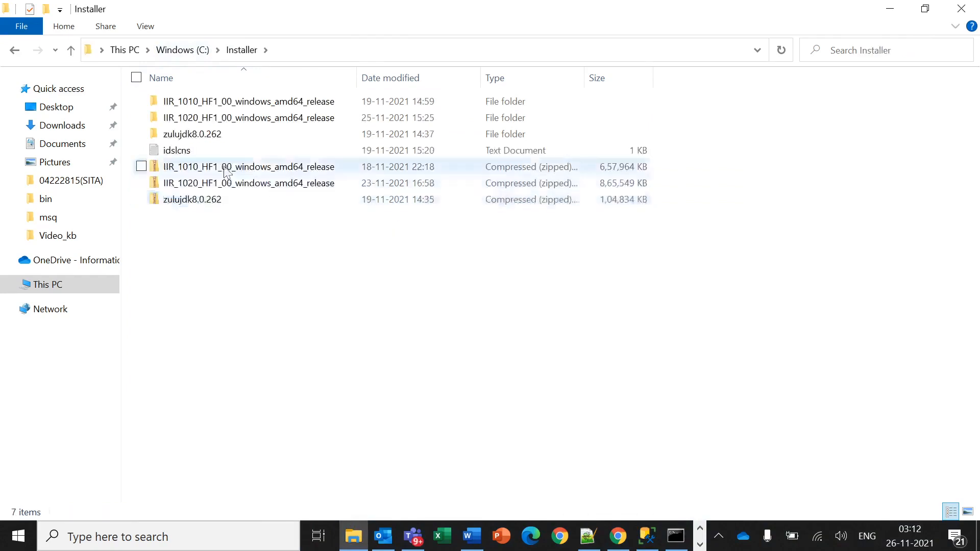
click(207, 129)
click(205, 123)
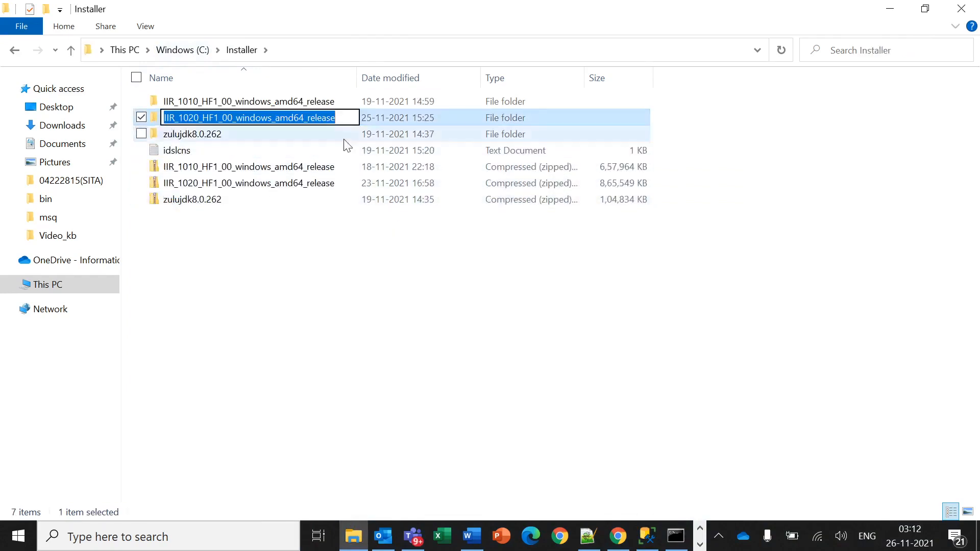
double_click(366, 120)
double_click(276, 105)
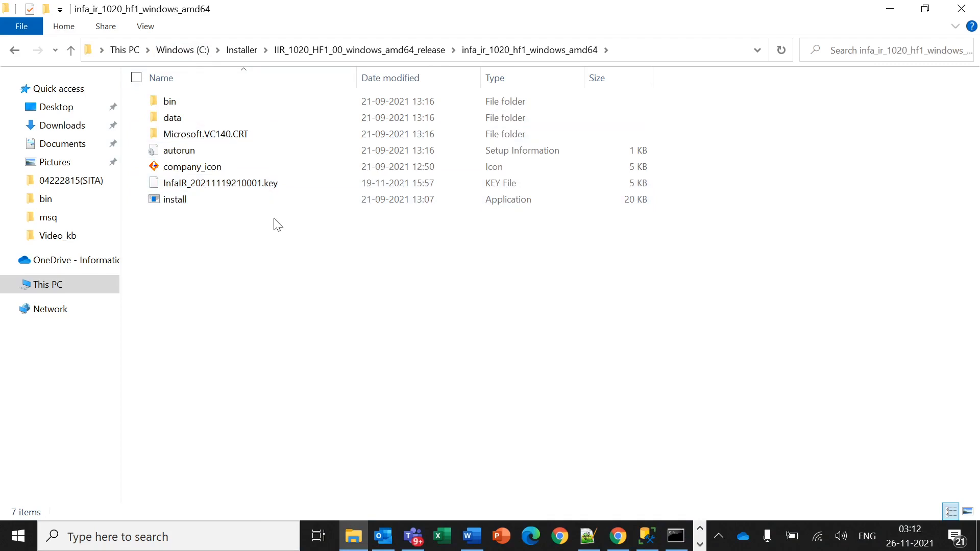
Run the install application as administrator and choose Install Informatica IR Products.
click(215, 201)
right_click(210, 198)
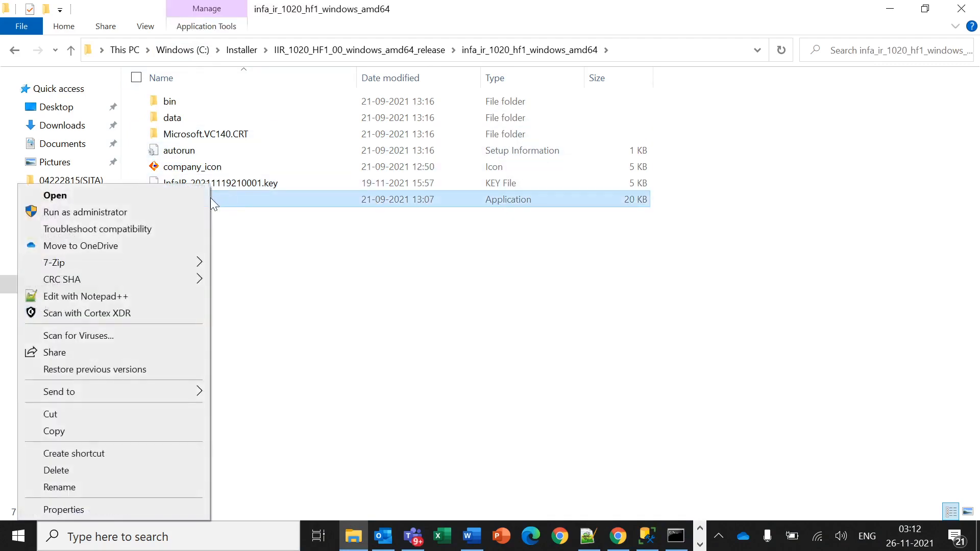
click(180, 216)
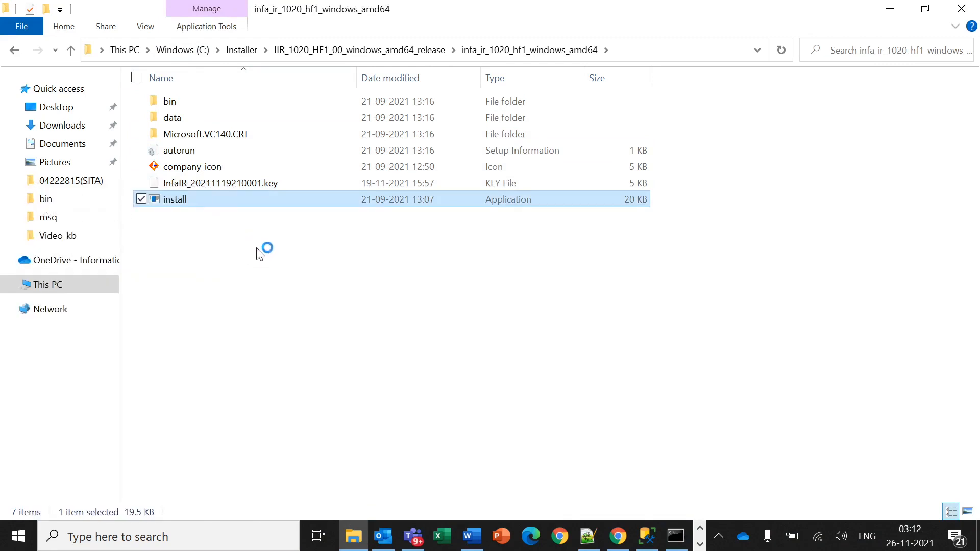
click(447, 283)
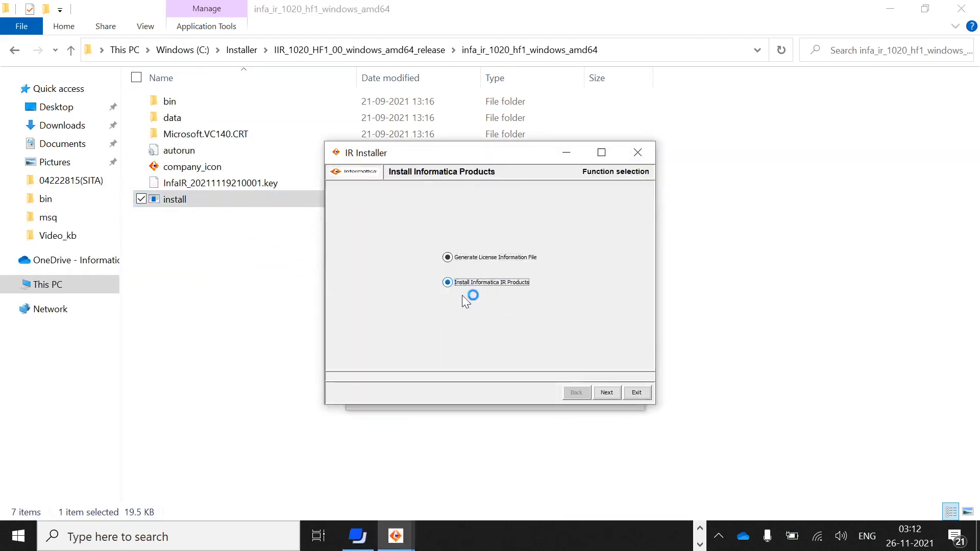
Install all IR products into C:\InformaticaIR_10.2 and proceed past the installation summary.
click(607, 398)
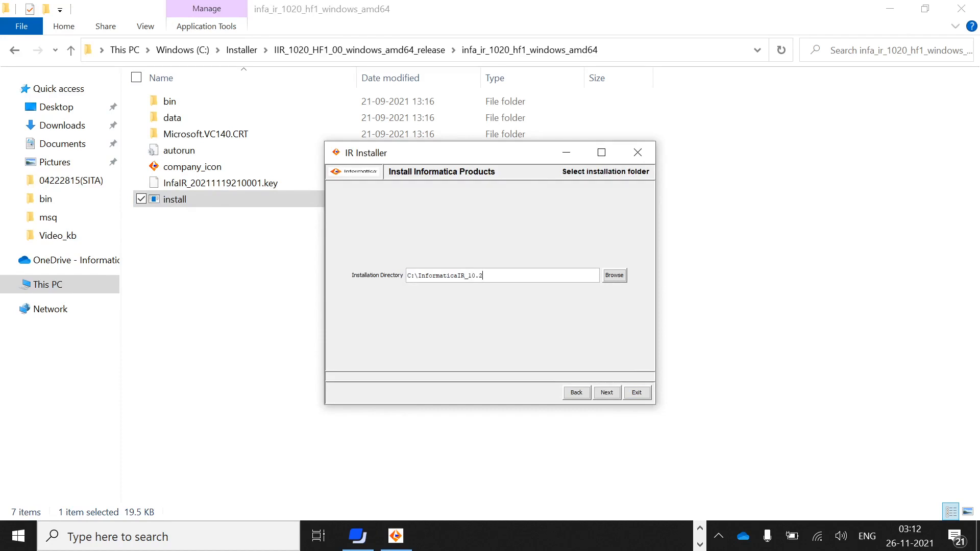
click(605, 393)
click(562, 361)
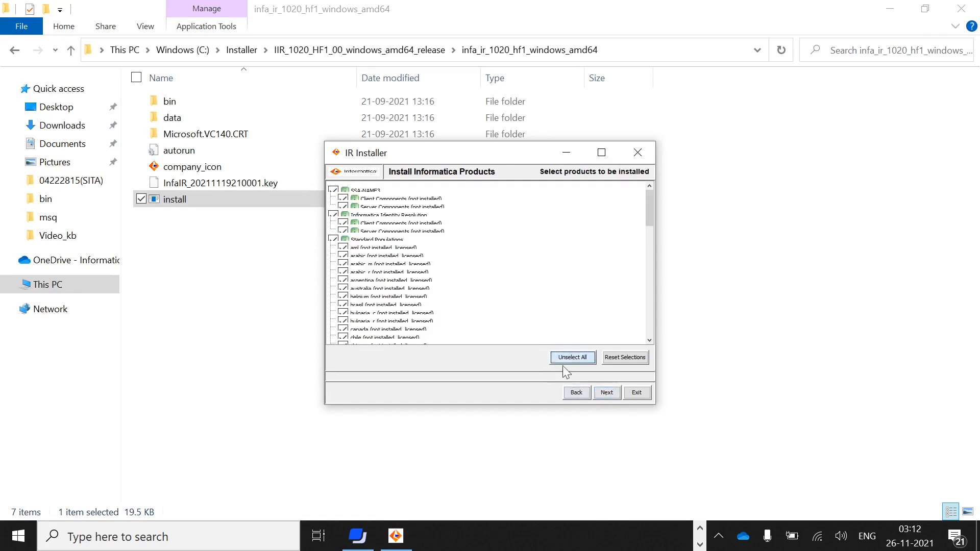
click(608, 393)
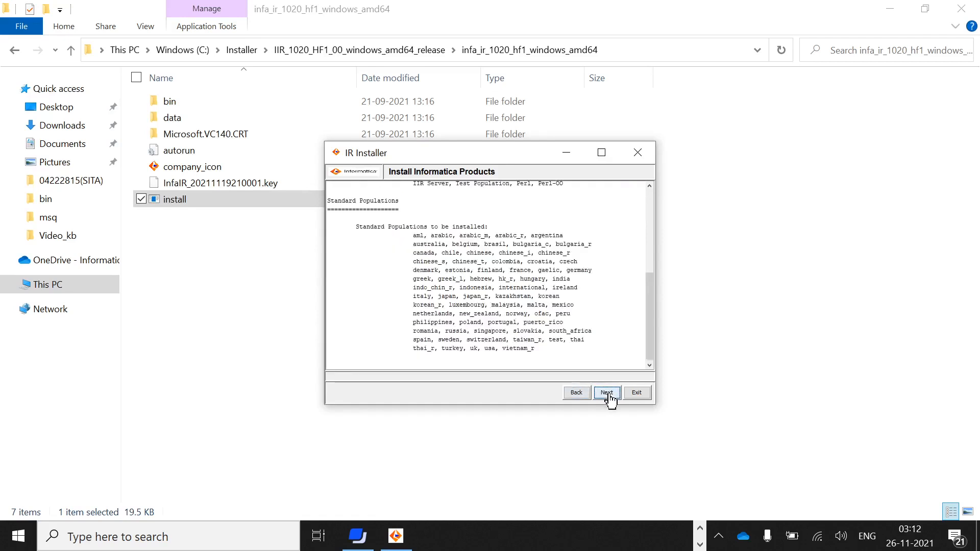
click(608, 394)
Name the service and ODBC source SQLDBTGT with Microsoft Native Client (MS SQL 2012), starting the native service name.
click(607, 393)
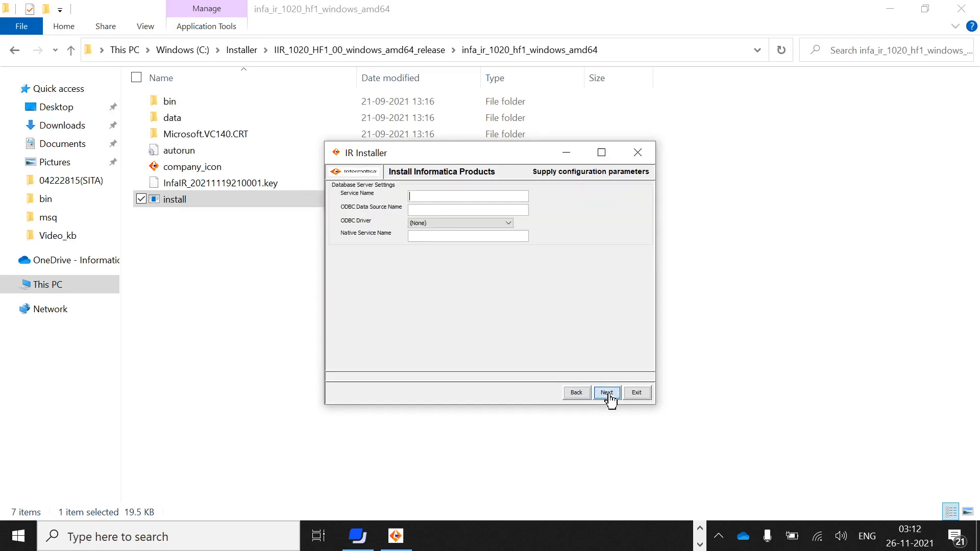
text(s)
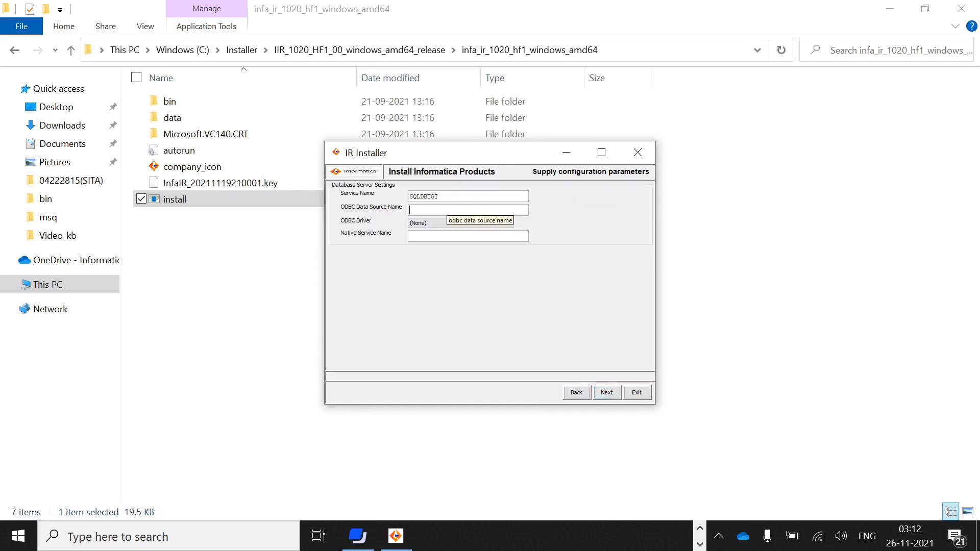
text(SQLDBTGT)
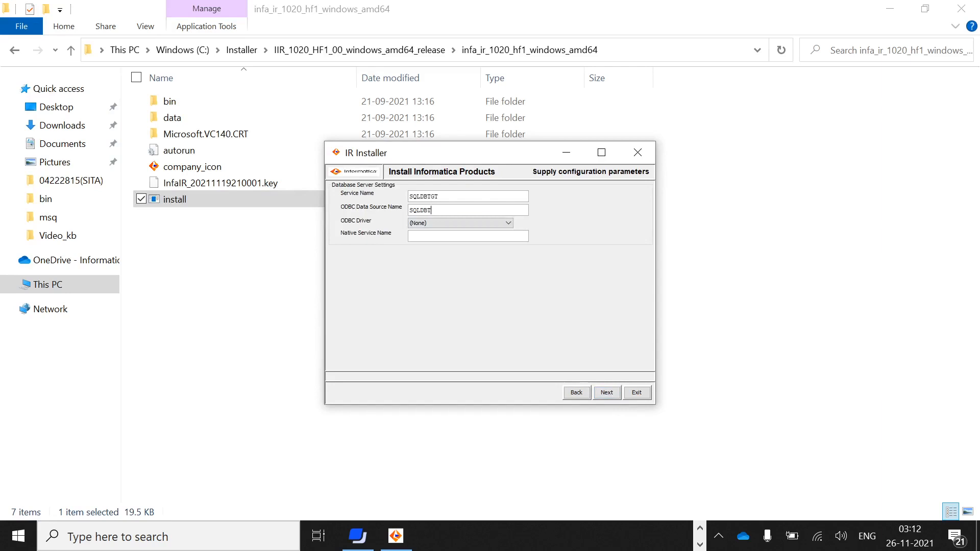
click(461, 221)
click(465, 237)
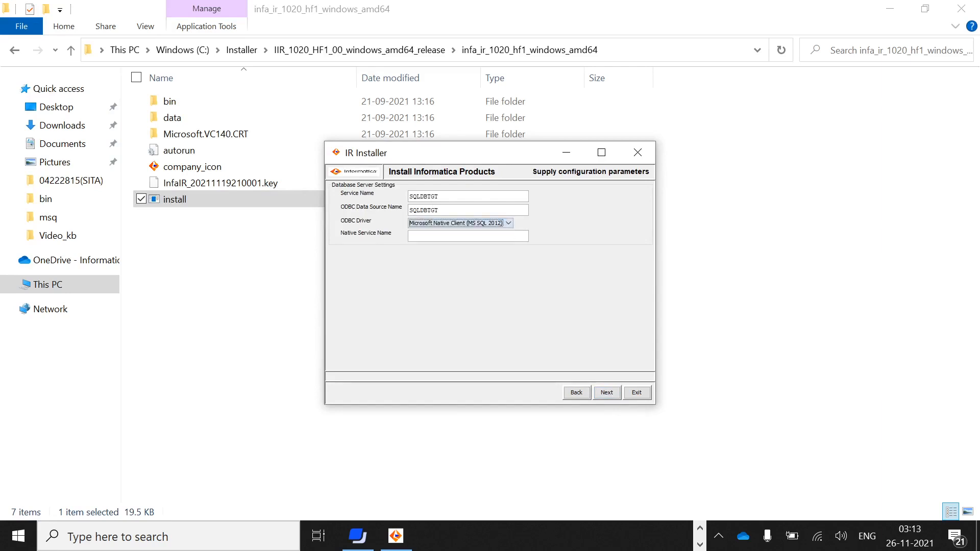
click(466, 237)
text(SQLDBTGT)
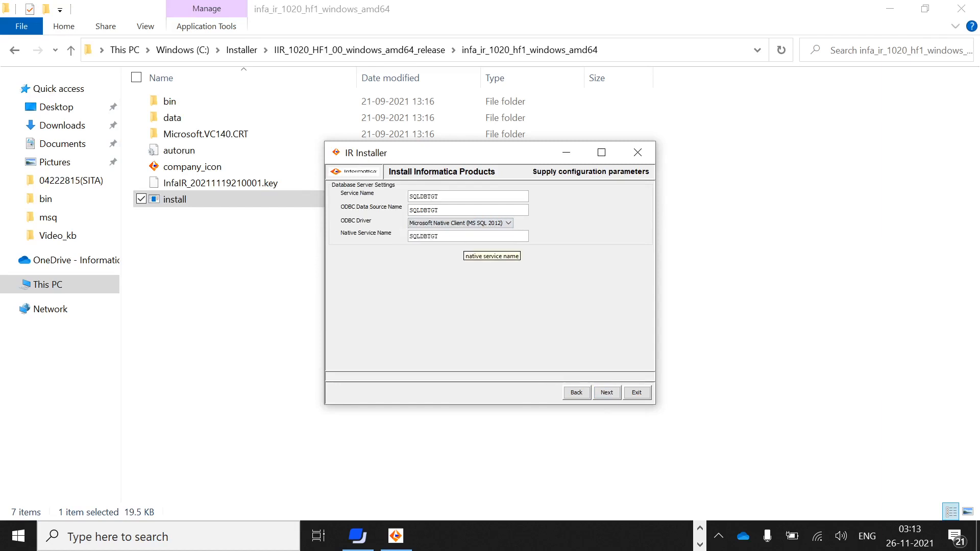
Run the IR 10.2 installation into C:\InformaticaIR_10.2, then finish and exit the installer.
click(606, 392)
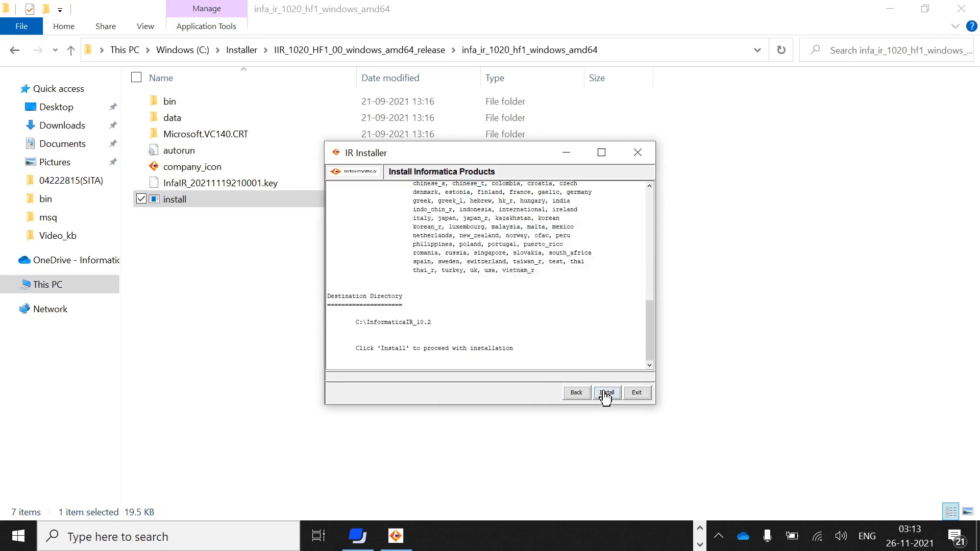
click(606, 393)
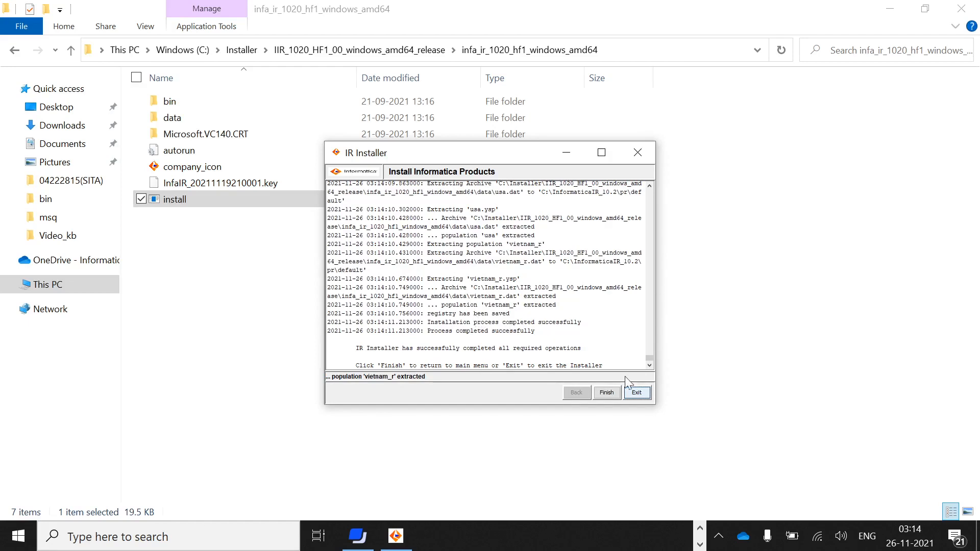
click(615, 394)
click(636, 394)
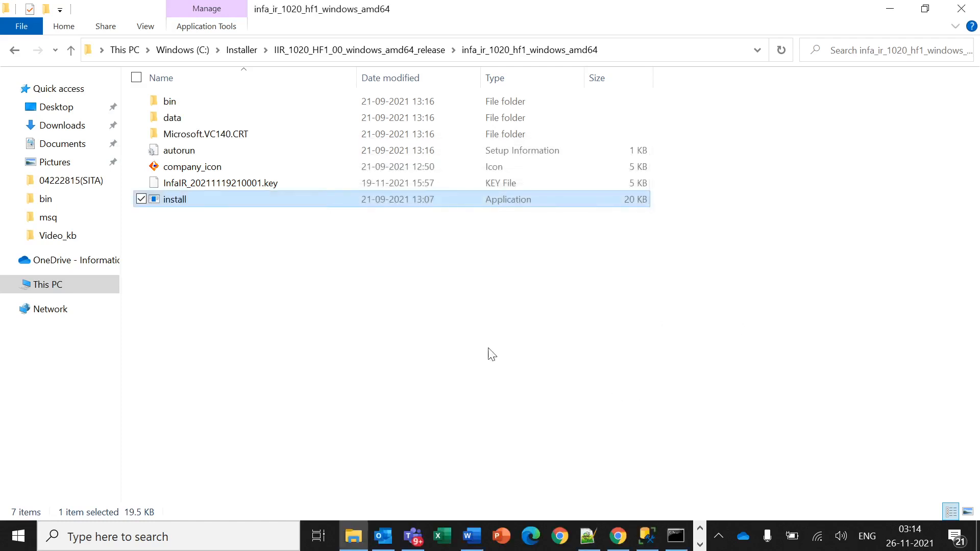
Browse into the new C:\InformaticaIR_10.2 folder, then return to SQL Server Management Studio.
click(197, 50)
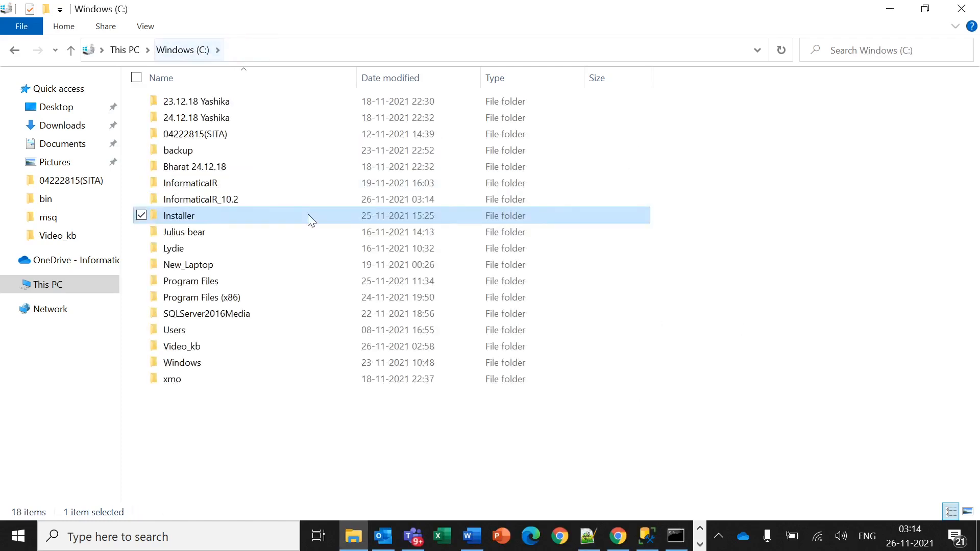
click(223, 204)
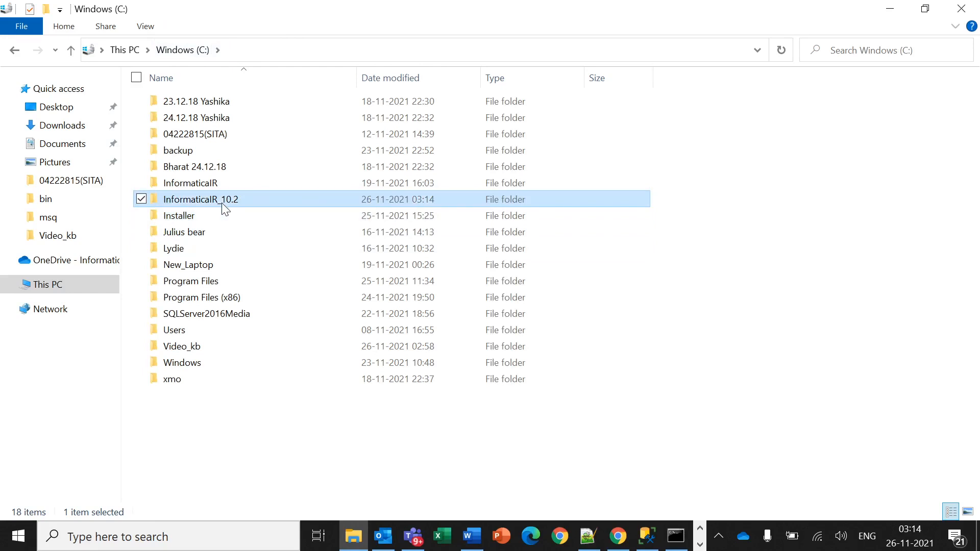
double_click(222, 204)
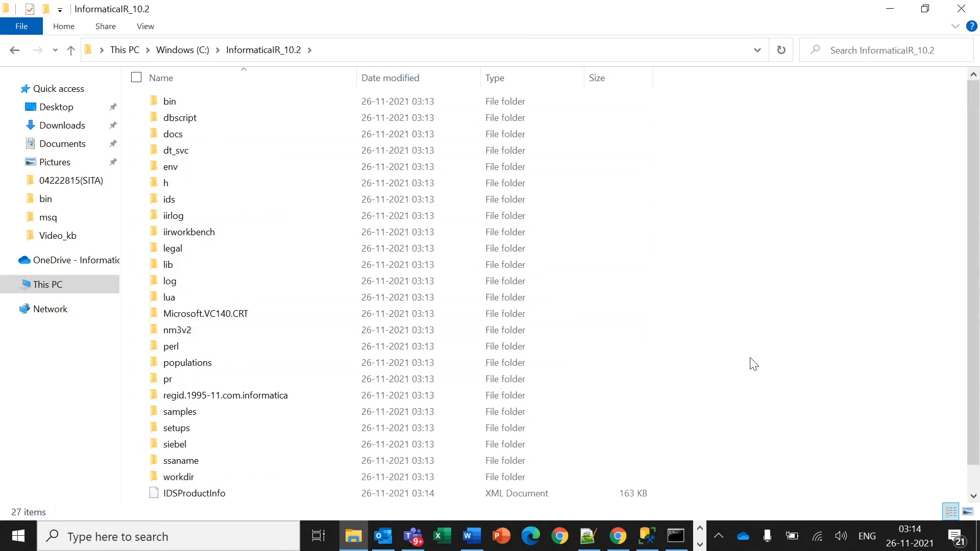
click(653, 541)
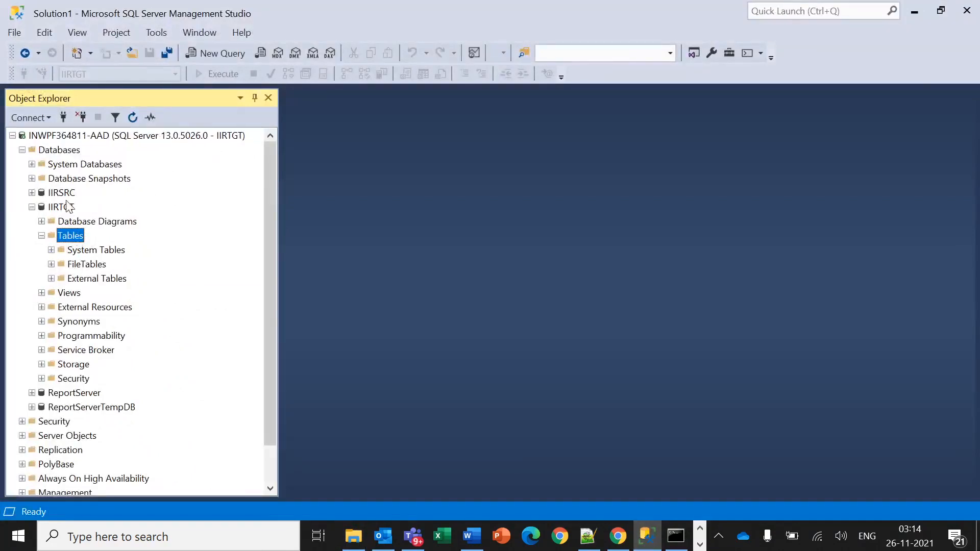
Open idstbmsq.sql from C:\InformaticaIR_10.2\dbscript\msq in a query editor.
click(133, 52)
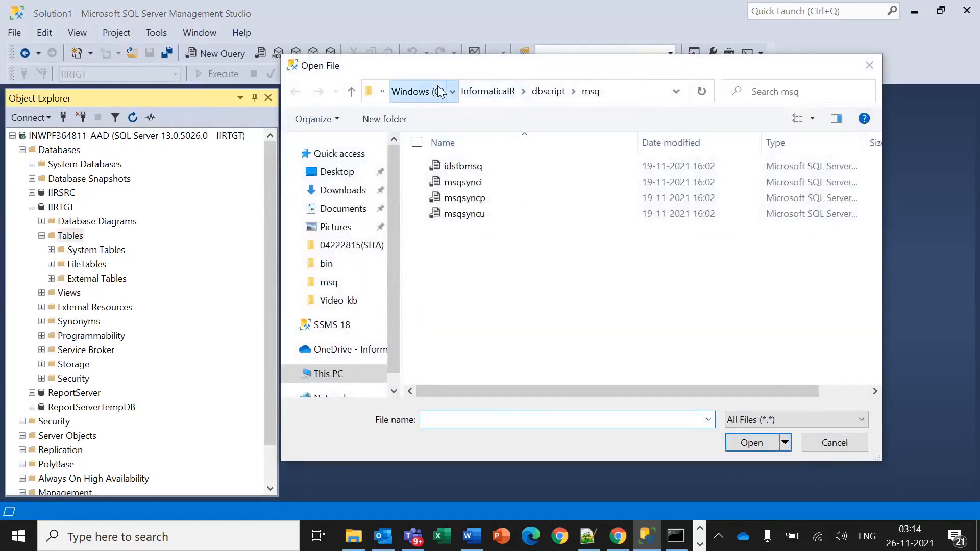
click(439, 91)
double_click(462, 260)
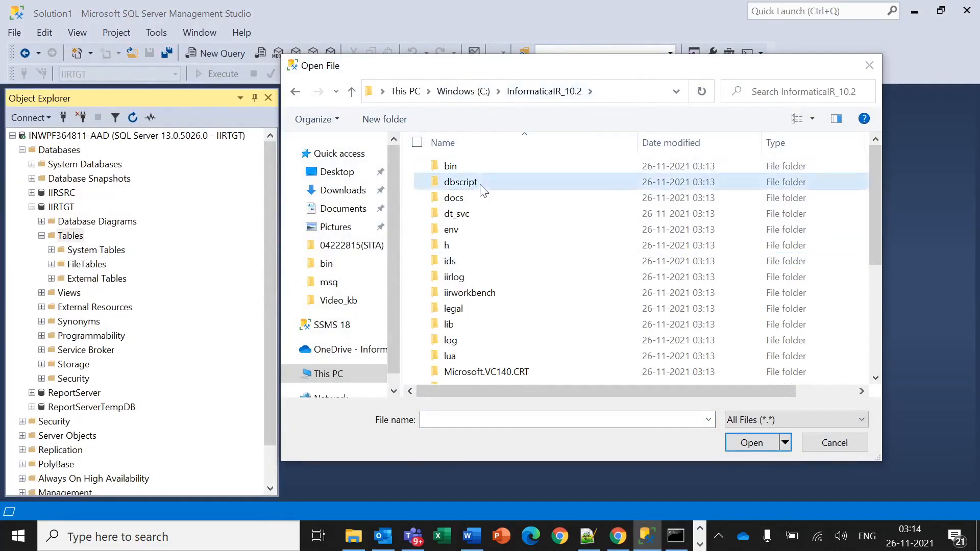
double_click(475, 185)
double_click(471, 166)
click(472, 166)
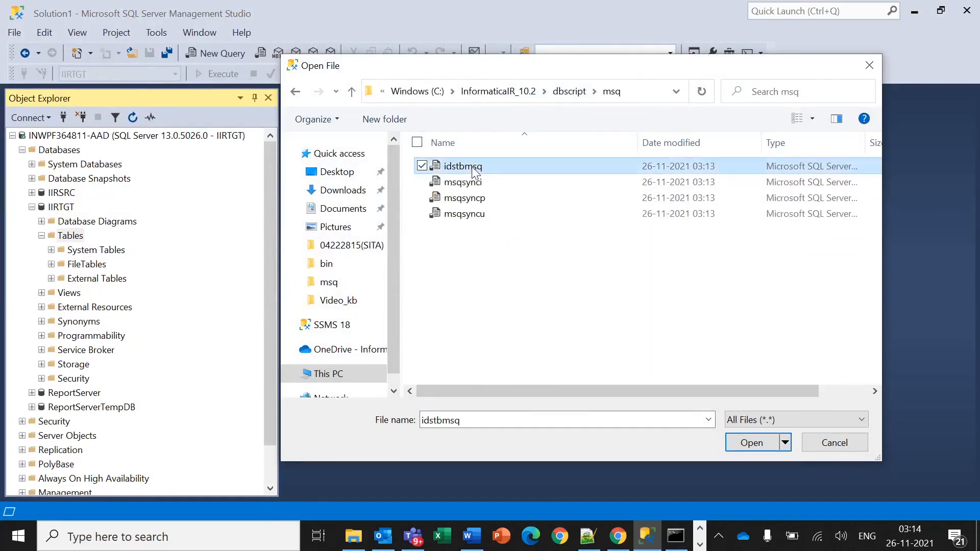
click(489, 181)
click(485, 170)
click(755, 442)
Delete the EXIT() line and execute the whole idstbmsq script against IIRTGT.
scroll(623, 287, down, 20)
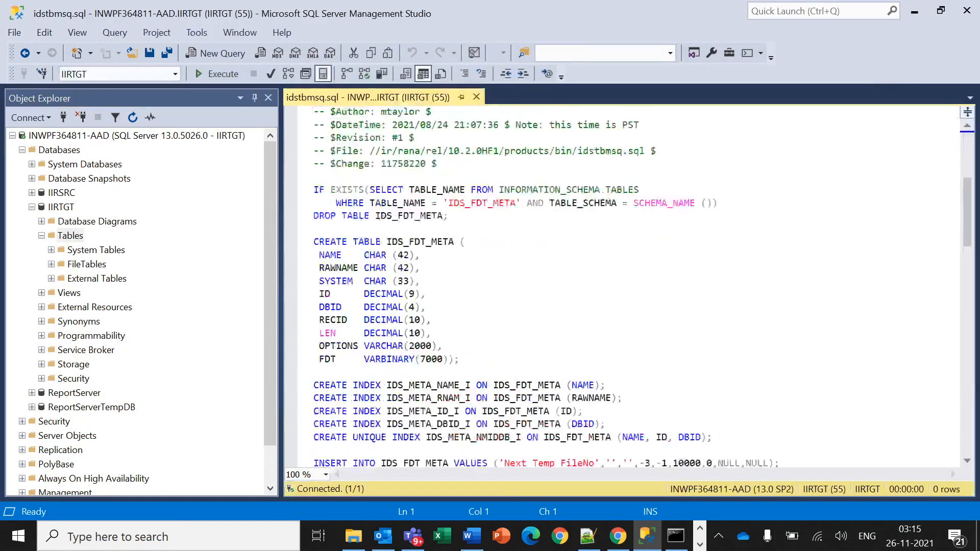
click(331, 450)
drag(348, 450, 298, 454)
key(Delete)
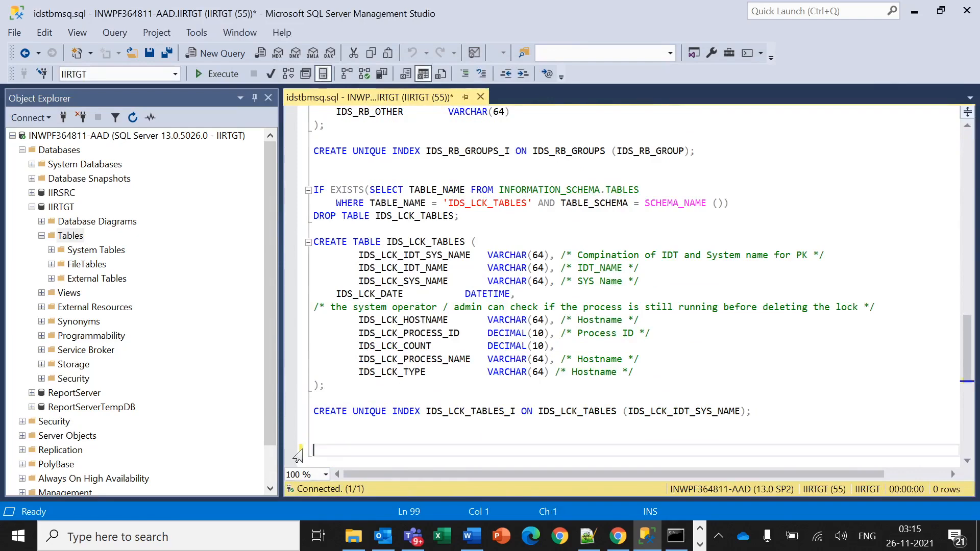
key(ctrl+a)
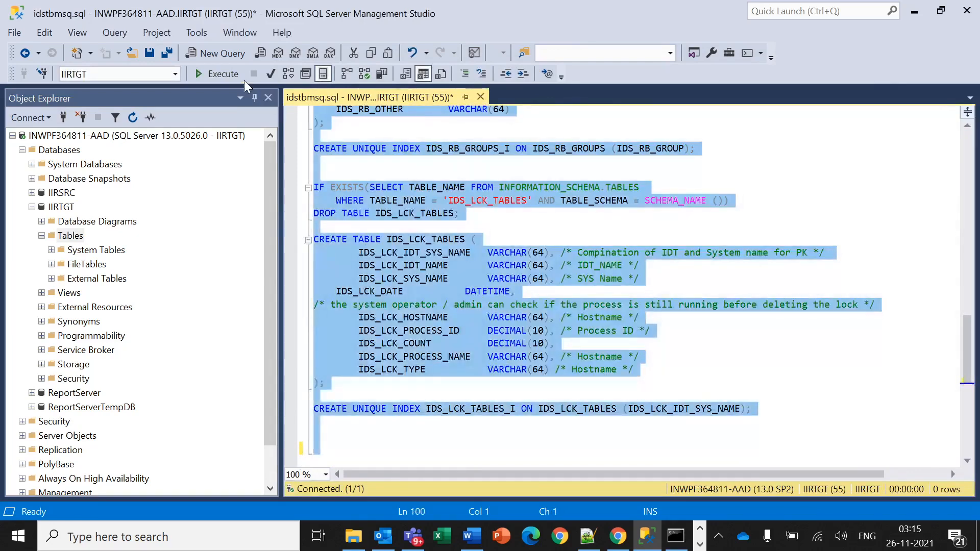
click(225, 76)
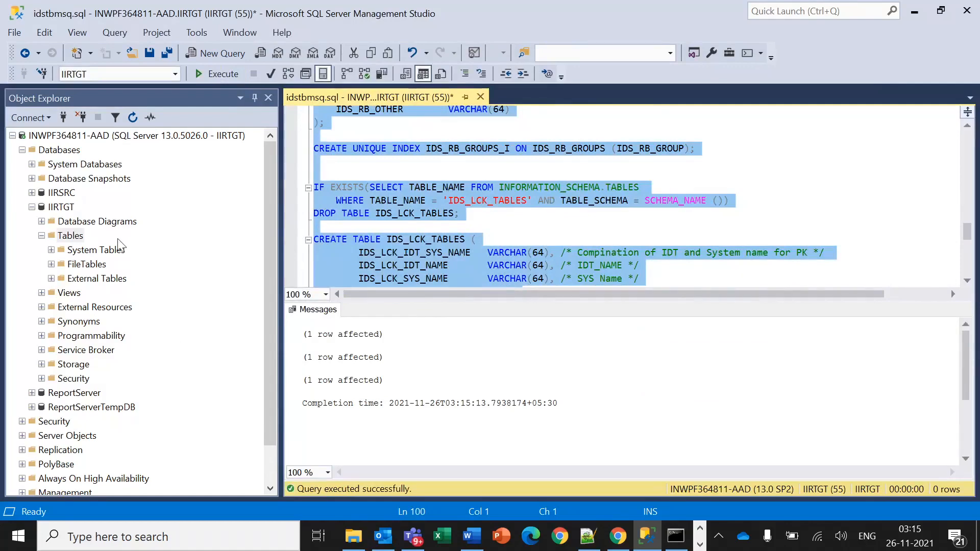
click(132, 53)
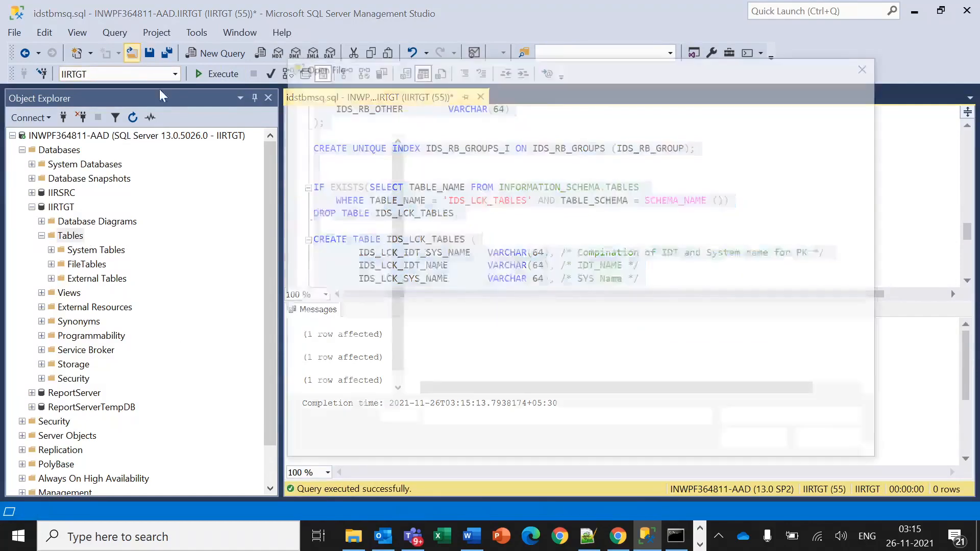
Open msqsynci.sql, remove its EXIT() line, and execute the whole script.
click(485, 182)
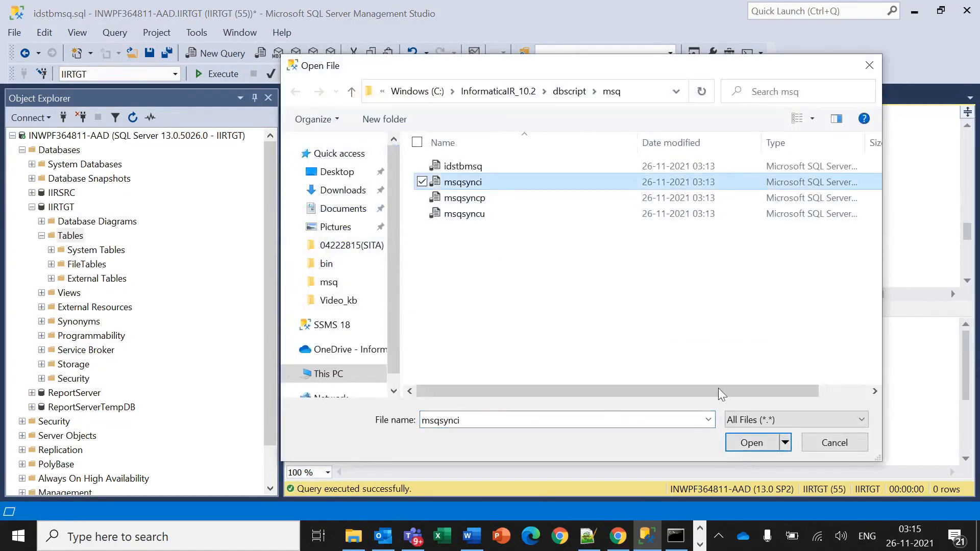
click(753, 443)
scroll(628, 286, down, 20)
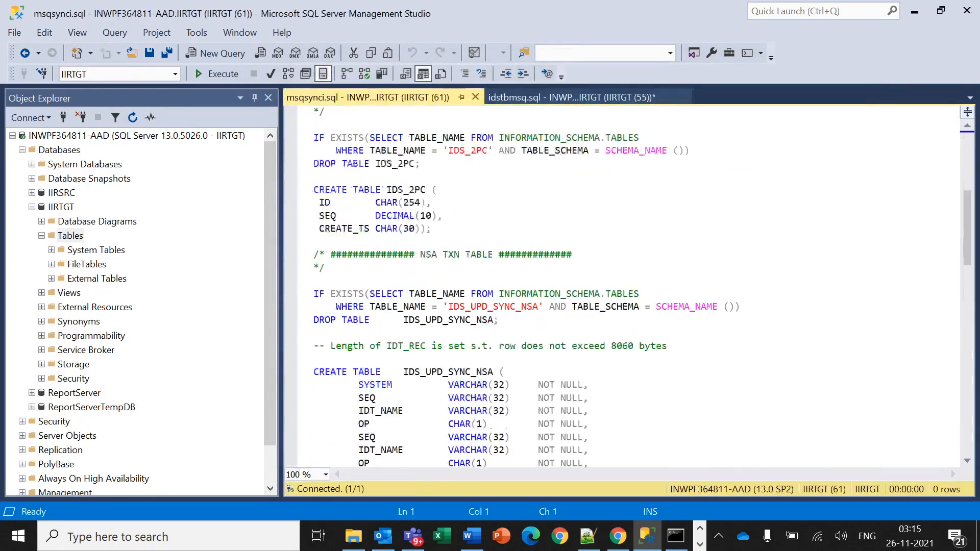
drag(353, 229, 314, 229)
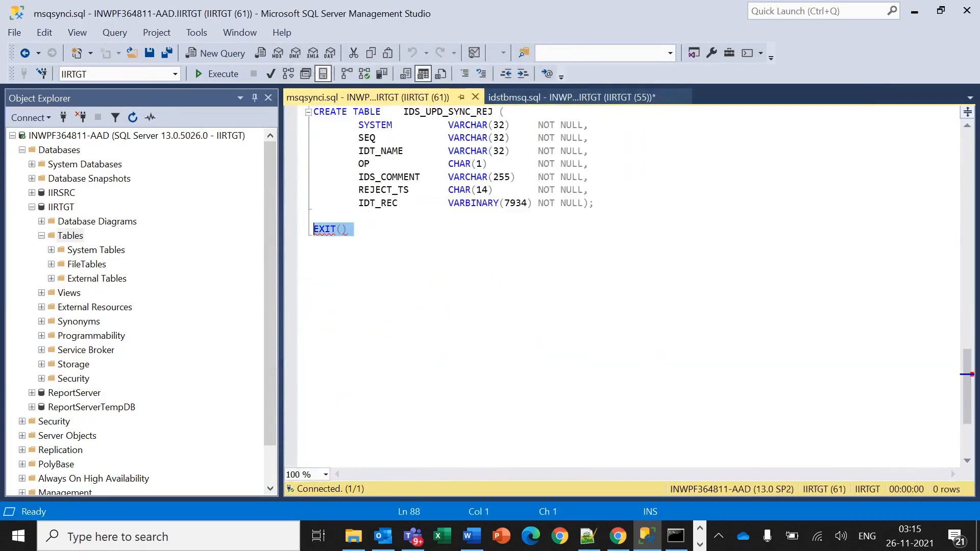
key(BackSpace)
key(BackSpace)
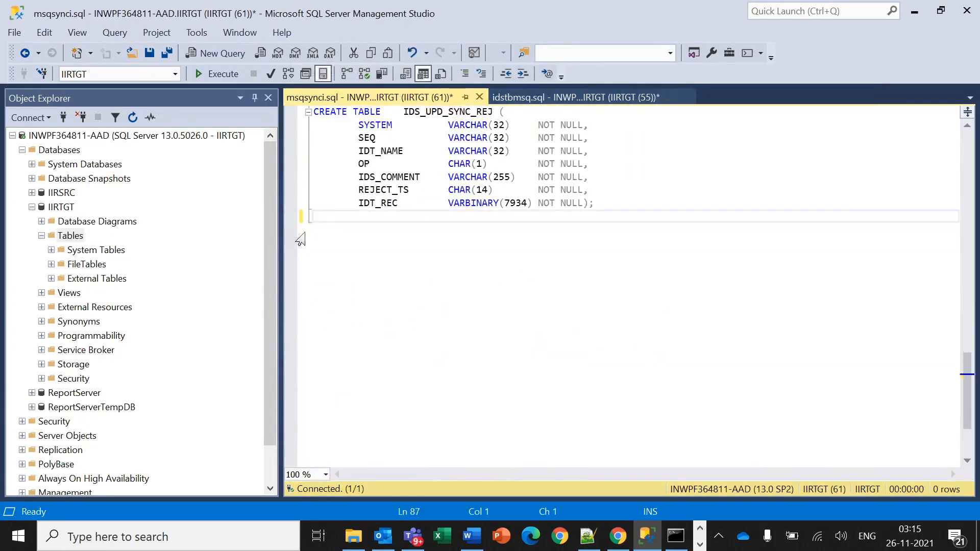
key(ctrl+a)
click(219, 74)
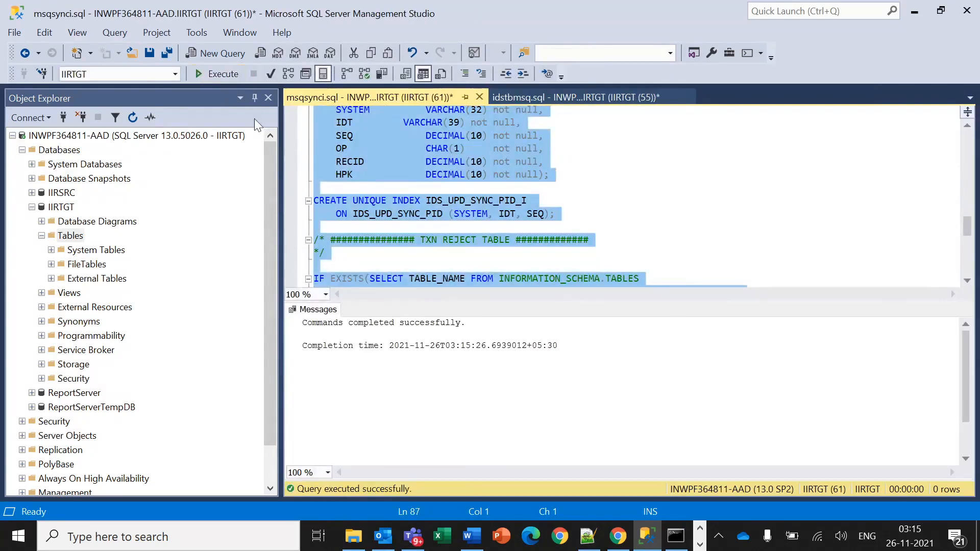
Refresh IIRTGT's Tables to show the IDS tables, then close both scripts without saving.
right_click(76, 237)
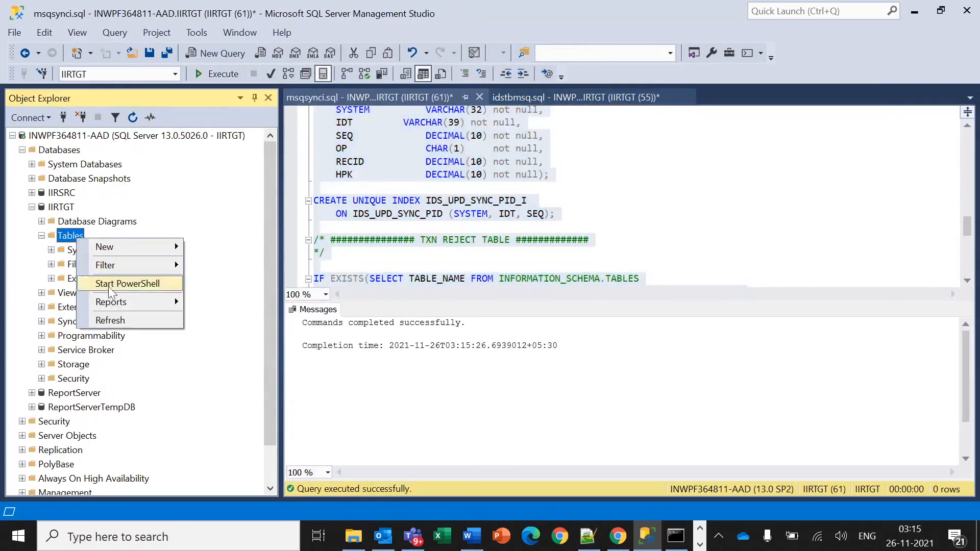
click(110, 321)
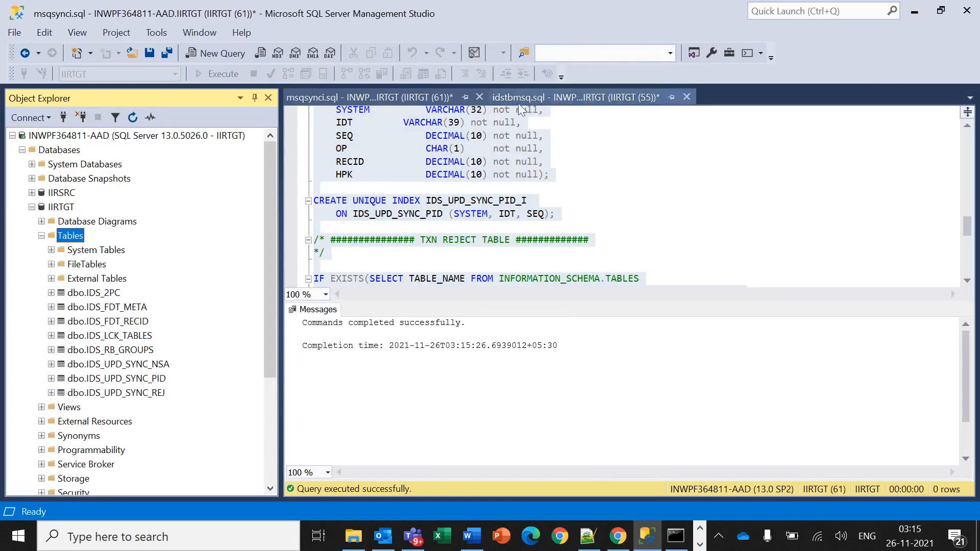
click(479, 97)
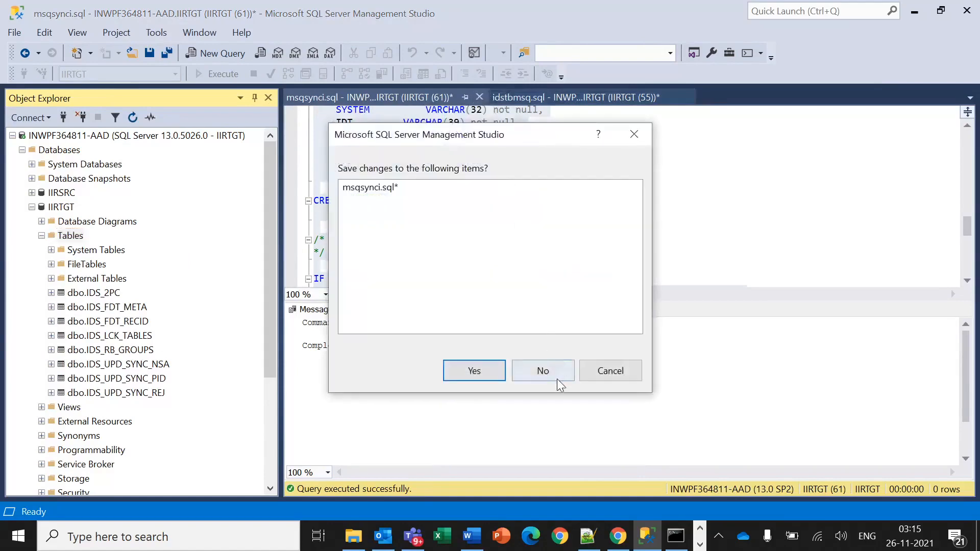
click(543, 371)
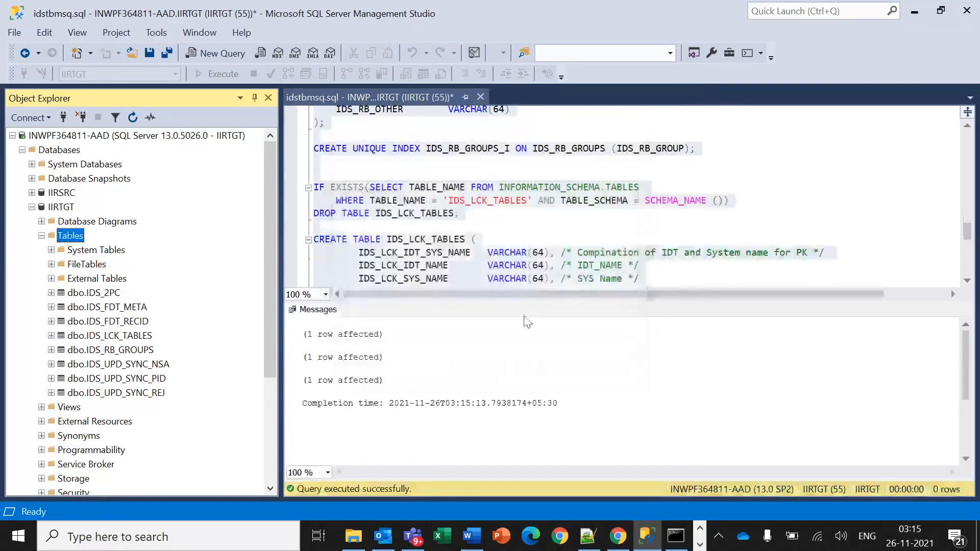
click(481, 97)
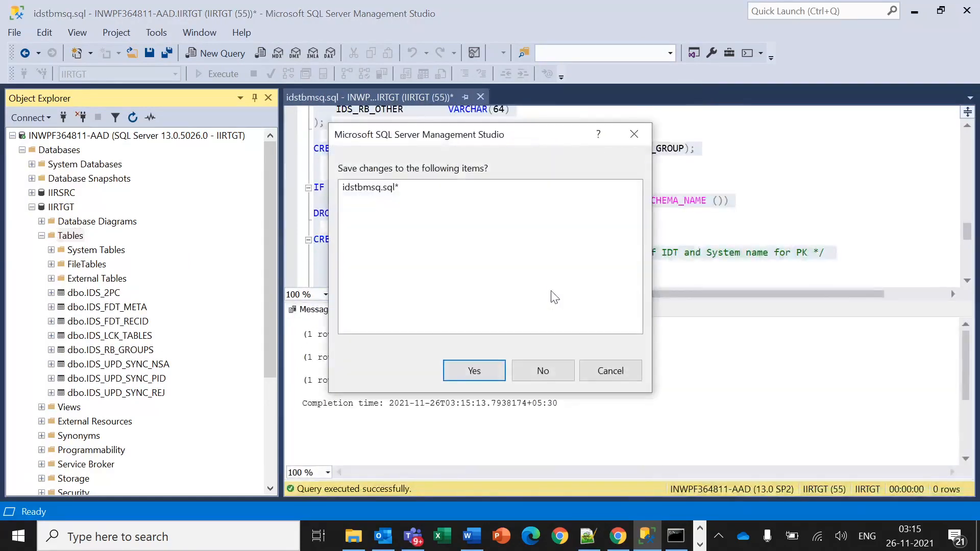
click(544, 372)
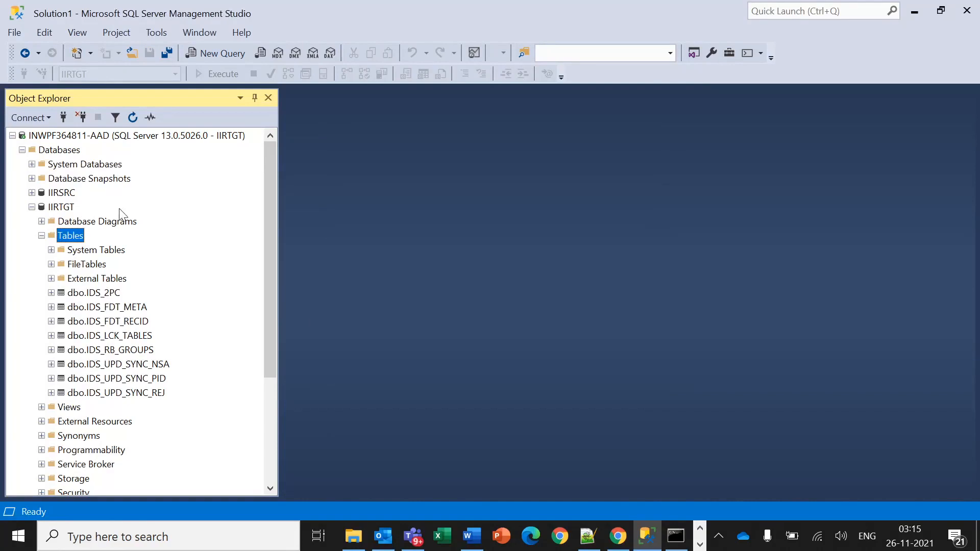
click(66, 197)
Dismiss the IIRSRC not-accessible error and disconnect from the server.
double_click(66, 196)
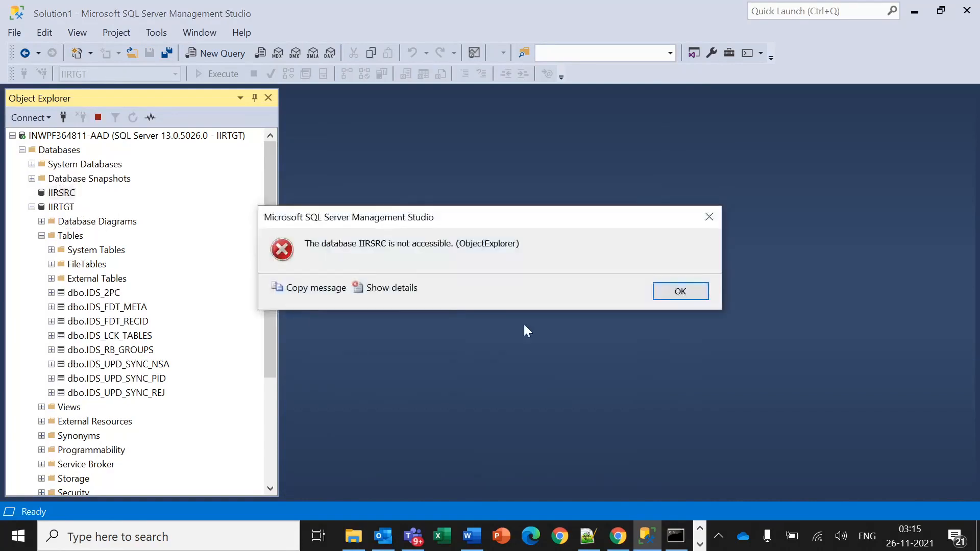
click(681, 291)
click(86, 137)
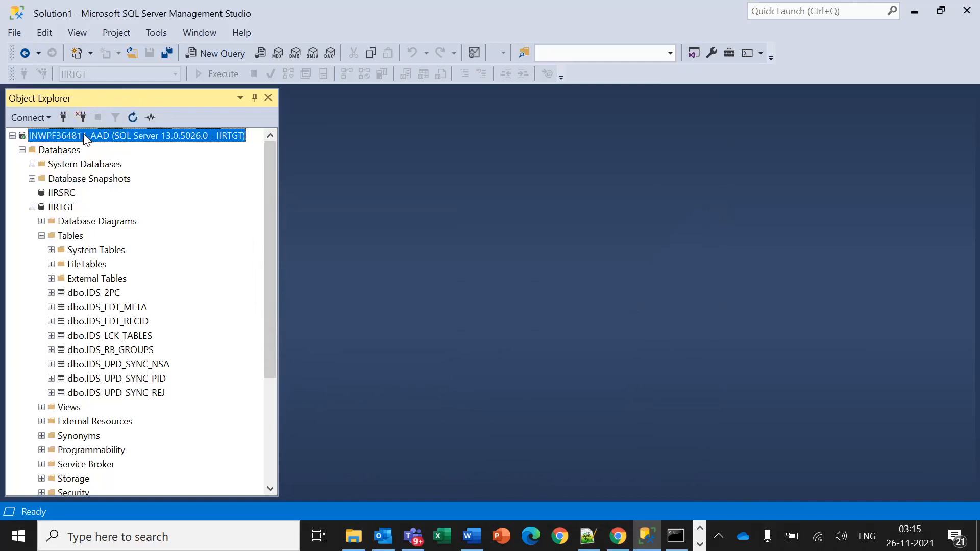
right_click(86, 136)
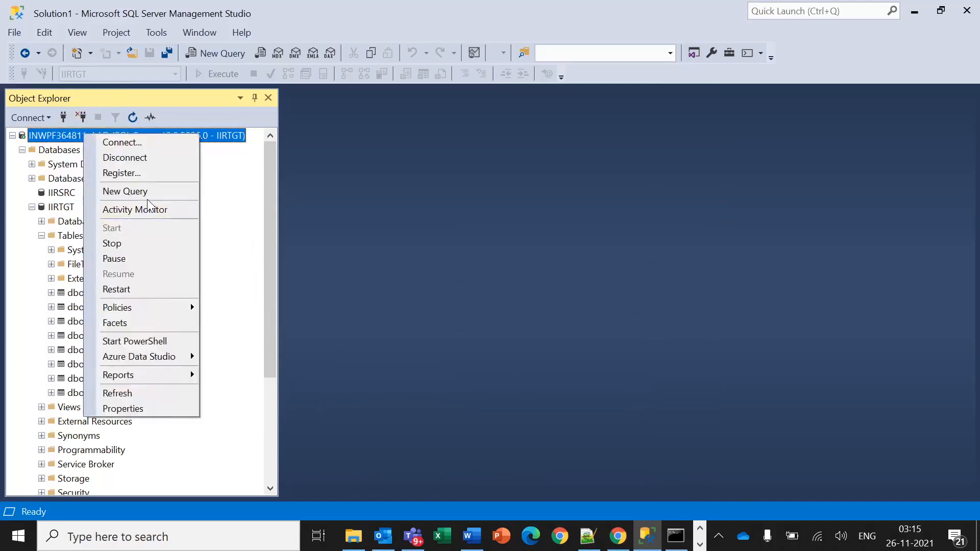
click(153, 161)
Reconnect to the Database Engine with login IIRSRC and its password.
click(31, 117)
click(45, 134)
click(502, 209)
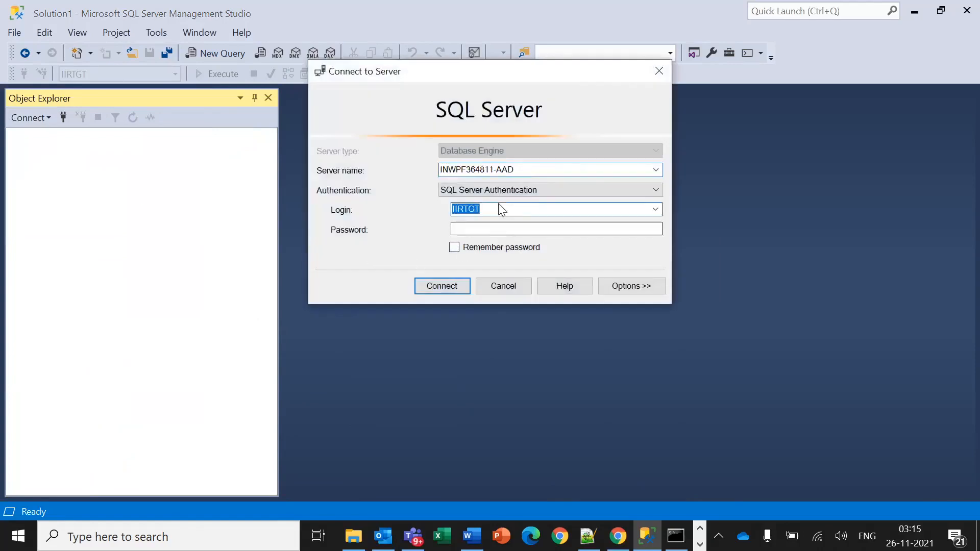
click(502, 209)
key(BackSpace)
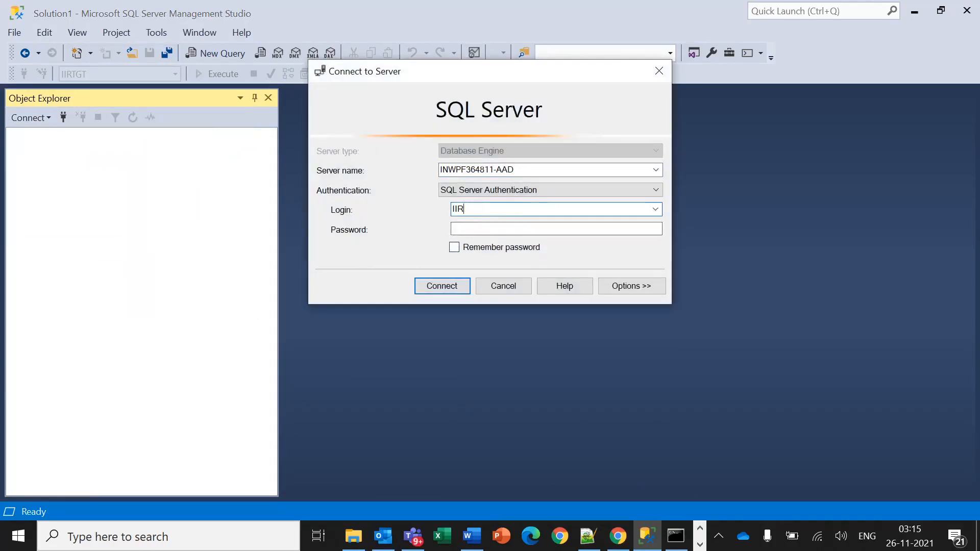
click(556, 229)
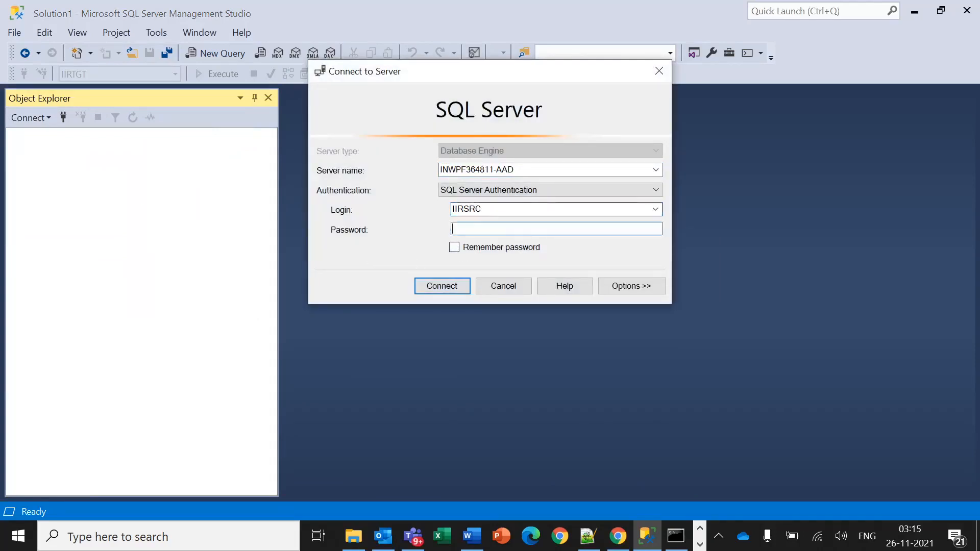
text(****)
key(Return)
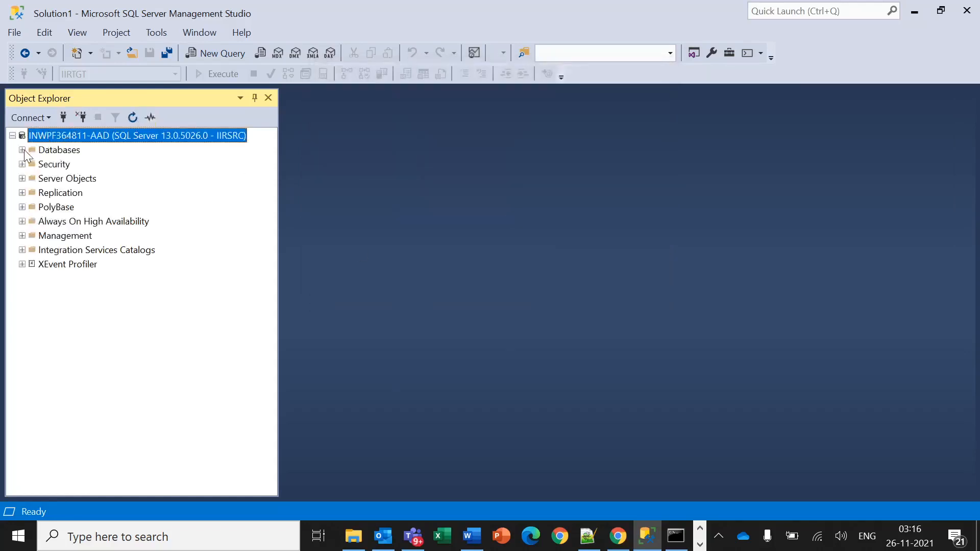
Expand Databases > IIRSRC > Tables in Object Explorer.
click(22, 149)
double_click(59, 193)
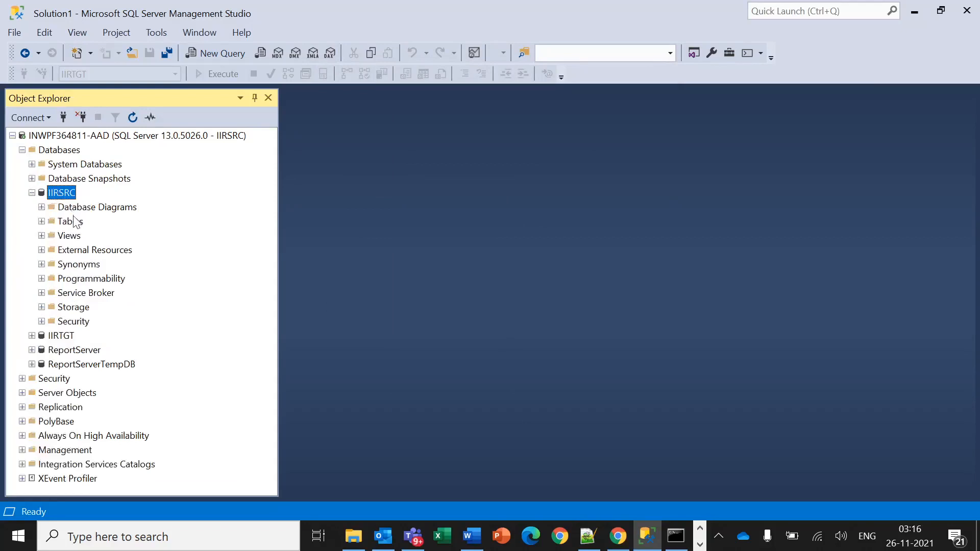
double_click(74, 221)
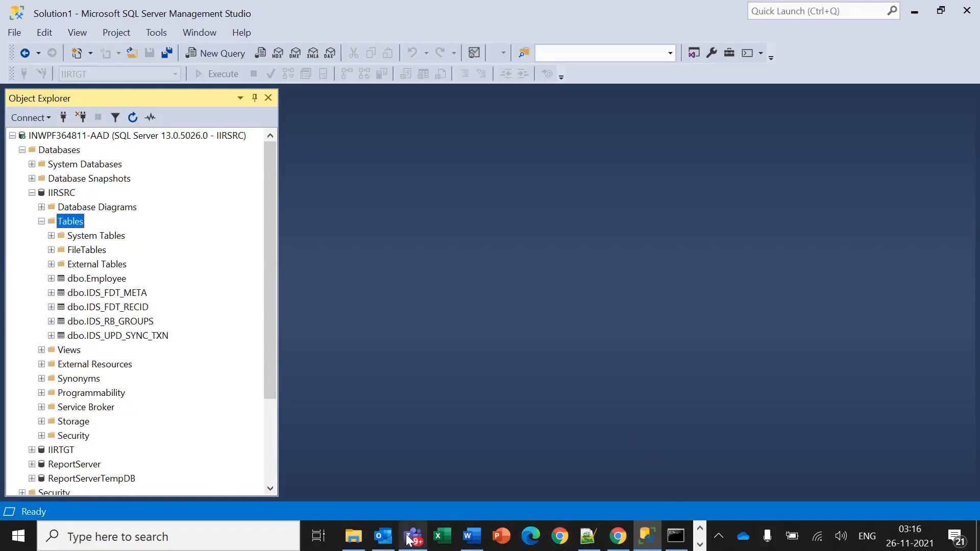
Open idstbmsq.sql from the dbscript\msq folder in Notepad++.
click(365, 539)
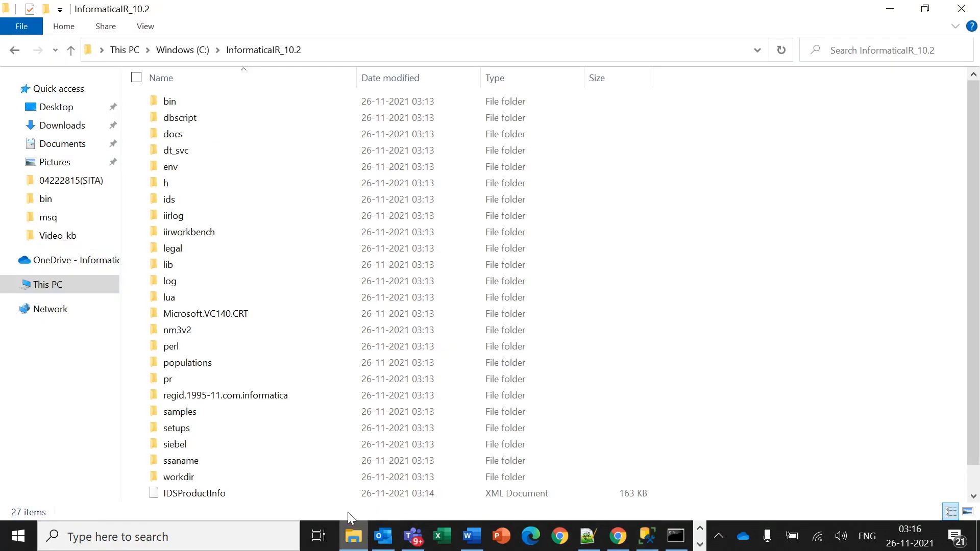
double_click(200, 125)
double_click(192, 102)
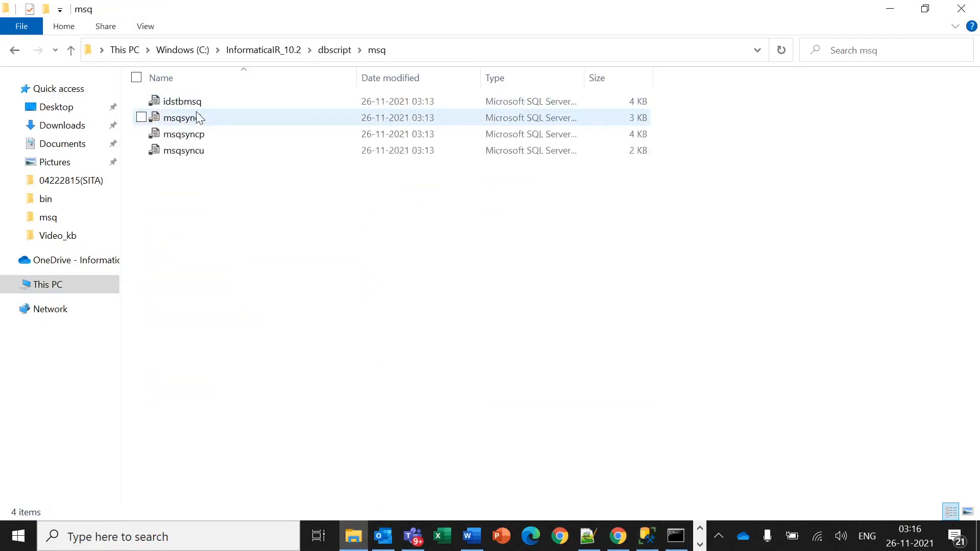
right_click(192, 104)
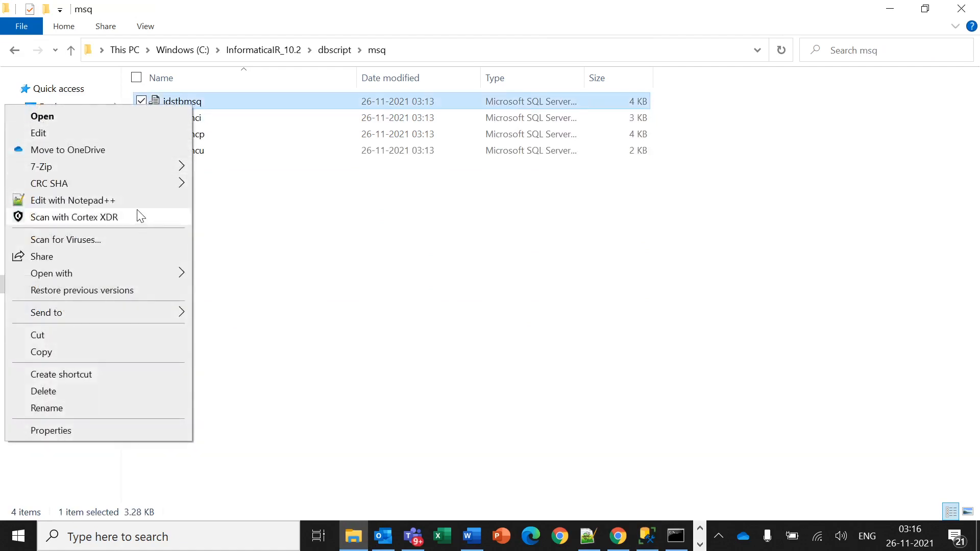
click(133, 201)
Scroll to the IDS_LCK_TABLES definition and highlight every occurrence of its name.
scroll(490, 280, down, 10)
scroll(490, 281, down, 14)
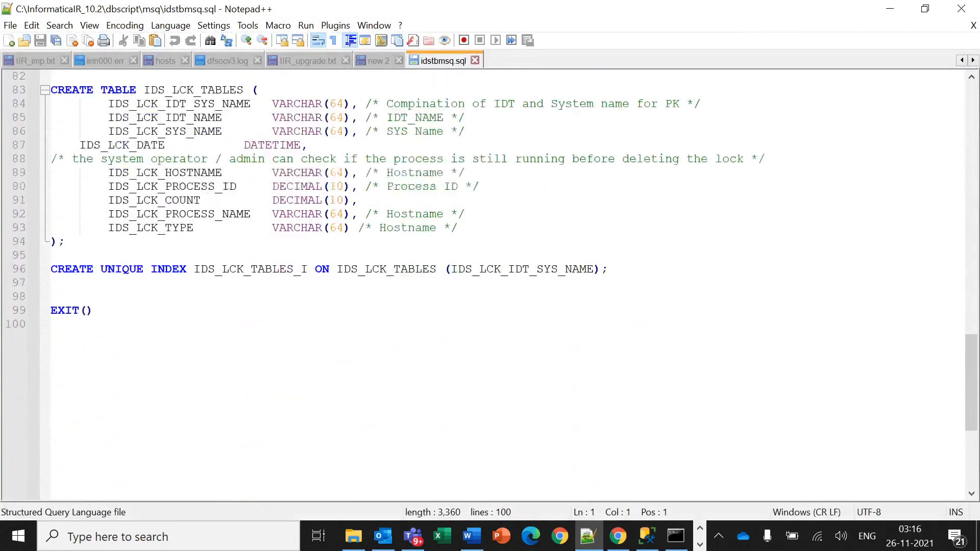
scroll(490, 281, up, 2)
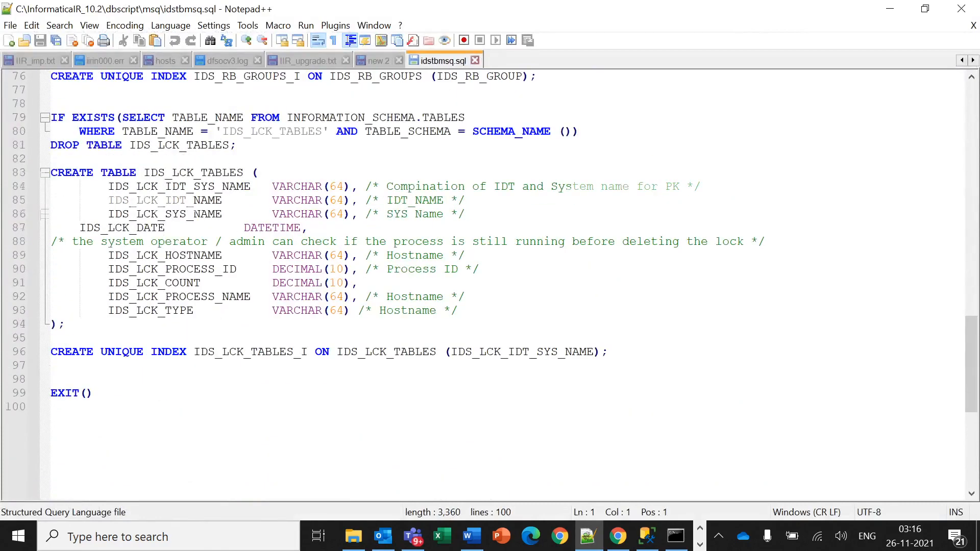
scroll(489, 281, up, 1)
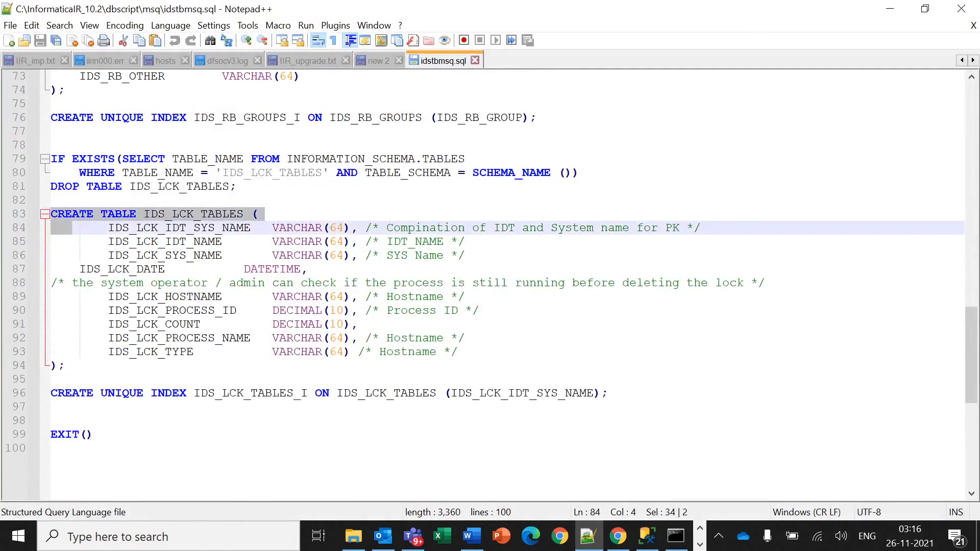
double_click(180, 228)
double_click(193, 214)
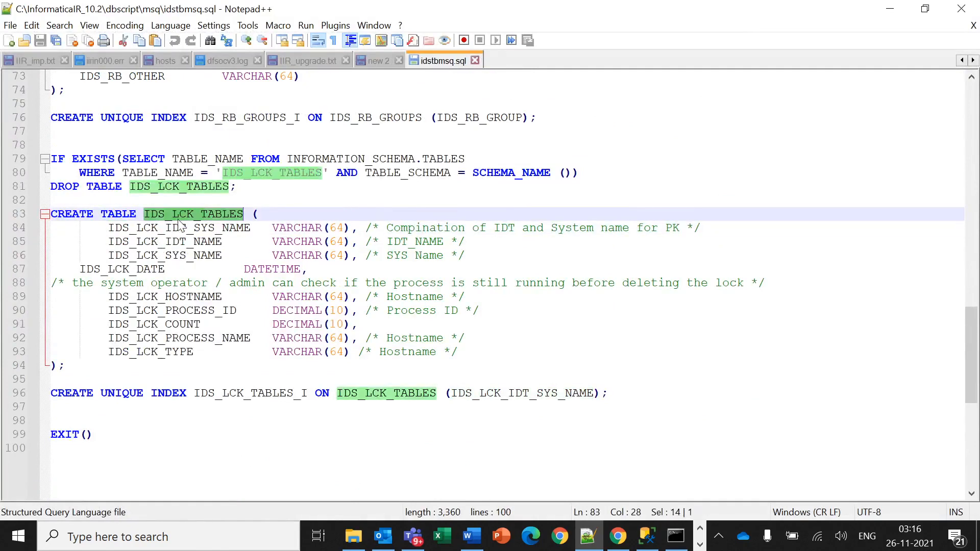
Copy lines 83–96 with the IDS_LCK_TABLES table and unique index statements, then switch to Management Studio.
double_click(257, 394)
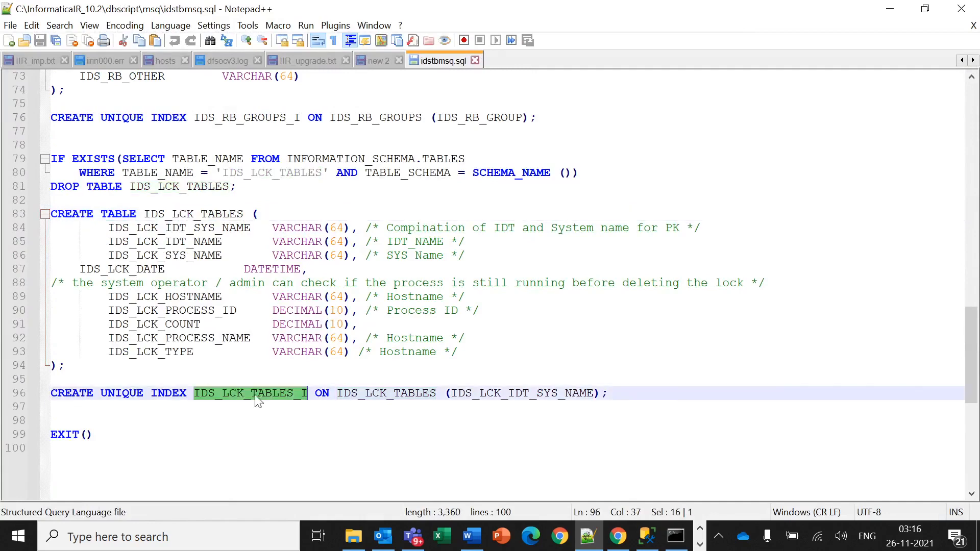
drag(50, 214, 607, 393)
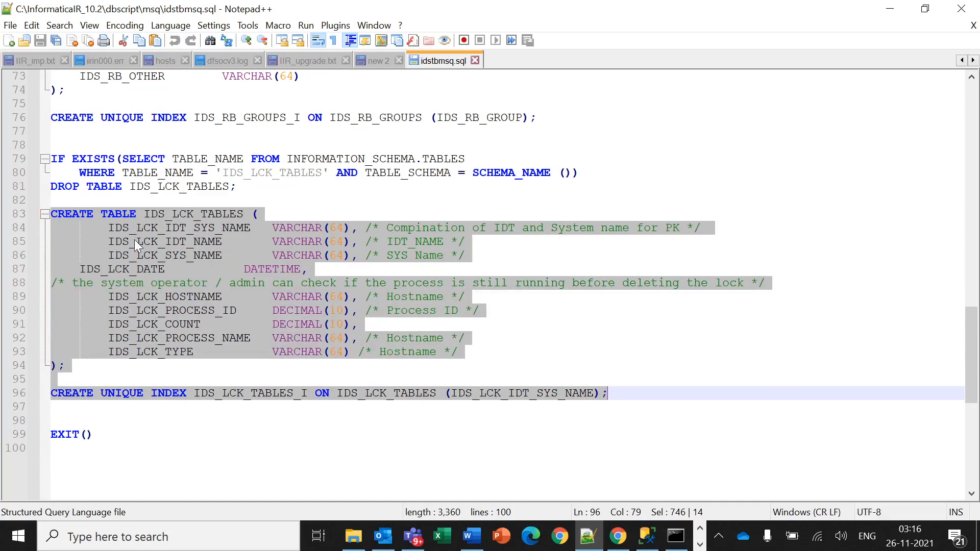
click(890, 16)
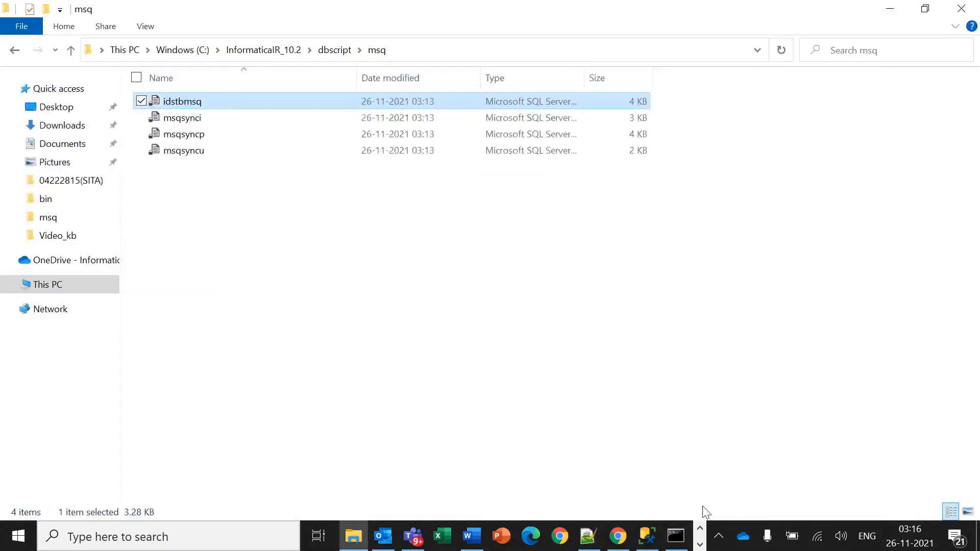
click(657, 534)
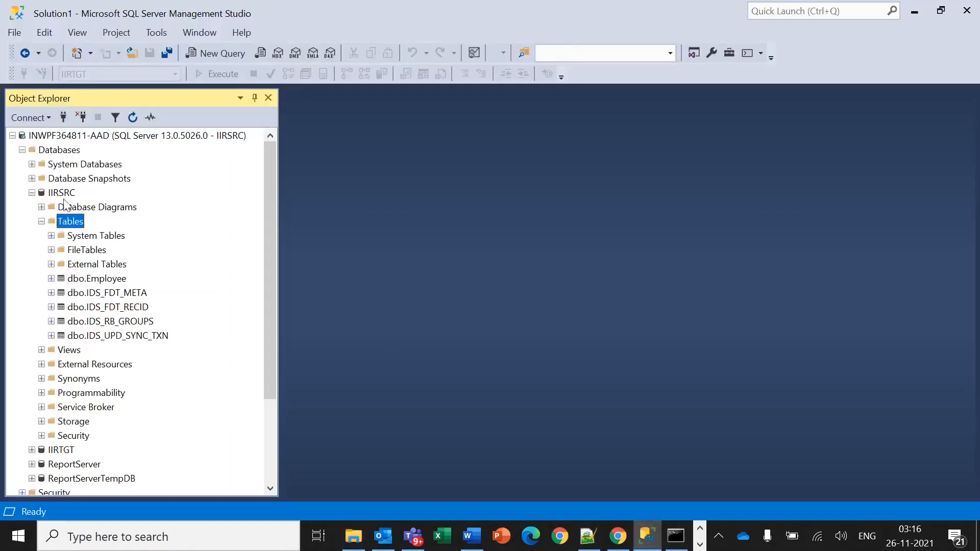
Paste the IDS_LCK_TABLES script into a new query and execute it against IIRSRC.
click(221, 53)
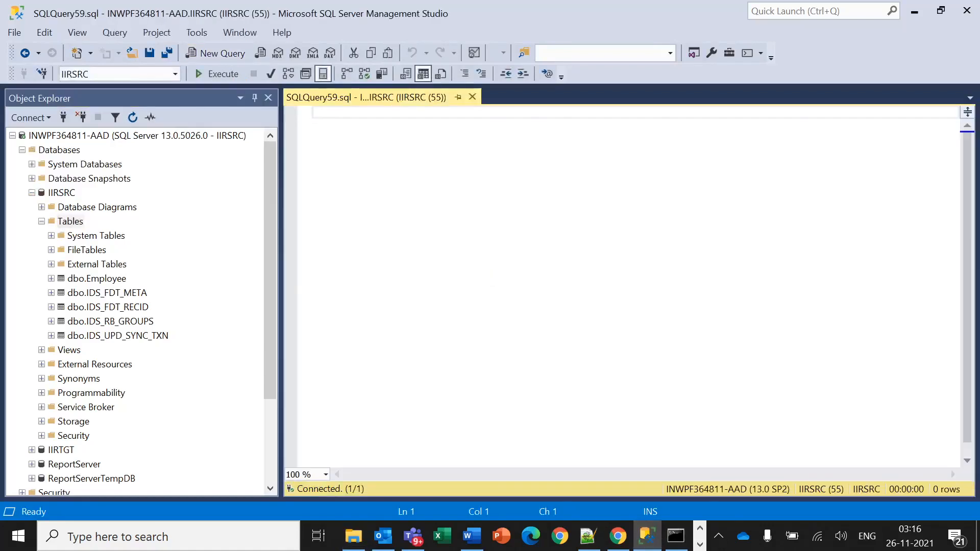
key(ctrl+v)
key(ctrl+a)
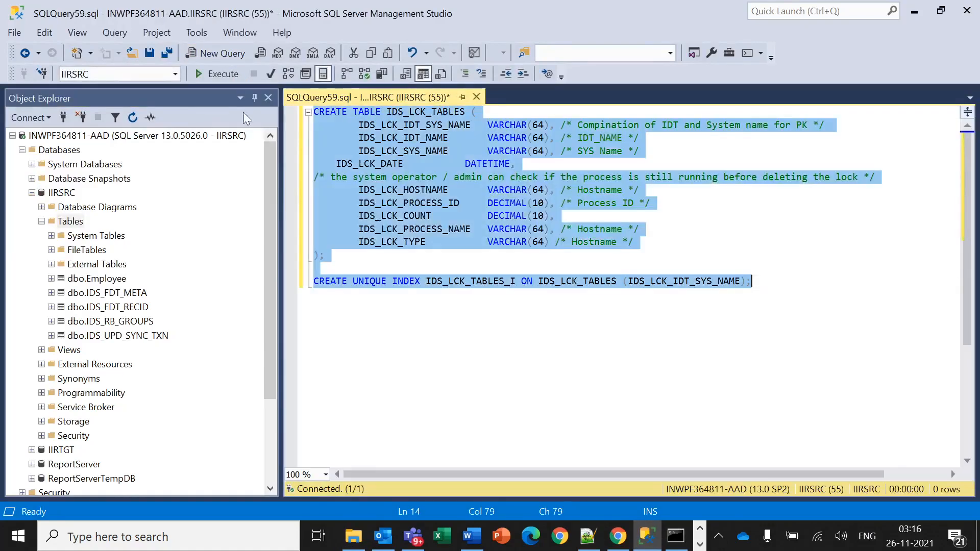
click(215, 79)
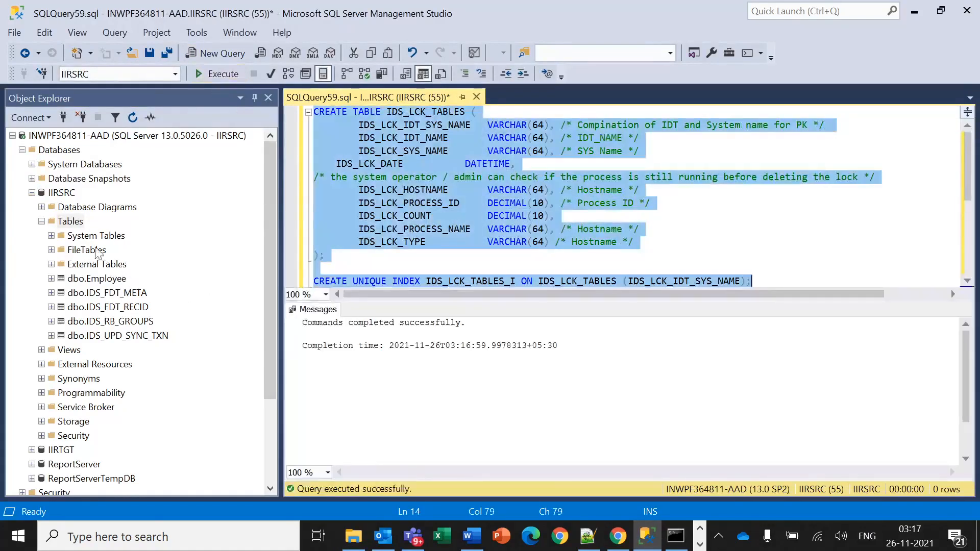
Refresh IIRSRC's Tables and confirm IDS_LCK_TABLES is listed.
click(76, 223)
right_click(79, 222)
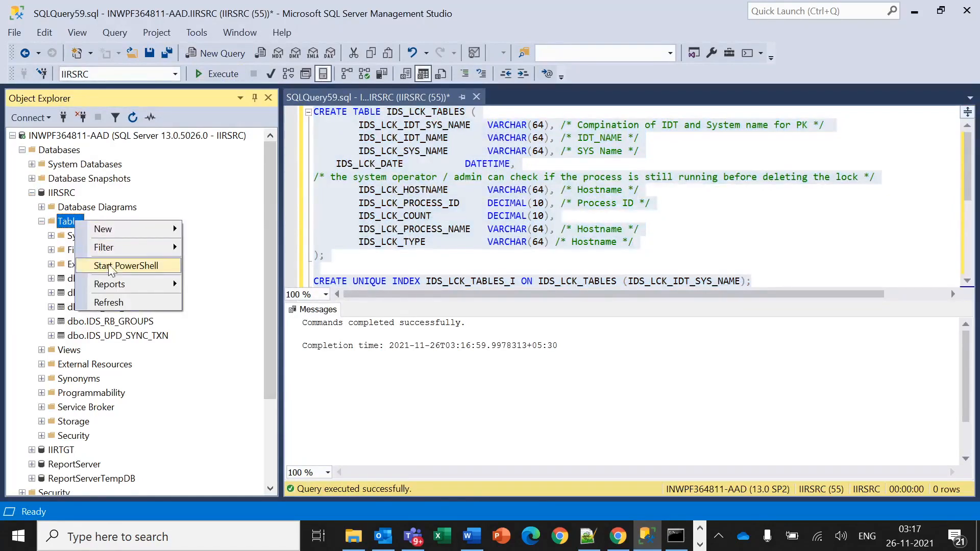
click(125, 302)
click(147, 327)
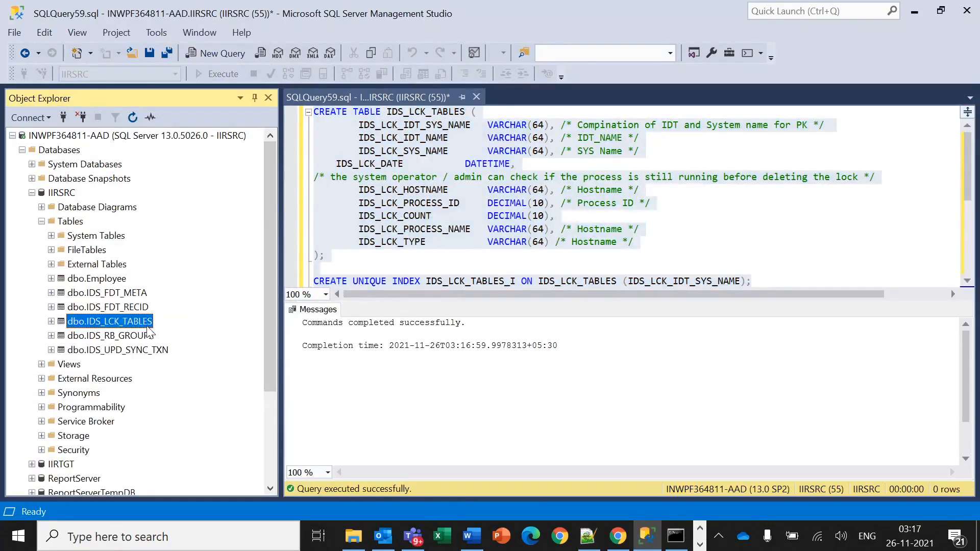
scroll(147, 330, down, 1)
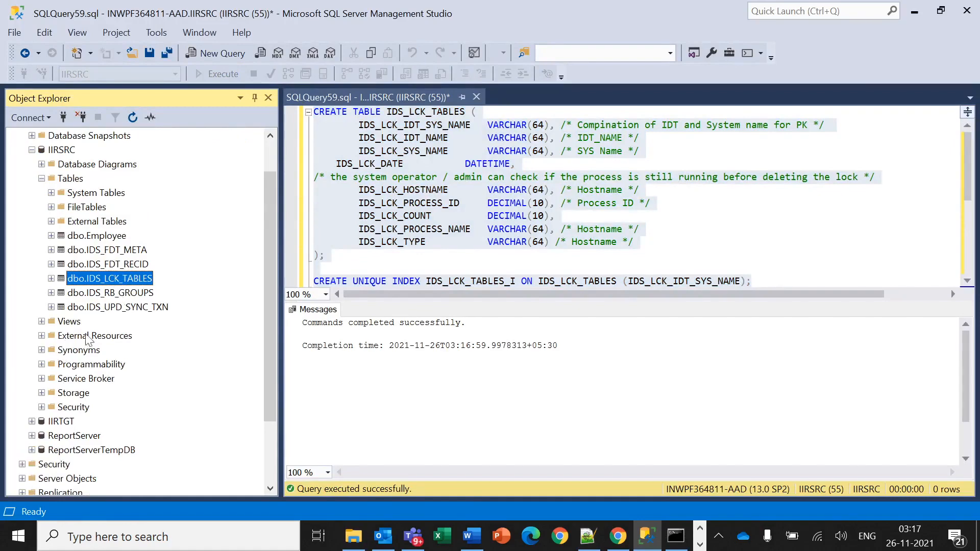
Expand the IIRTGT tables list, then minimize Management Studio.
click(32, 422)
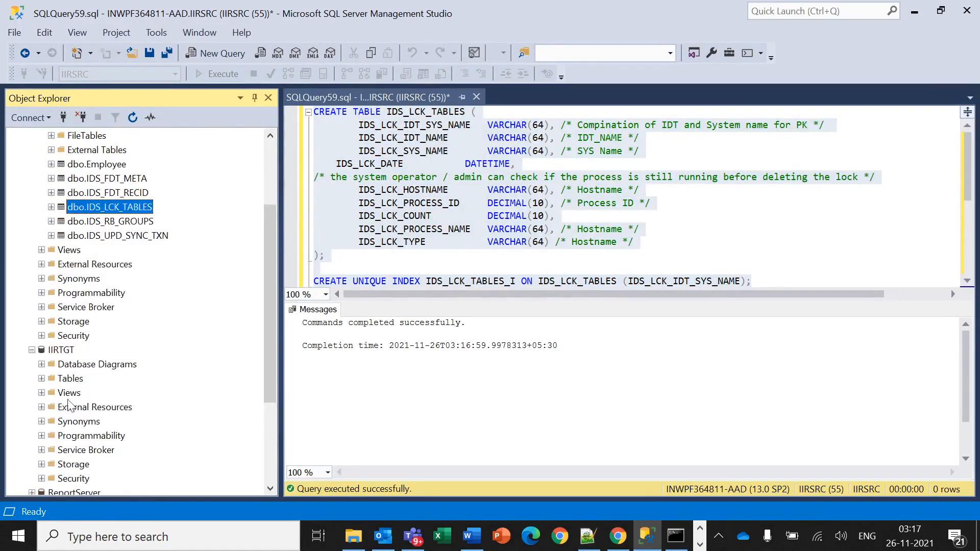
click(41, 379)
click(126, 338)
scroll(176, 337, up, 6)
scroll(186, 301, up, 1)
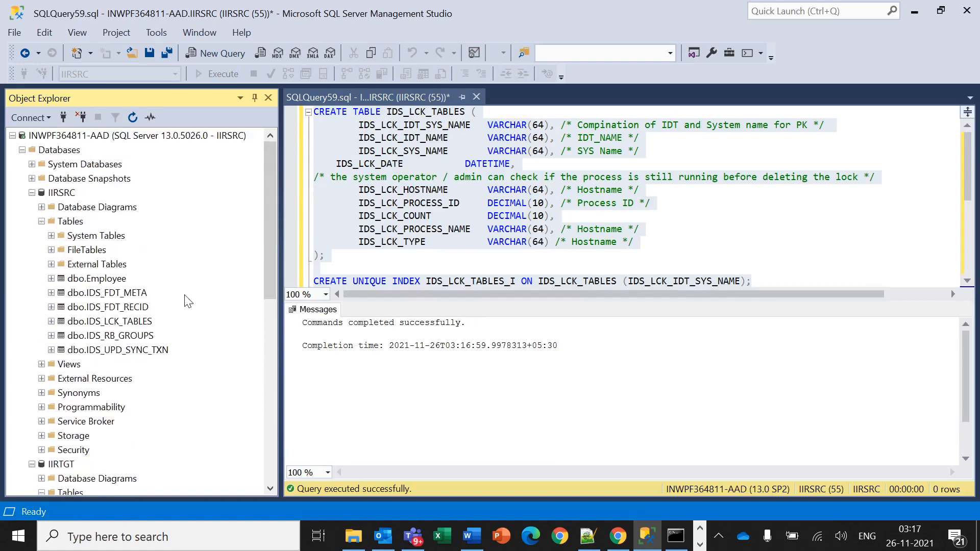
click(923, 13)
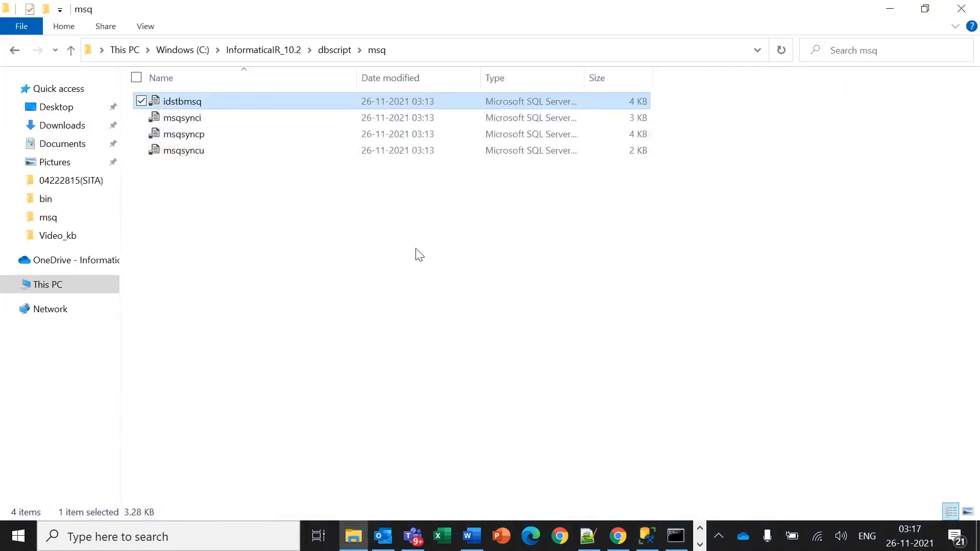
Navigate to the old C:\InformaticaIR\pr\default folder.
click(269, 51)
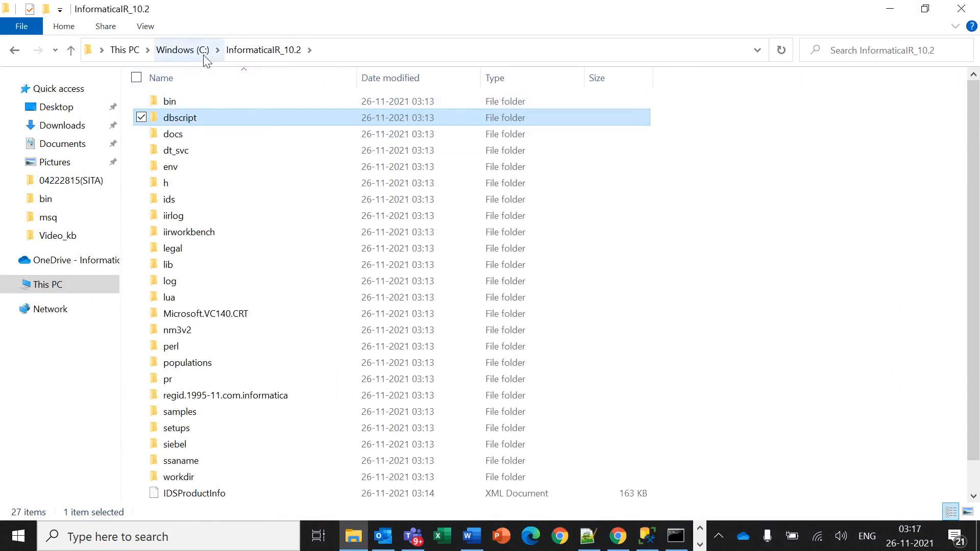
click(181, 50)
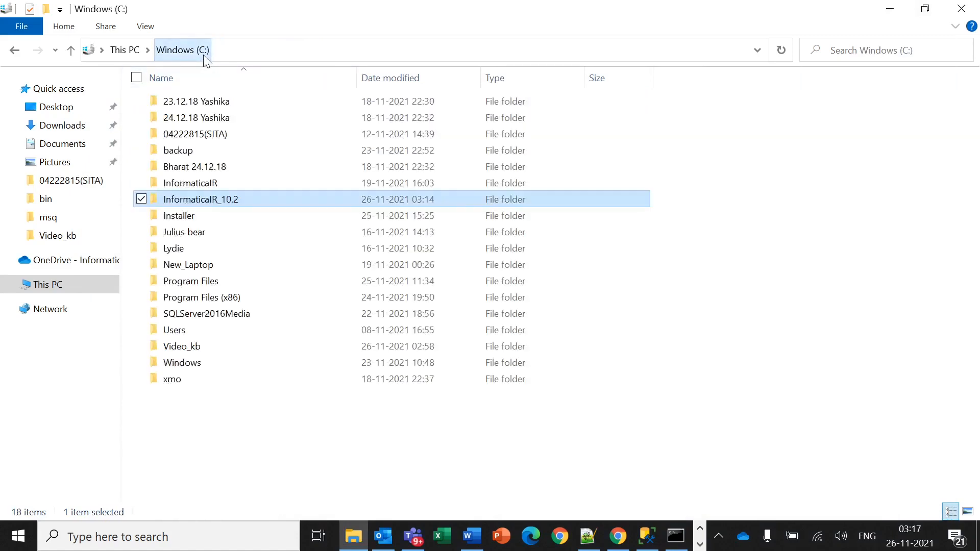
double_click(235, 187)
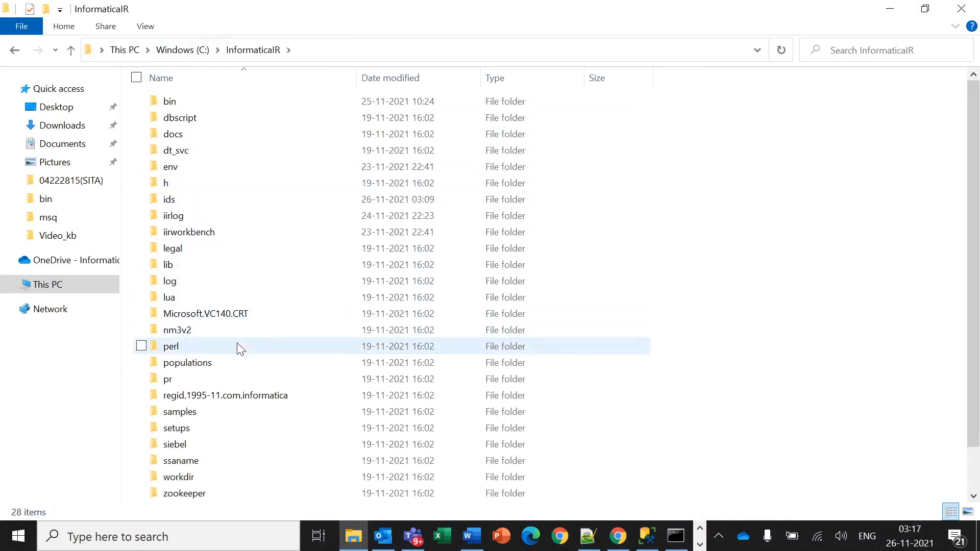
double_click(218, 379)
click(217, 109)
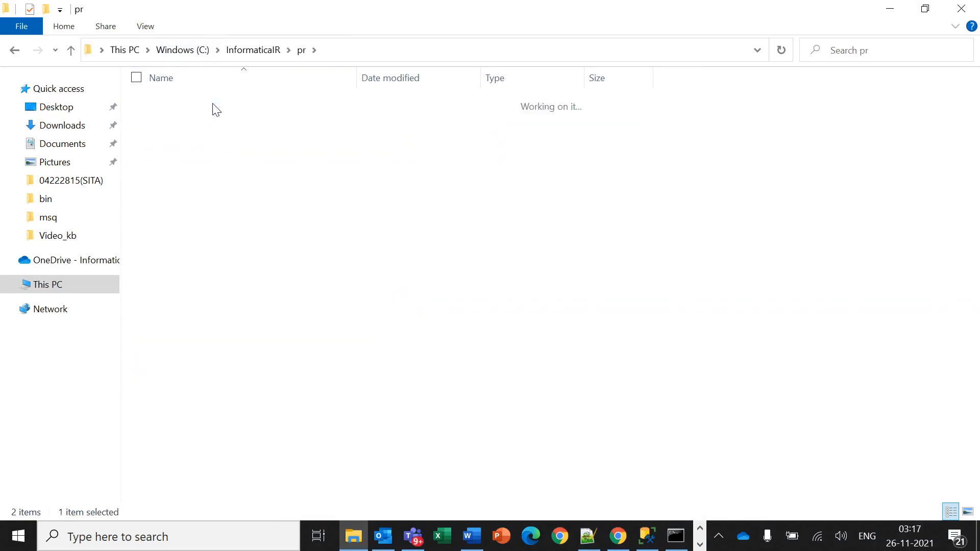
double_click(216, 109)
Scroll through the 71 .ysp files, then go back up to C:\InformaticaIR.
scroll(306, 210, down, 5)
scroll(312, 292, up, 5)
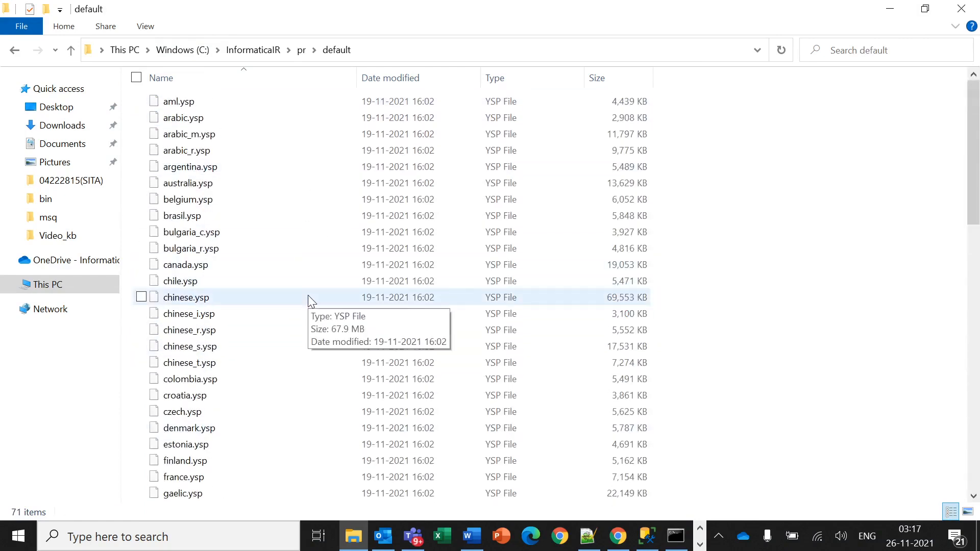
scroll(333, 306, down, 5)
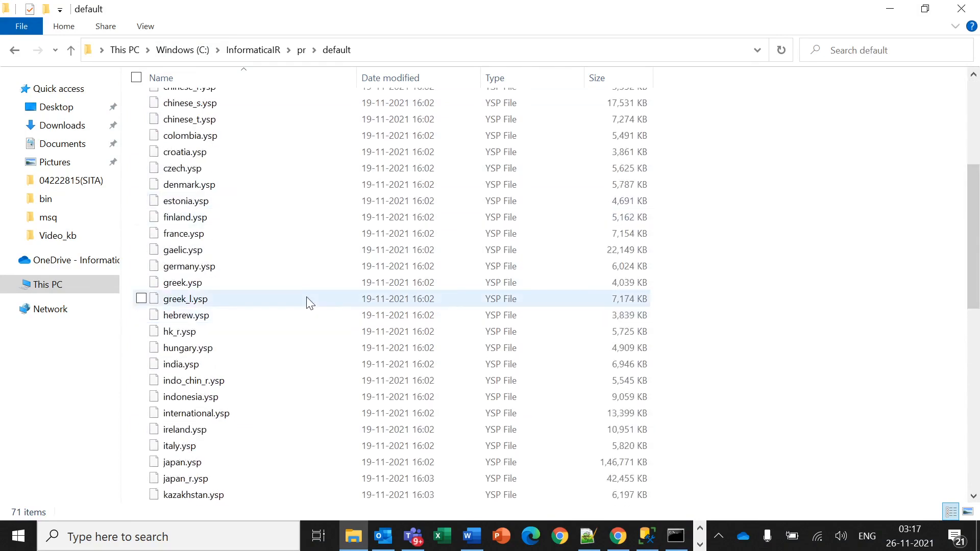
scroll(308, 301, up, 5)
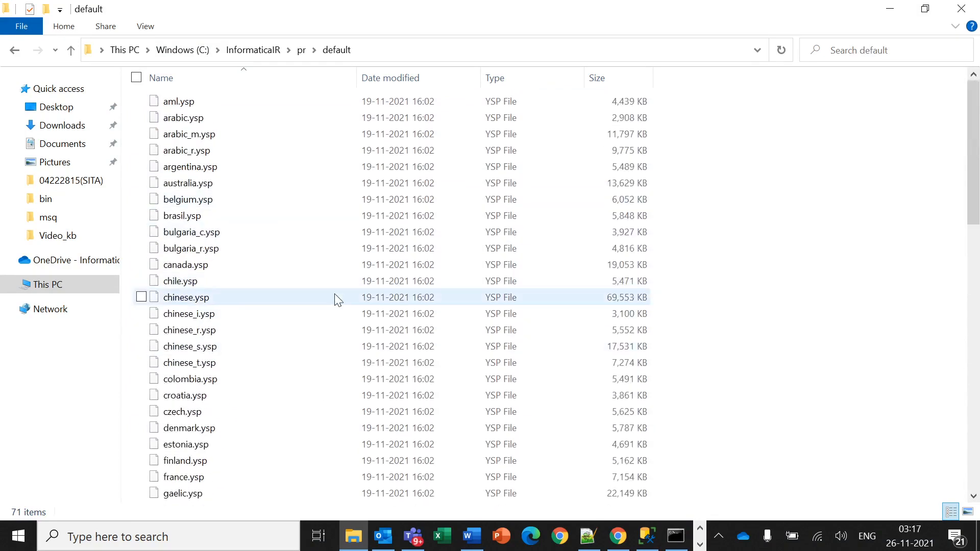
scroll(336, 300, down, 4)
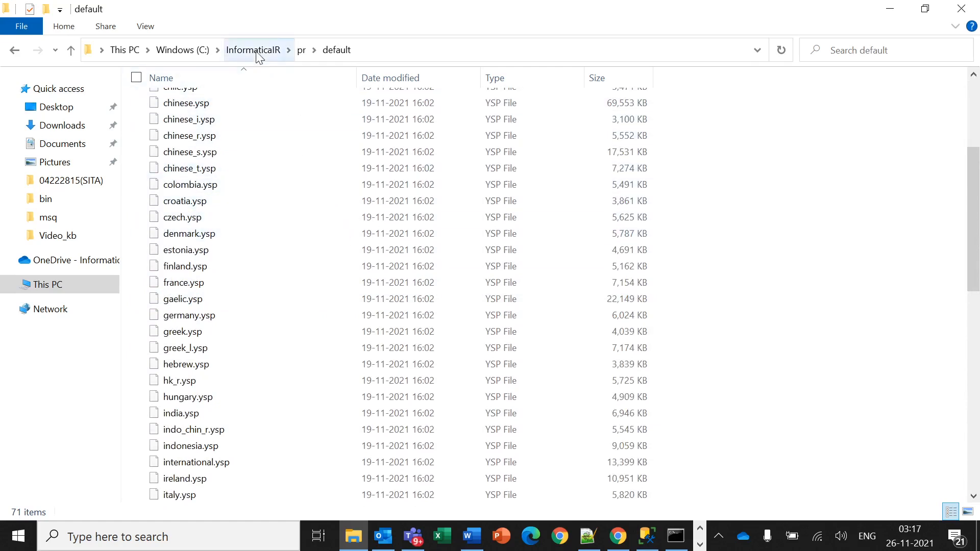
scroll(274, 247, up, 4)
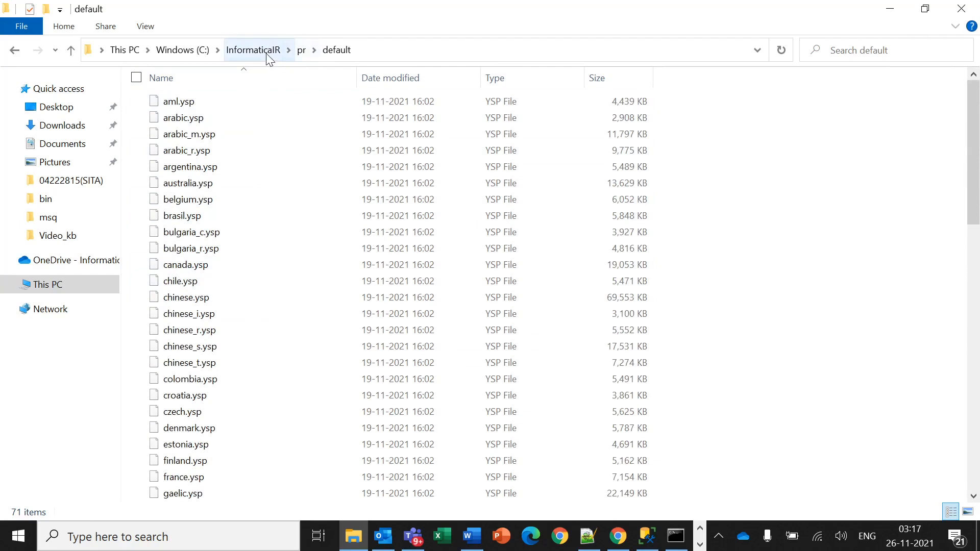
click(253, 50)
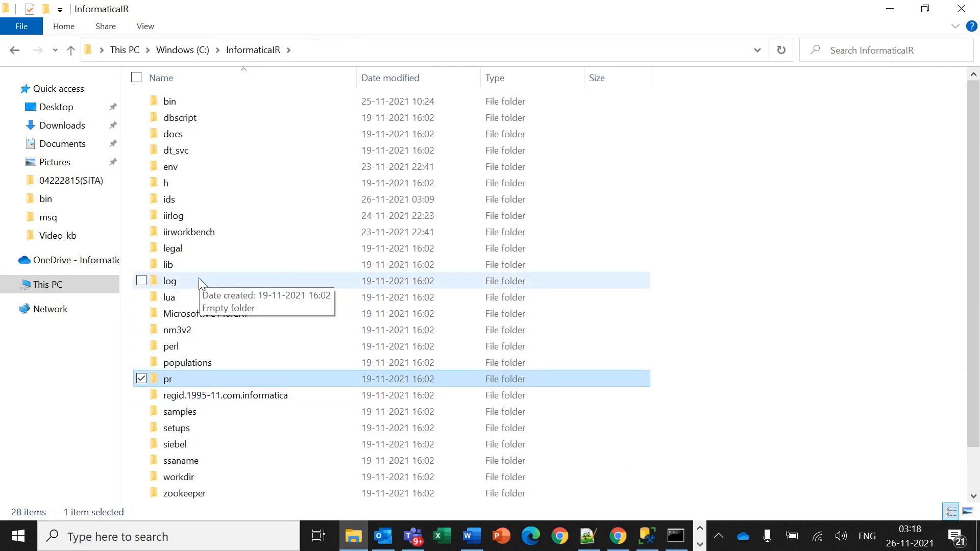
Copy Test.sdf from the old InformaticaIR ids folder.
double_click(200, 201)
click(271, 213)
key(Down)
key(Down)
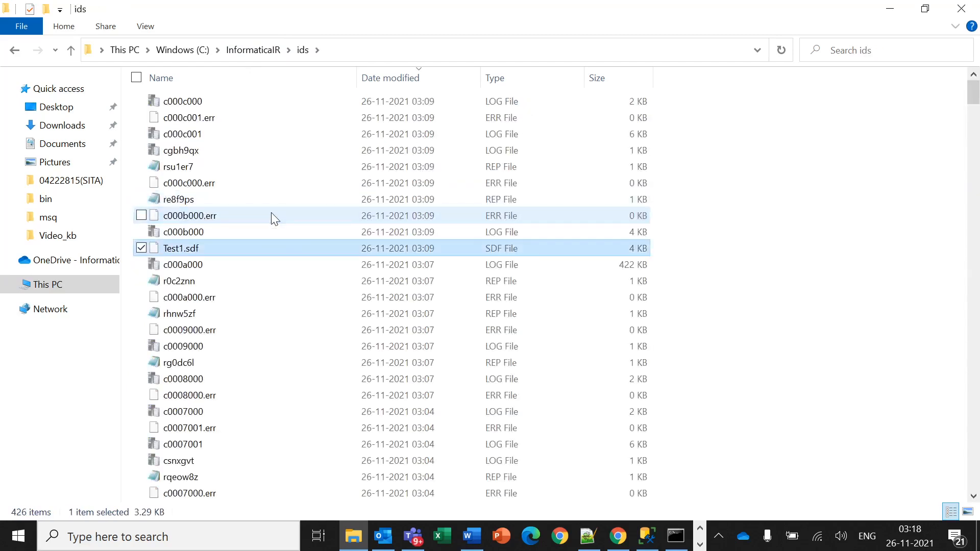
key(End)
key(Home)
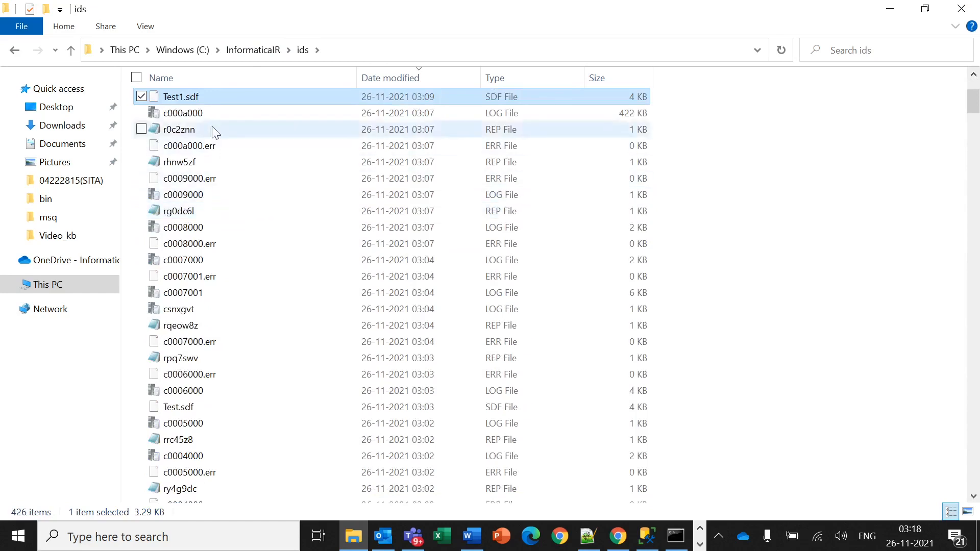
key(t)
key(End)
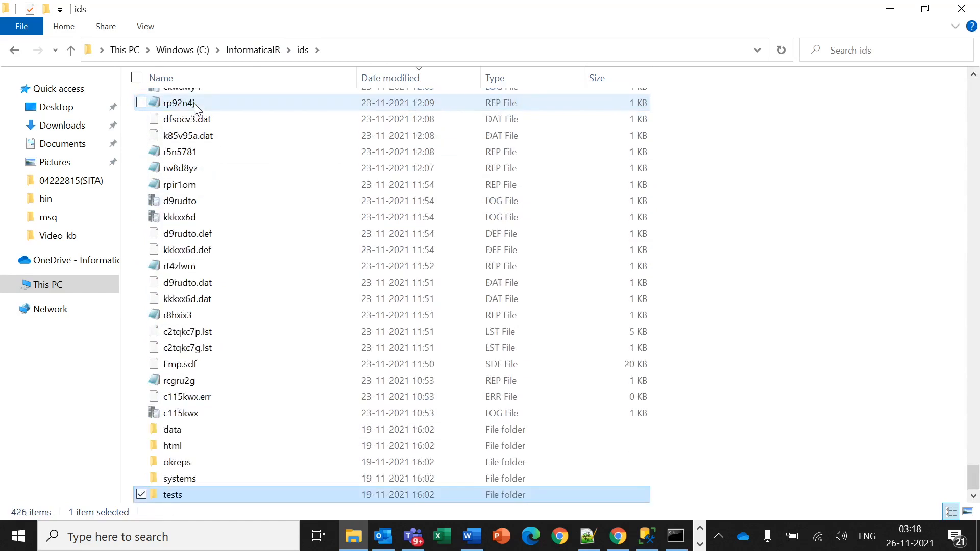
key(Home)
key(t)
key(End)
key(Home)
key(t)
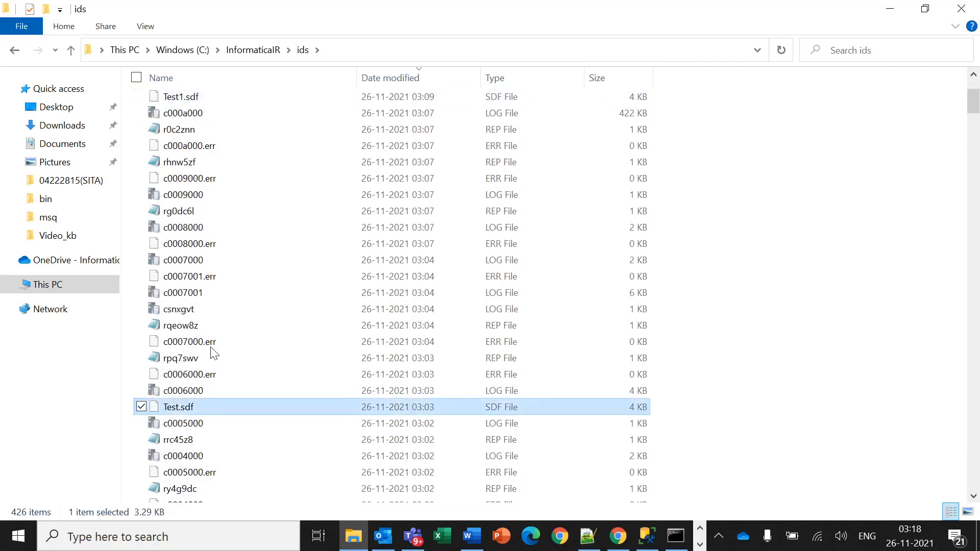
right_click(178, 413)
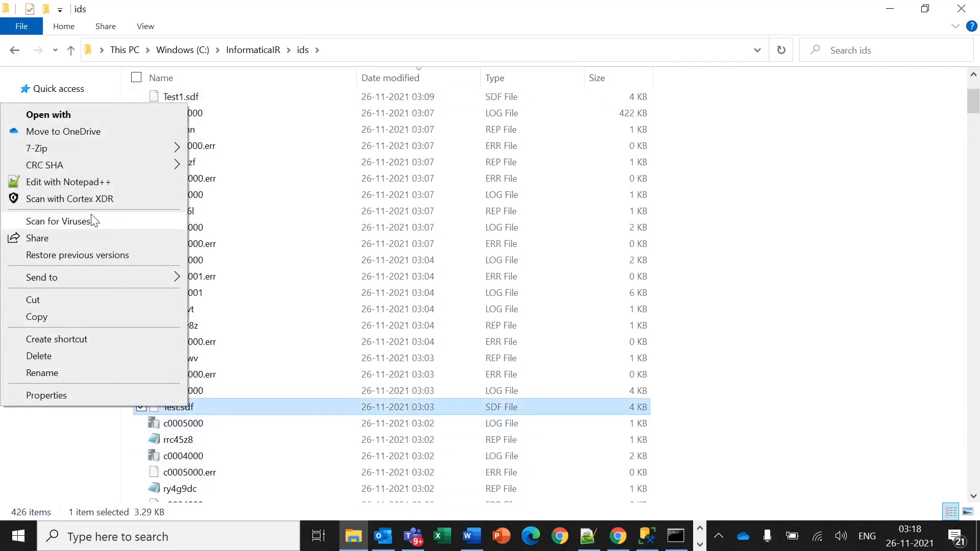
click(82, 316)
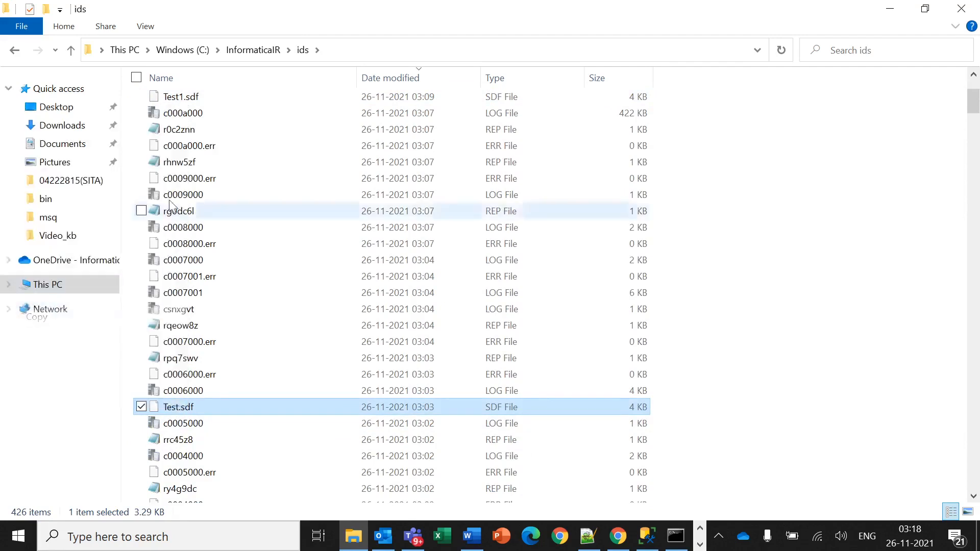
Paste Test.sdf into C:\InformaticaIR_10.2\ids.
click(201, 55)
double_click(199, 201)
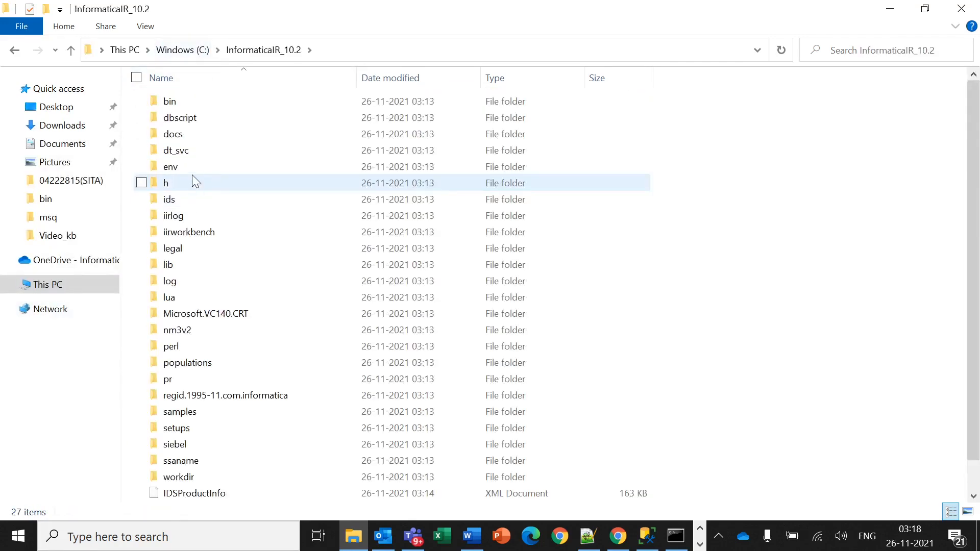
double_click(197, 200)
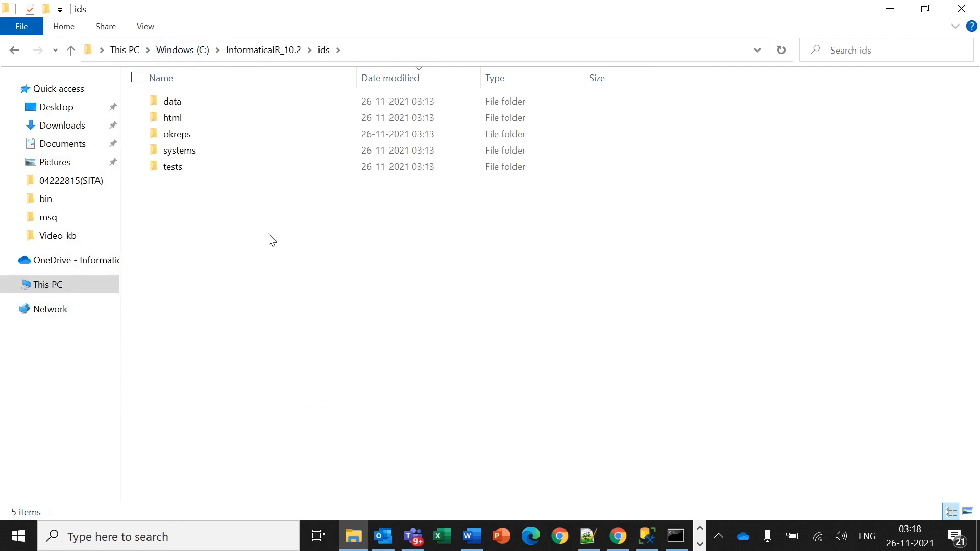
key(ctrl+v)
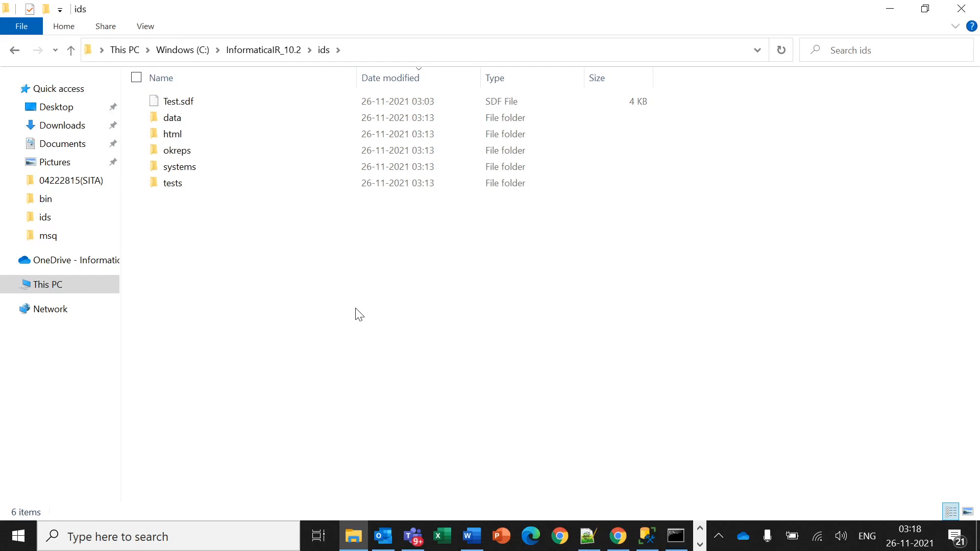
click(294, 54)
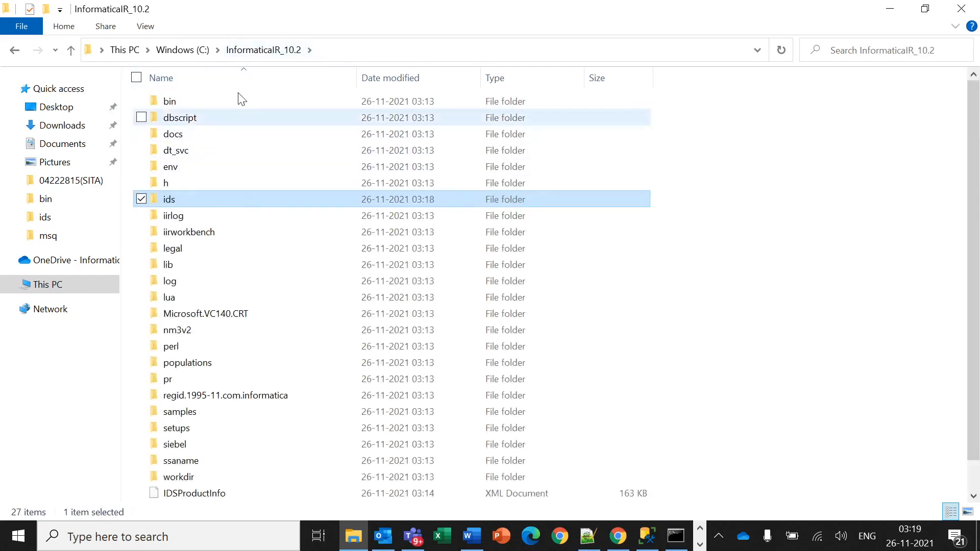
Open the old C:\InformaticaIR\bin\odbc.ini and select its SQLDBTGT and SQLDBSRC DSN sections.
click(204, 51)
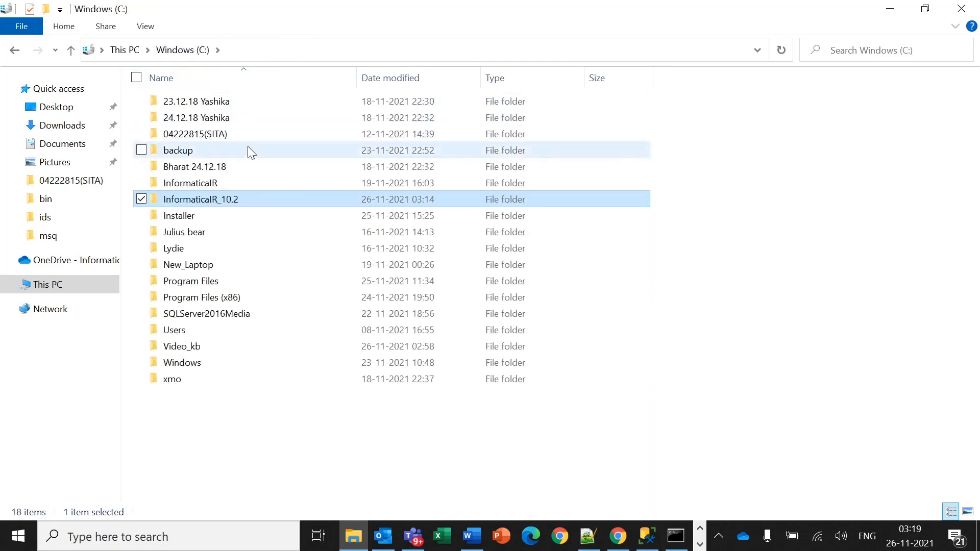
double_click(251, 186)
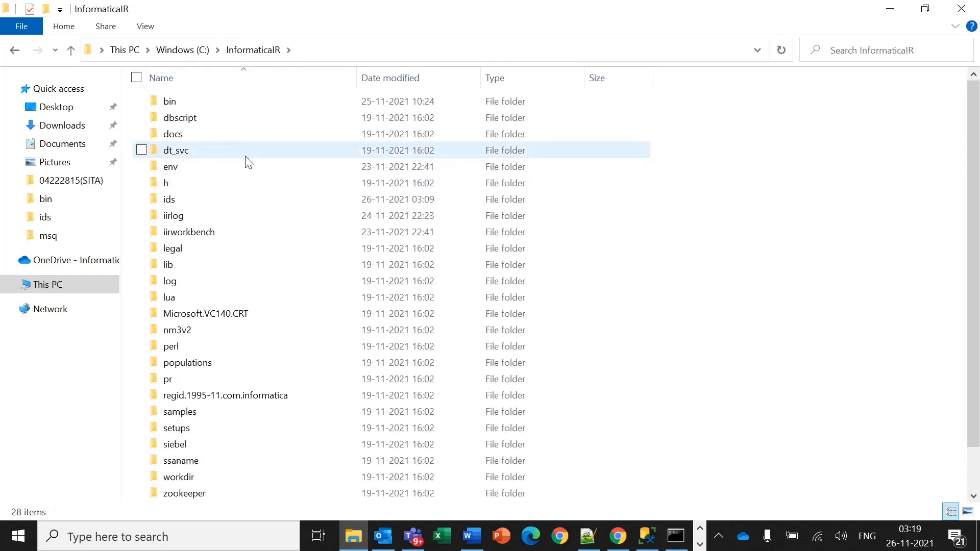
double_click(231, 105)
click(255, 133)
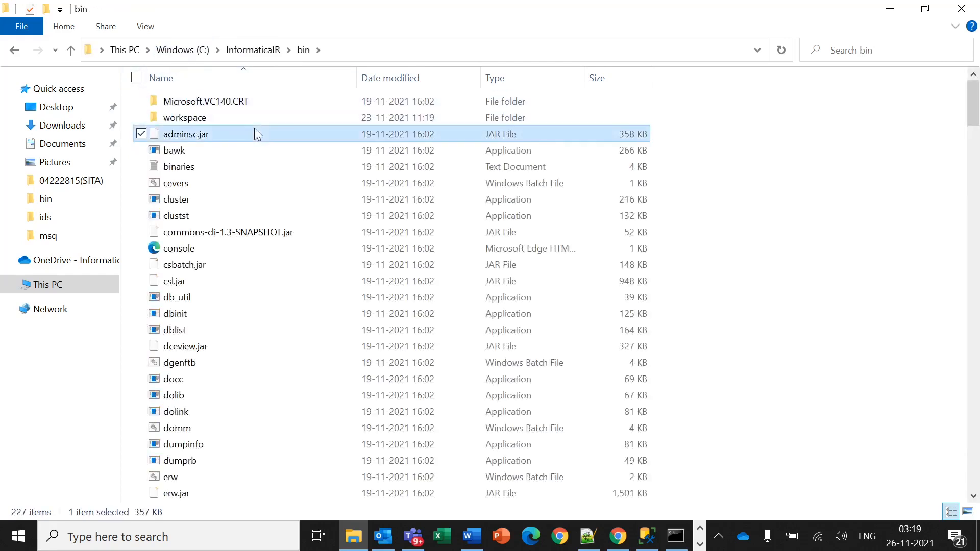
text(odbc)
double_click(219, 97)
click(791, 78)
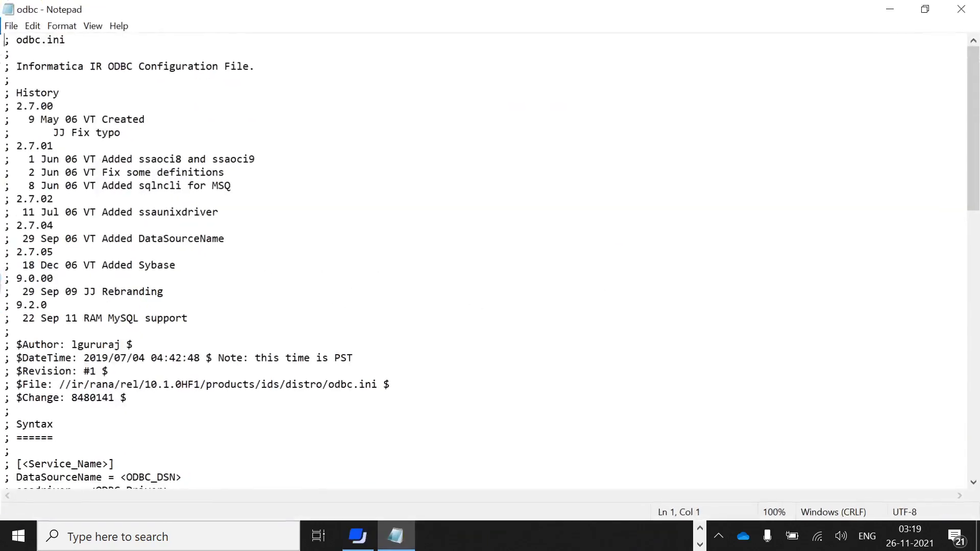
scroll(485, 260, down, 5)
scroll(485, 260, up, 5)
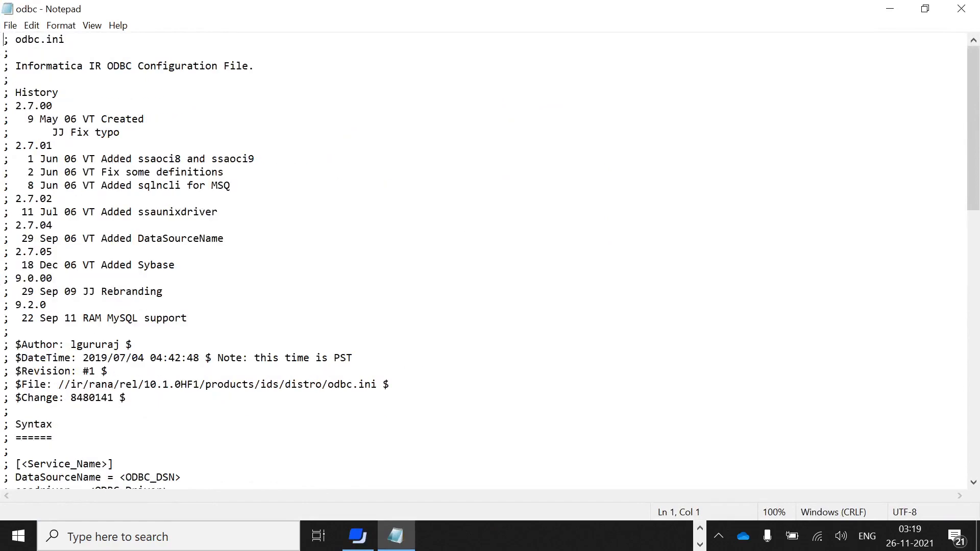
scroll(485, 260, down, 20)
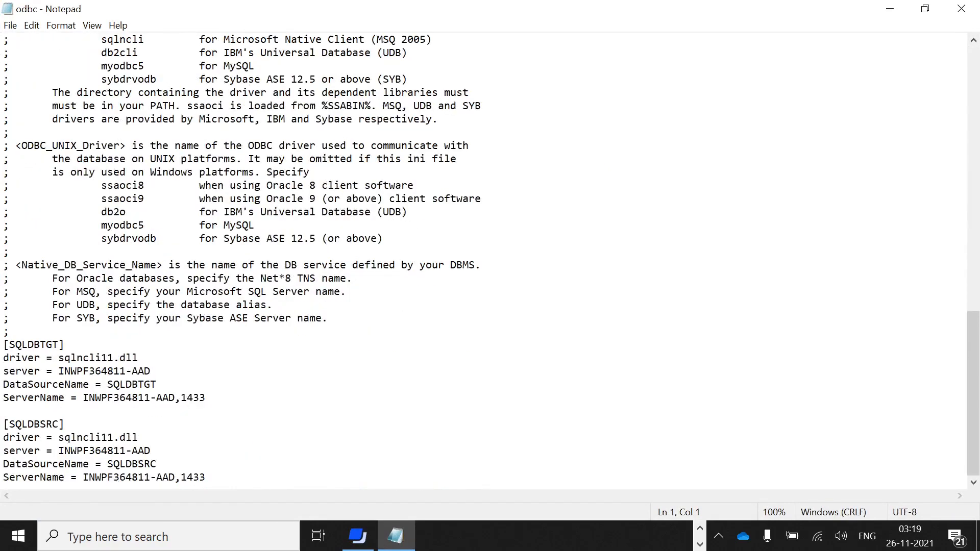
drag(205, 477, 3, 344)
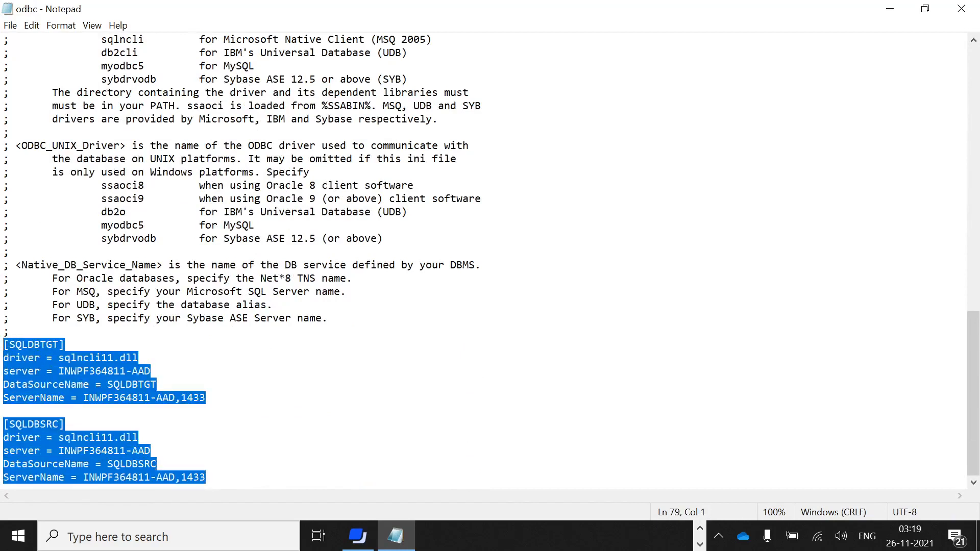
Close the old odbc.ini and browse to the C:\InformaticaIR_10.2\bin folder.
click(963, 15)
click(196, 51)
double_click(240, 199)
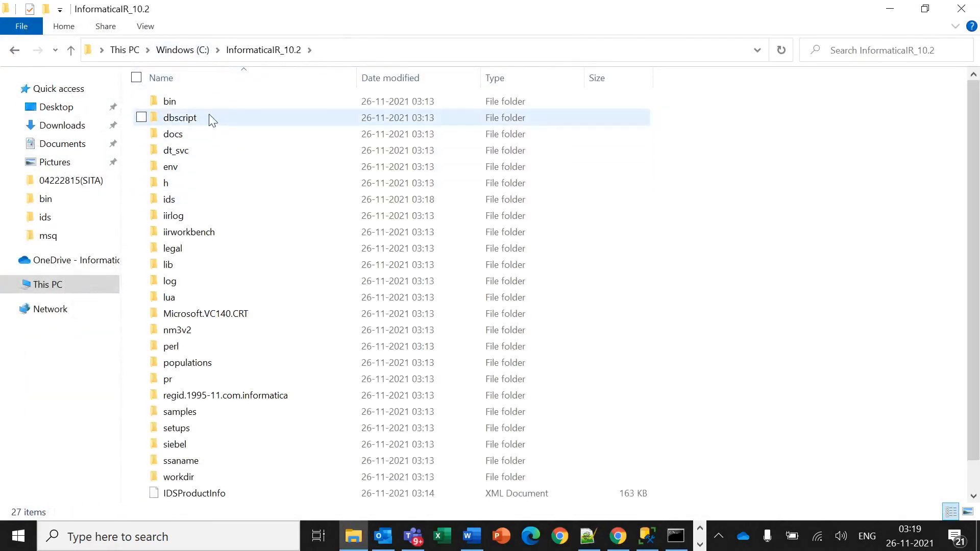
double_click(205, 104)
click(230, 133)
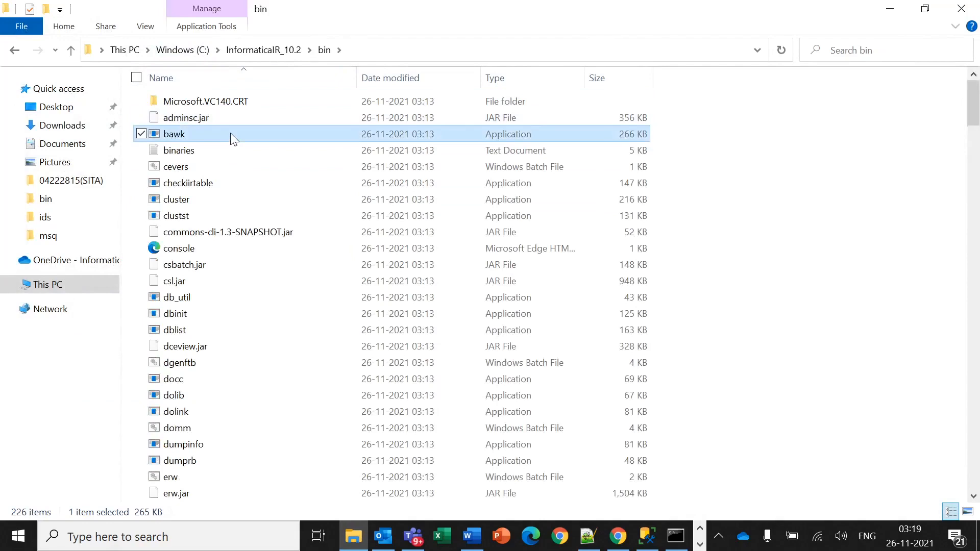
Paste the SQLDBTGT and SQLDBSRC sections over the last DSN block of the 10.2 odbc.ini and save.
key(o)
double_click(263, 95)
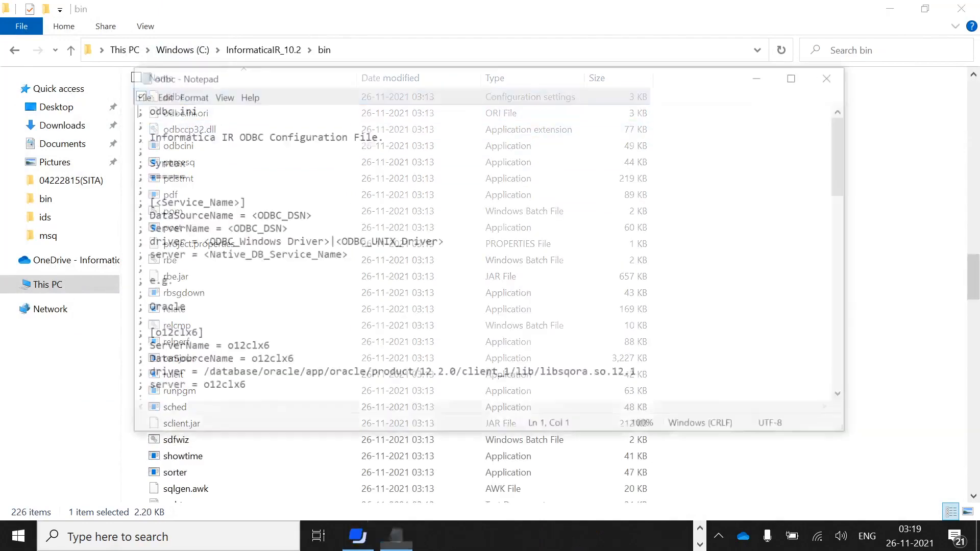
click(797, 77)
scroll(797, 82, down, 12)
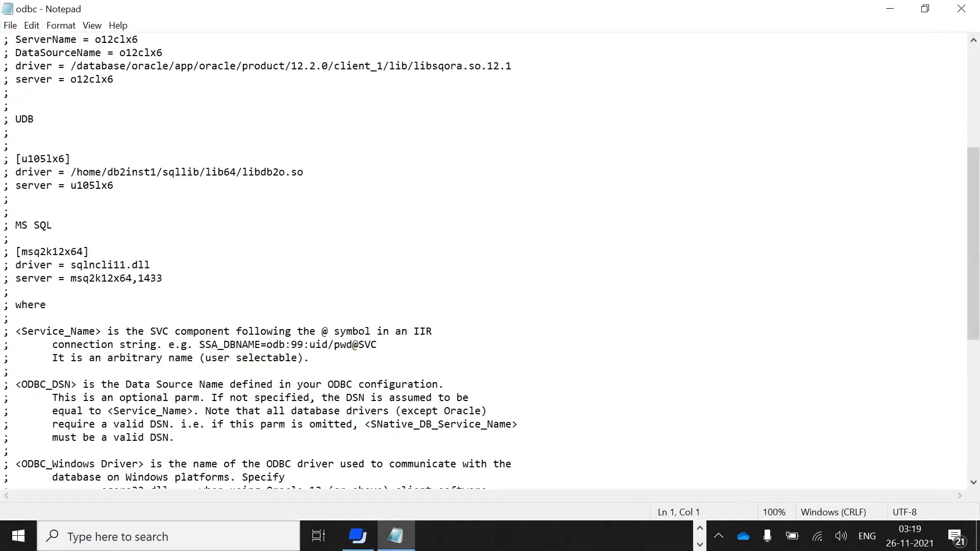
drag(132, 464, 3, 411)
text([SQLDBTGT] driver = sqlncli11.dll server = INWPF364811-AAD DataSourceName = SQLDBTGT ServerName = INWPF364811-AAD,1433  [SQLDBSRC] driver = sqlncli11.dll server = INWPF364811-AAD DataSourceName = SQLDBSRC ServerName = INWPF364811-AAD,1433)
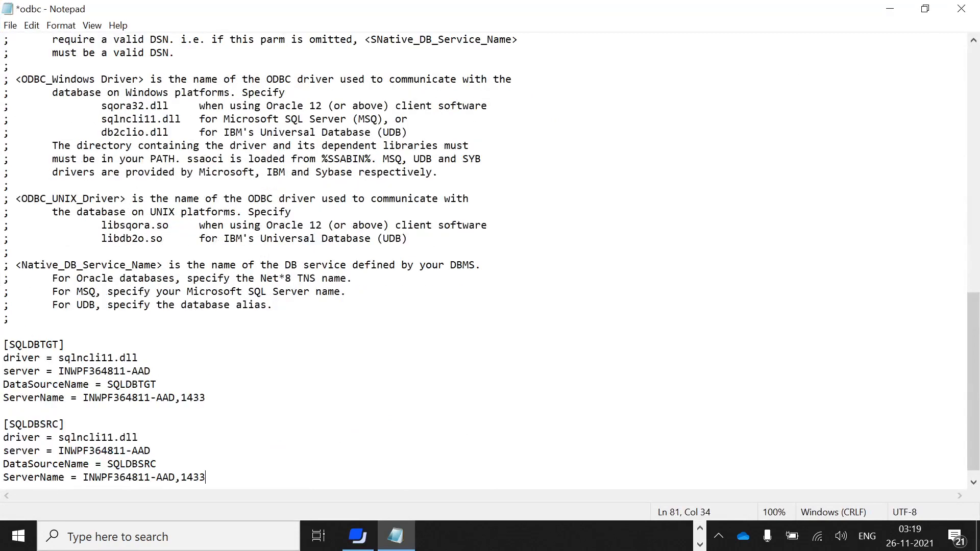
key(ctrl+s)
Close the saved odbc.ini and the old command prompt window.
click(961, 9)
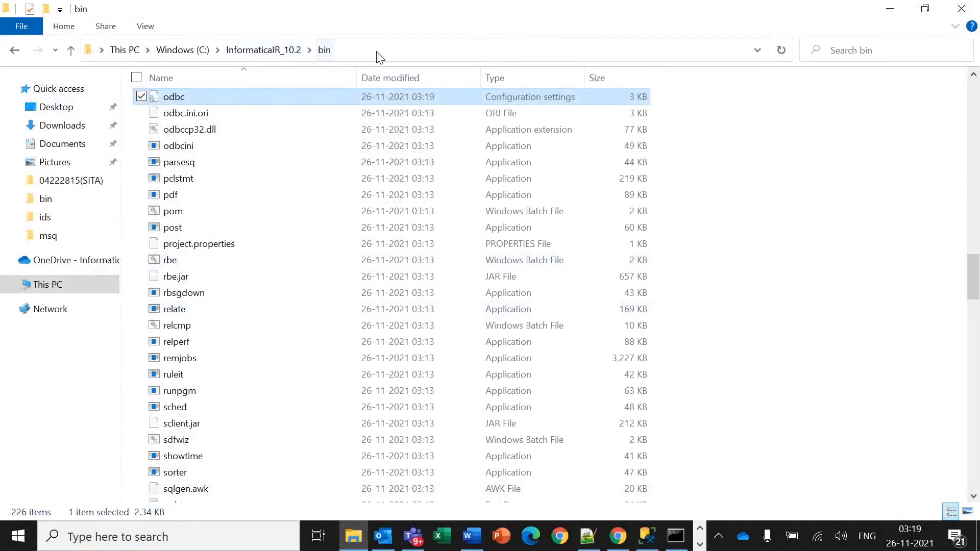
click(676, 536)
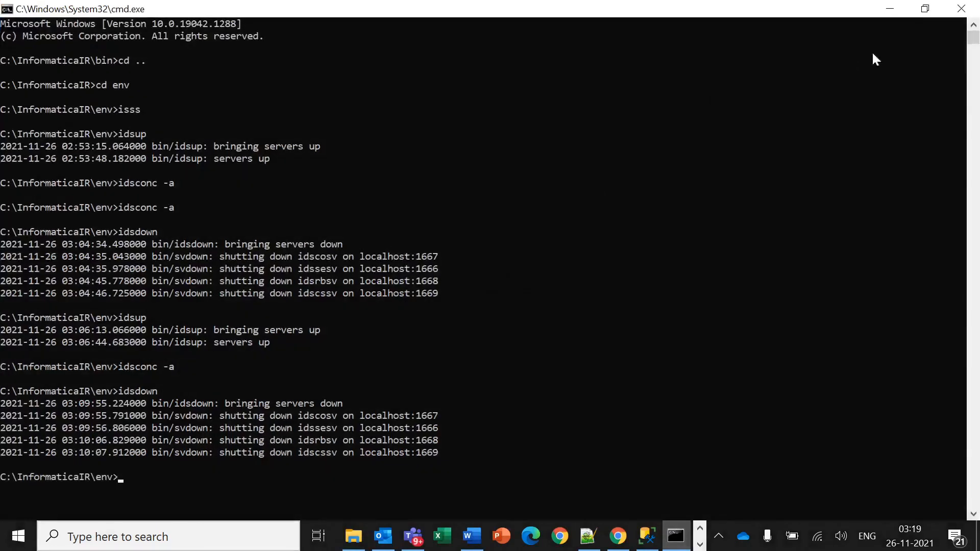
click(961, 9)
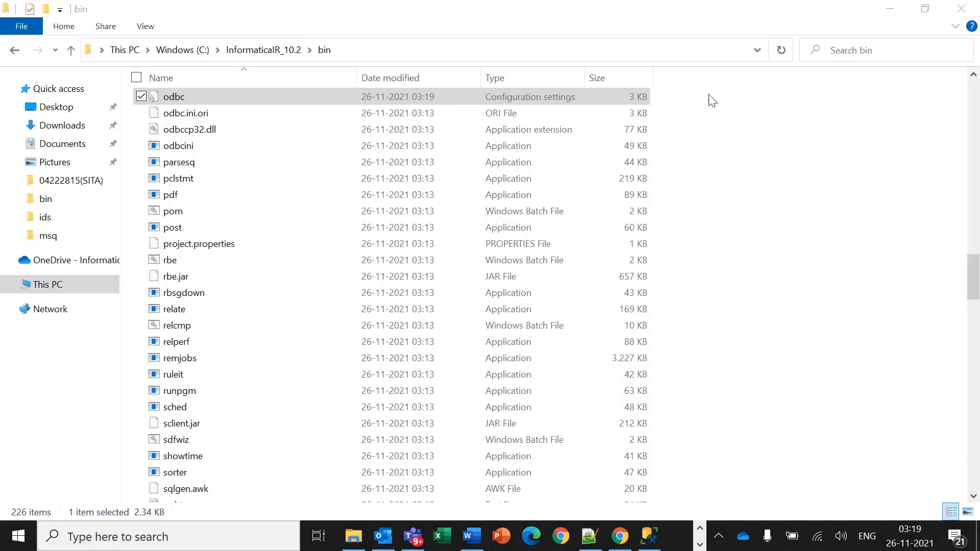
Open a command prompt in the 10.2 bin folder, move to the env folder and run isss.
click(478, 52)
text(cmd)
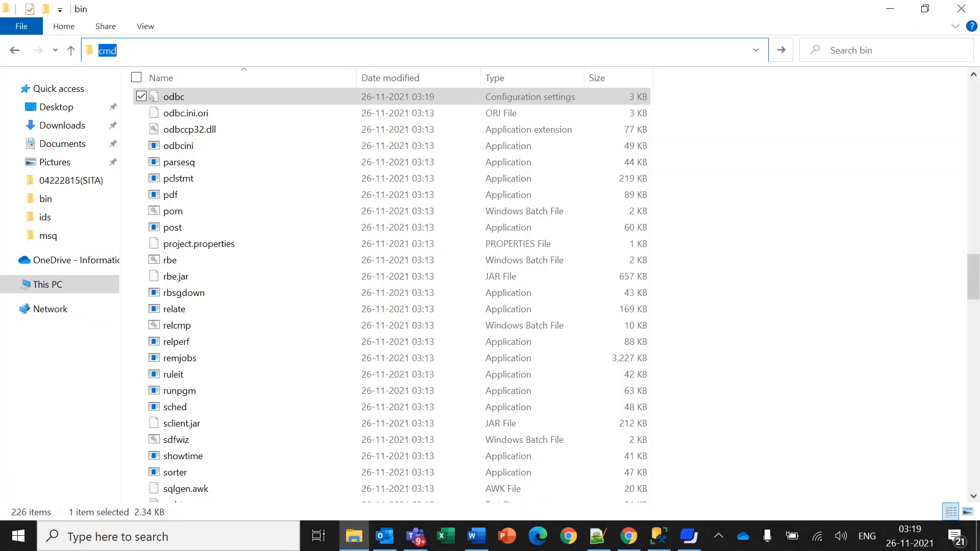
key(Return)
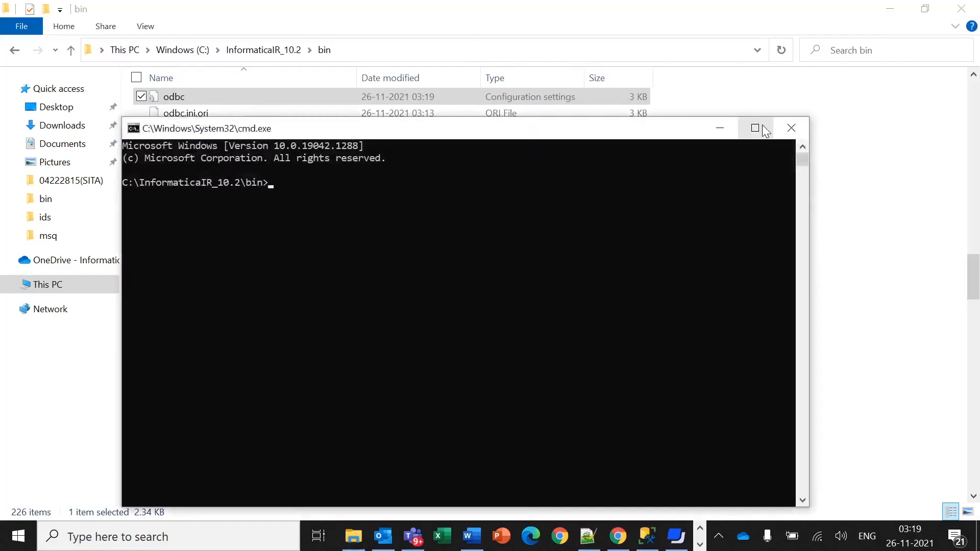
click(751, 130)
text(cd ..)
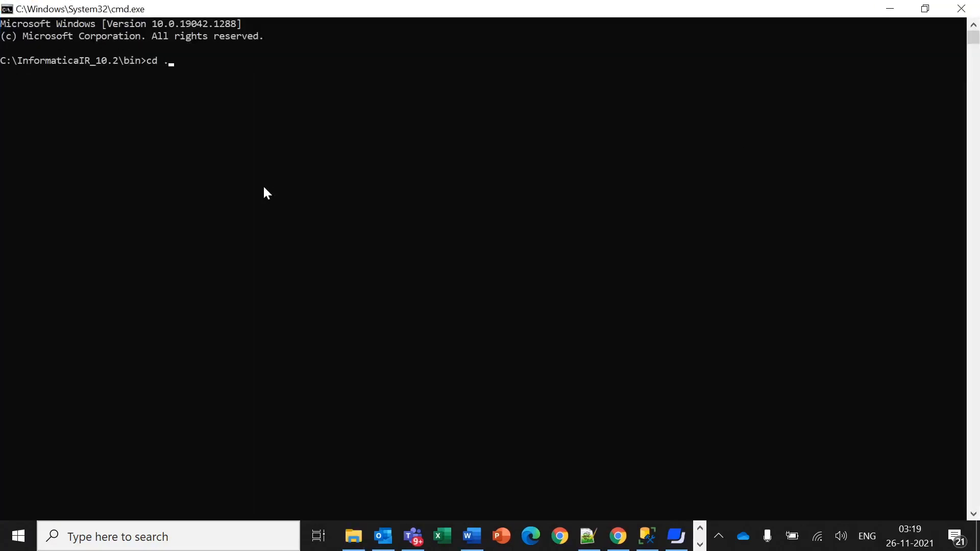
key(Return)
text(cd env)
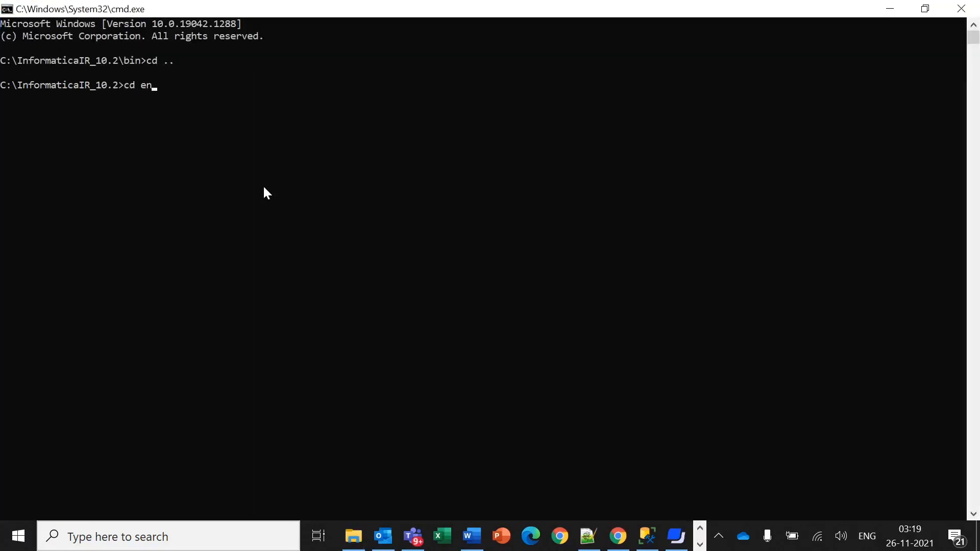
key(Return)
text(isss)
key(Return)
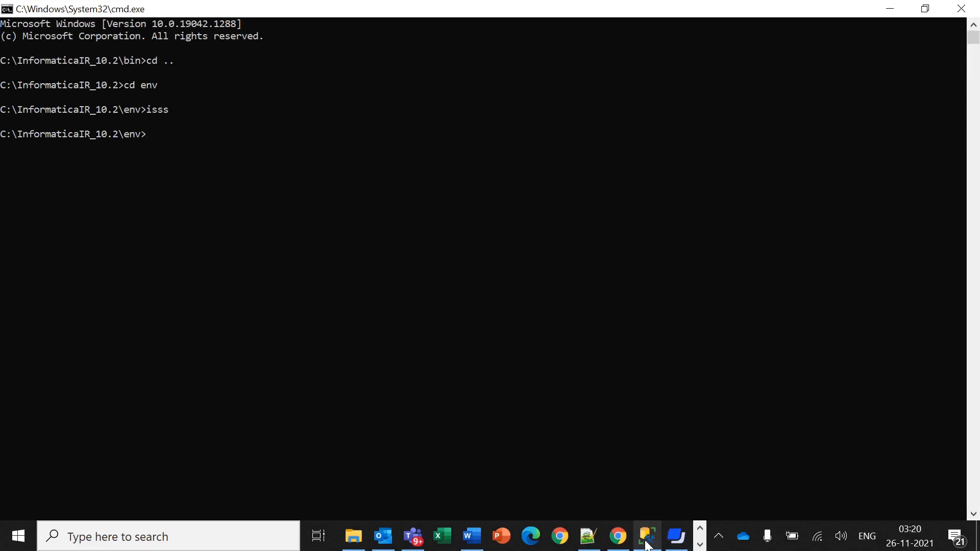
Copy the SQLDBTGT dblist command from Notepad++'s new 2 document and paste it at the prompt.
mouse_move(592, 547)
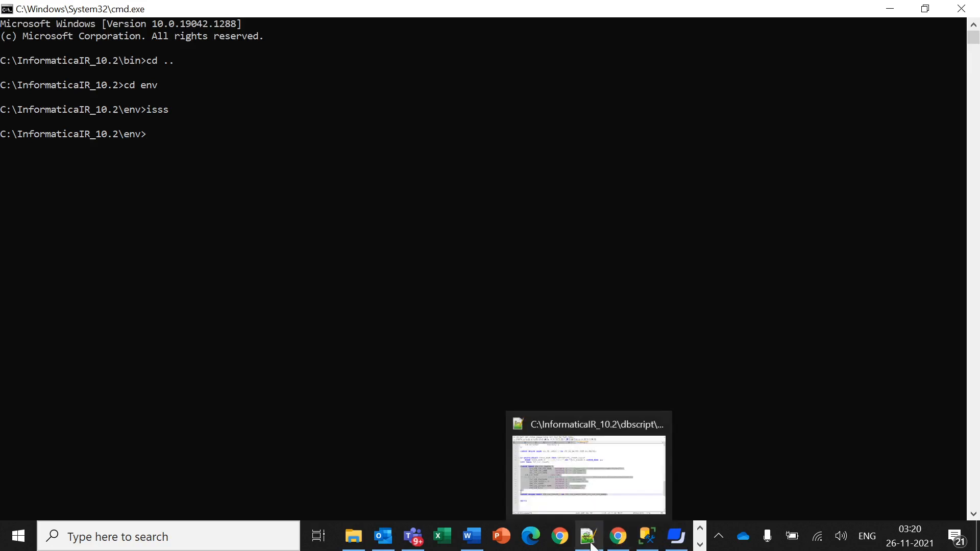
click(587, 472)
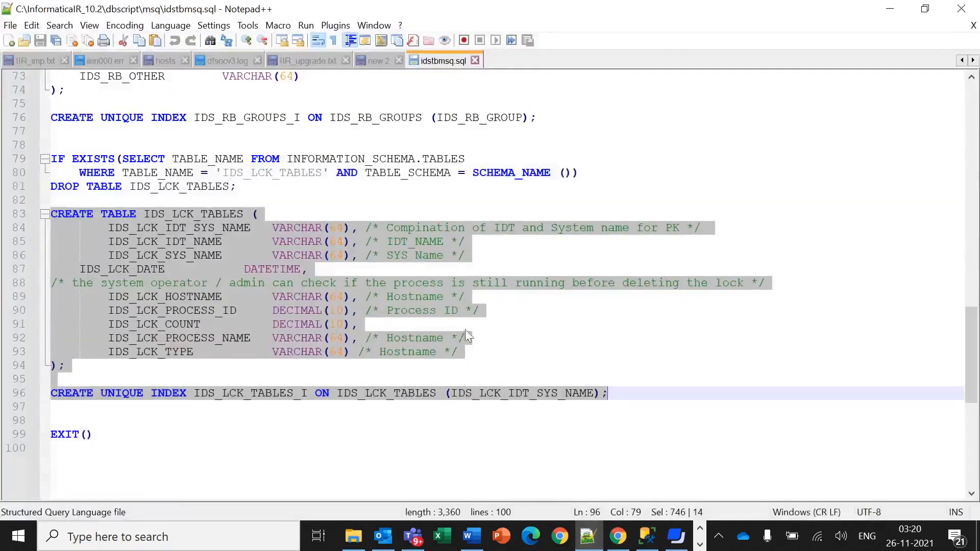
click(377, 60)
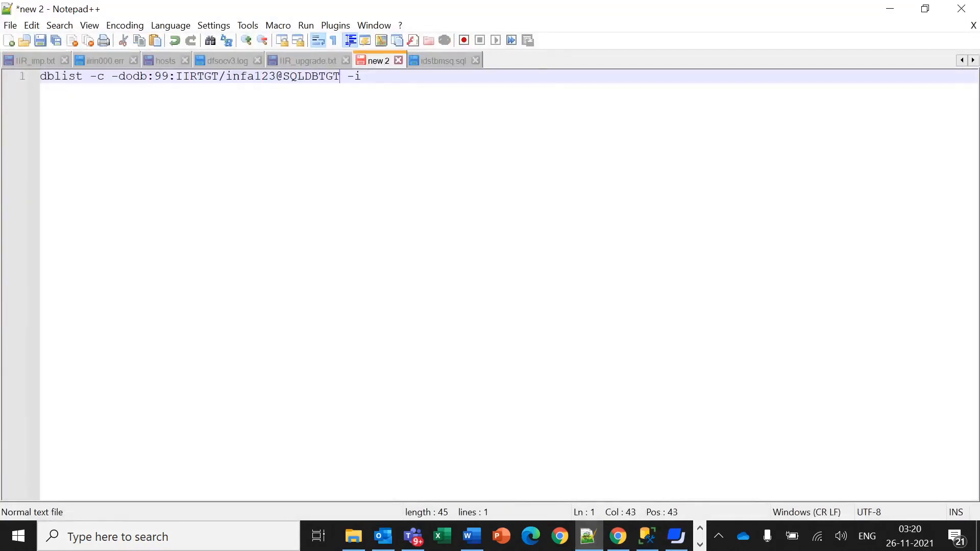
click(363, 76)
drag(362, 76, 34, 91)
key(ctrl+c)
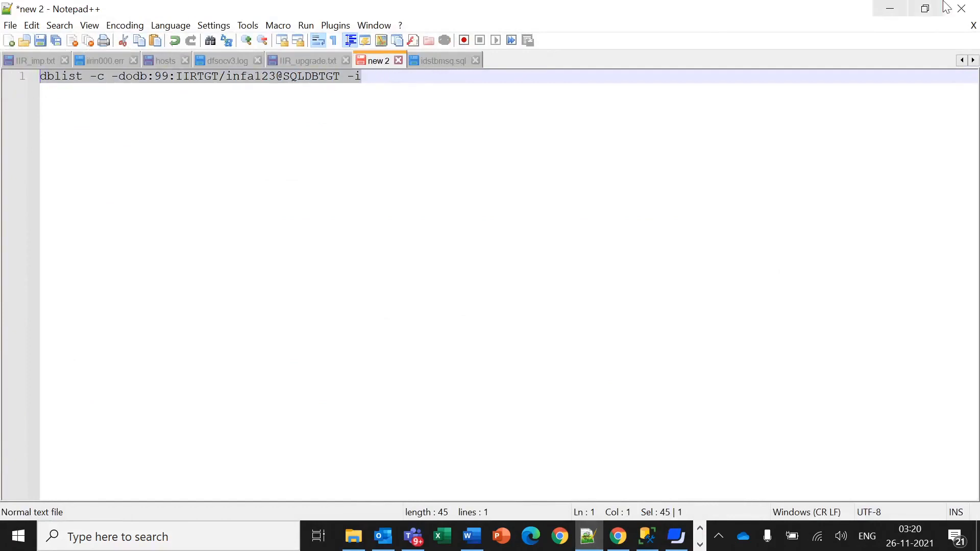
click(890, 11)
right_click(313, 155)
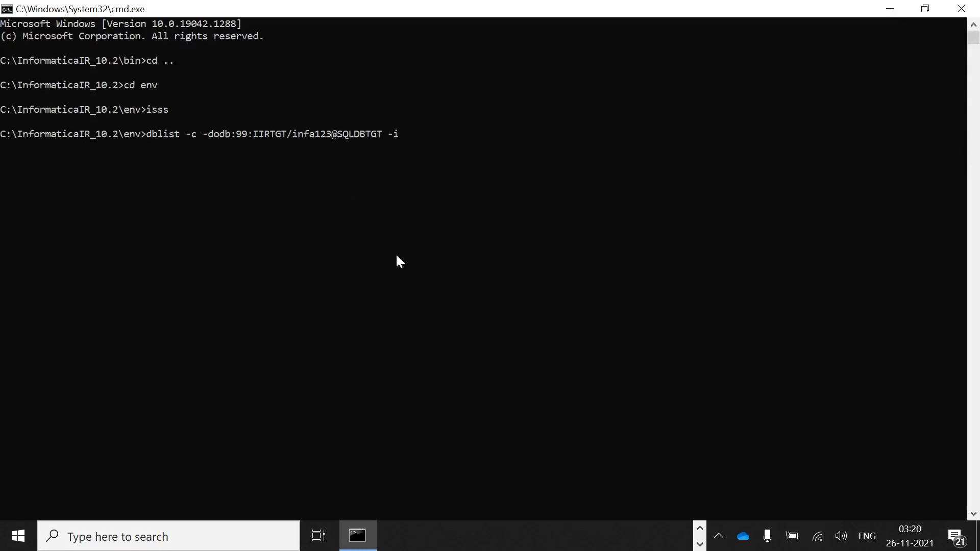
Run the dblist test to get Connection successful for SQLDBTGT, then start the servers with idsup.
key(Return)
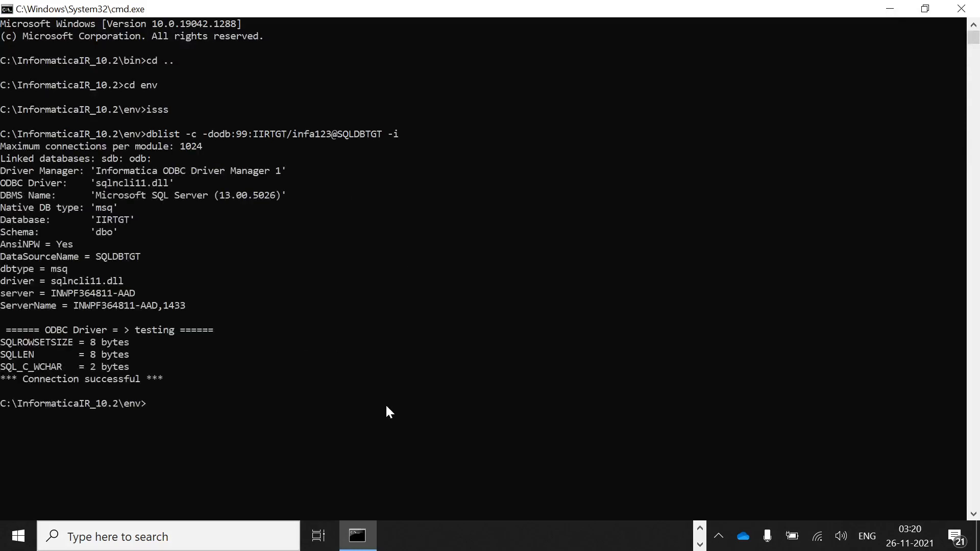
text(idsup)
key(Return)
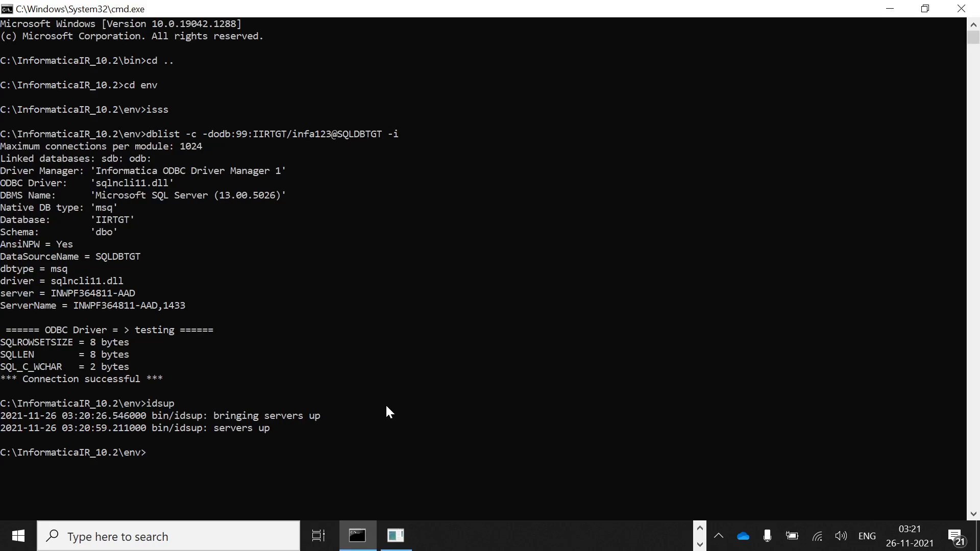
Launch idsconc -a, log in to service SQLDBTGT, create the IIRTGT rulebase, and start a new system.
text(idsconc -a)
key(Return)
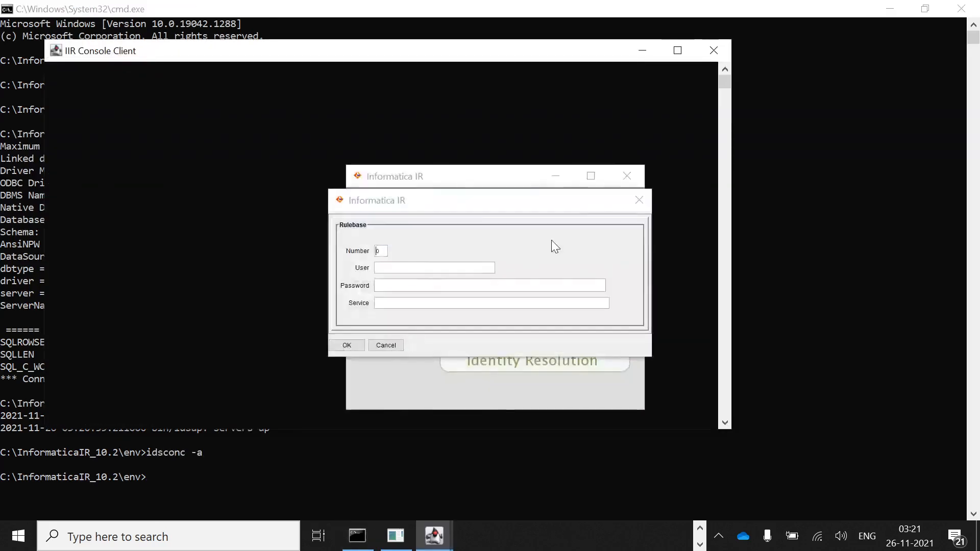
text(IIRTGT)
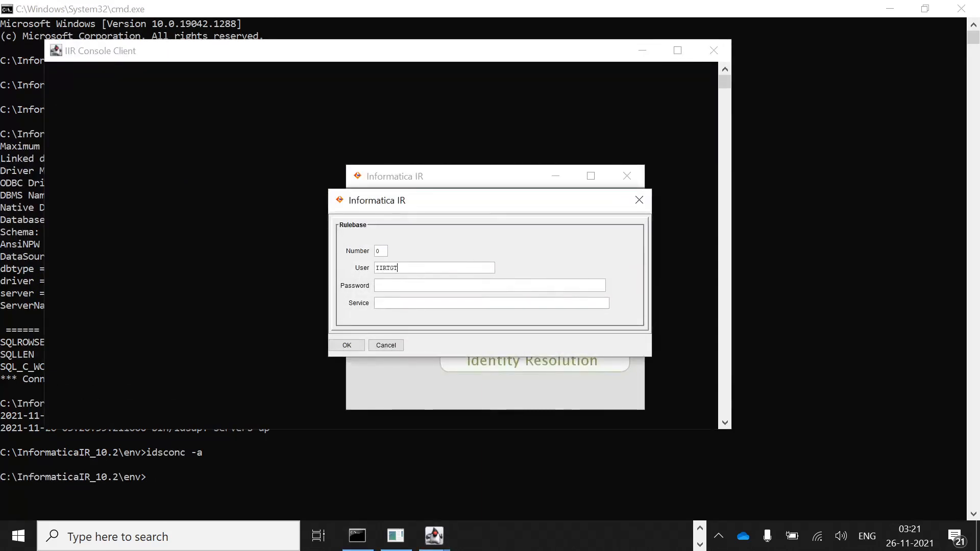
text(•••••••)
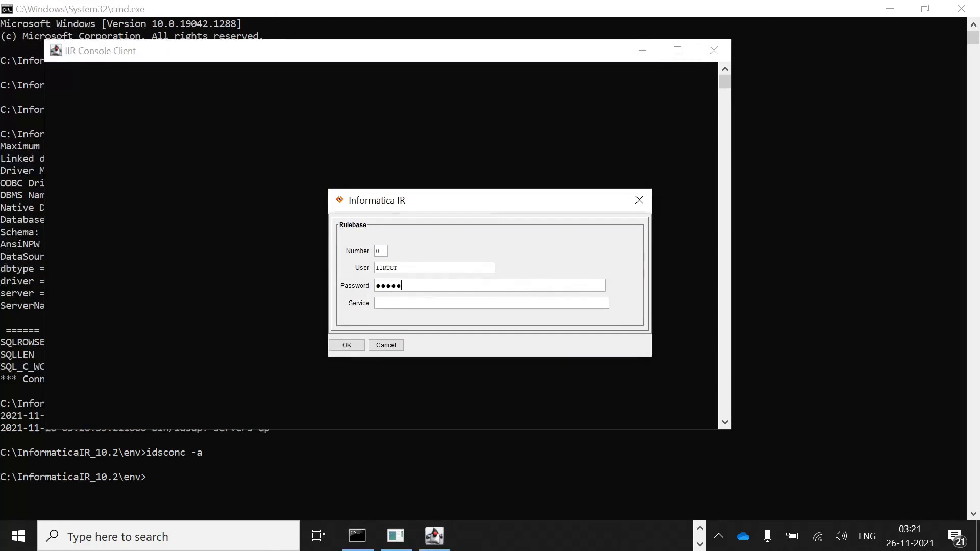
text(SQLDBTGT)
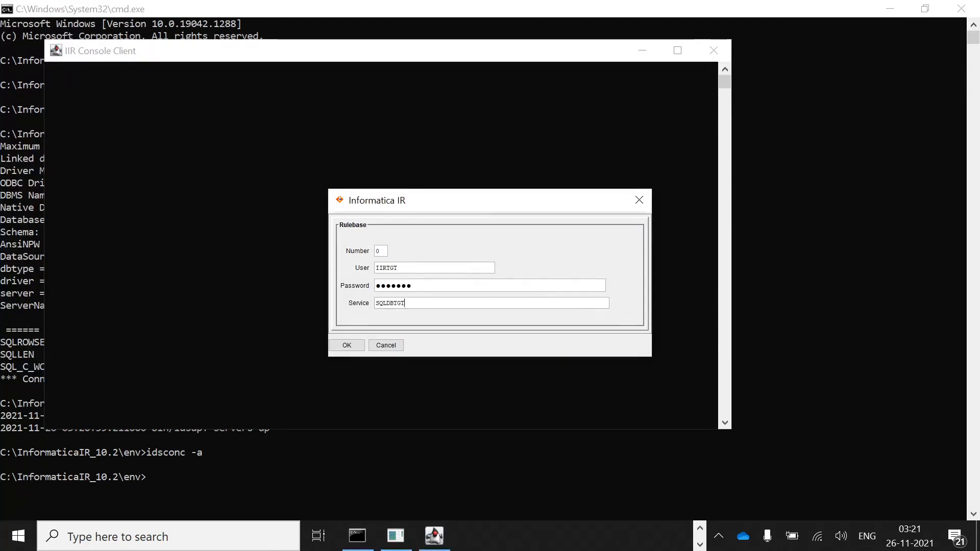
key(Return)
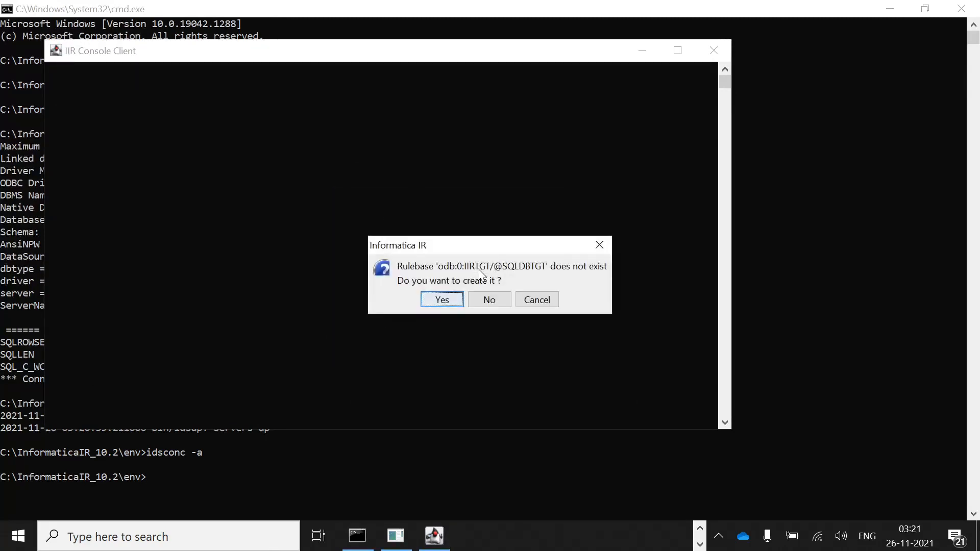
click(450, 299)
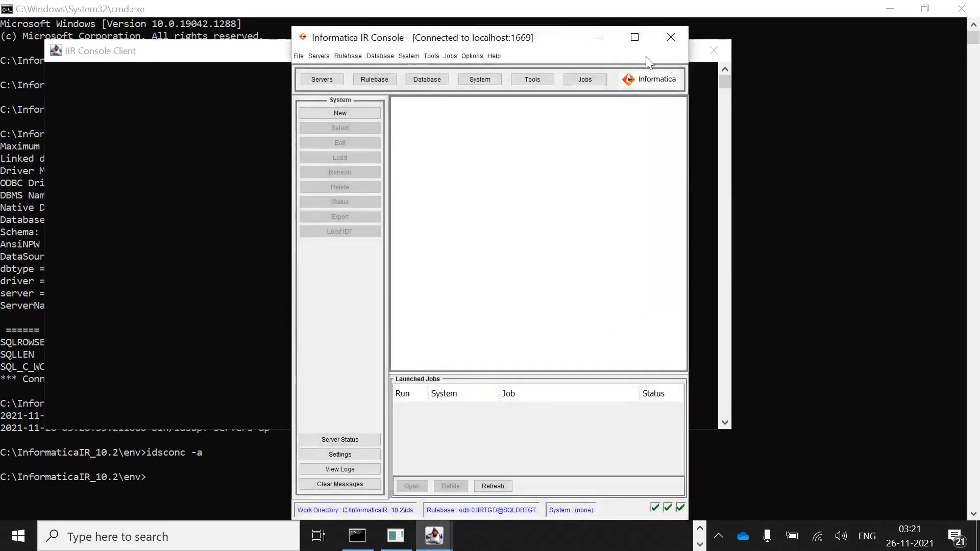
click(640, 40)
click(41, 84)
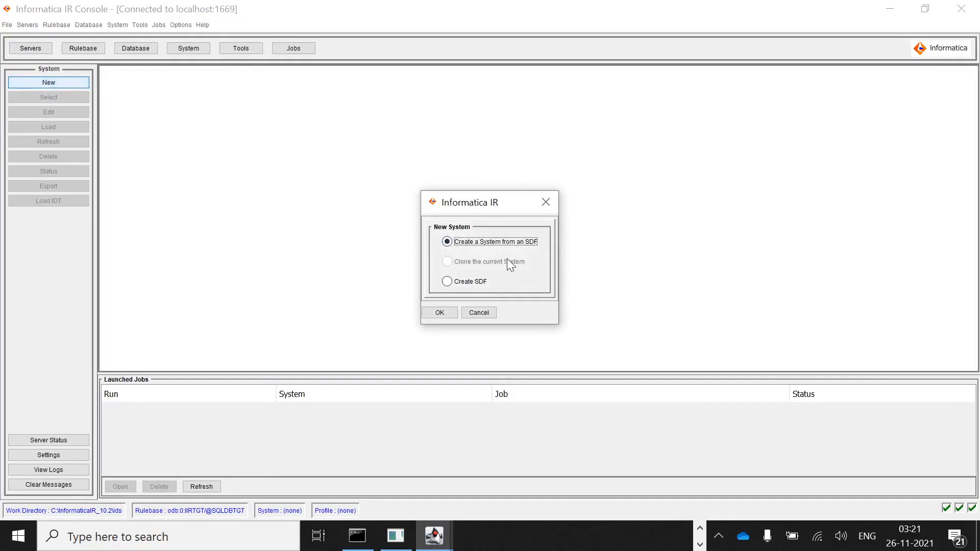
Create system Test from Test.sdf with the IIRTGT database user on service SQLDBTGT.
click(440, 313)
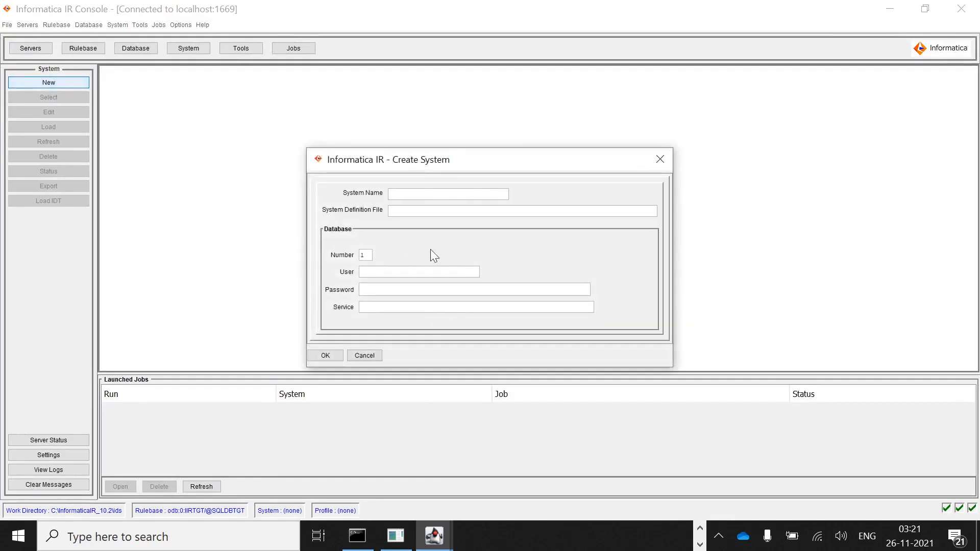
text(Test)
key(Tab)
text(Test)
text(.sdf)
text(IIRTGT)
text(••••••)
text(•)
key(Tab)
text(SQLDBTGT)
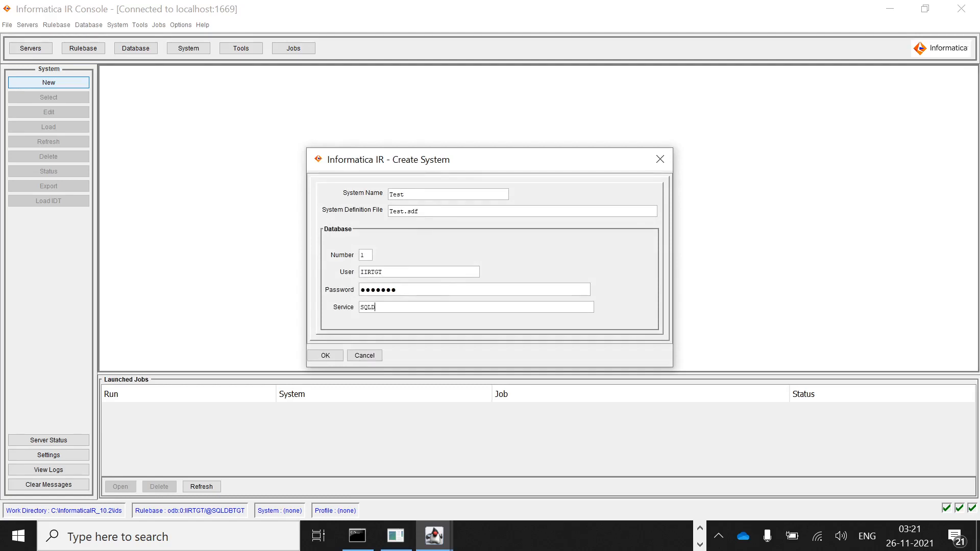
click(316, 357)
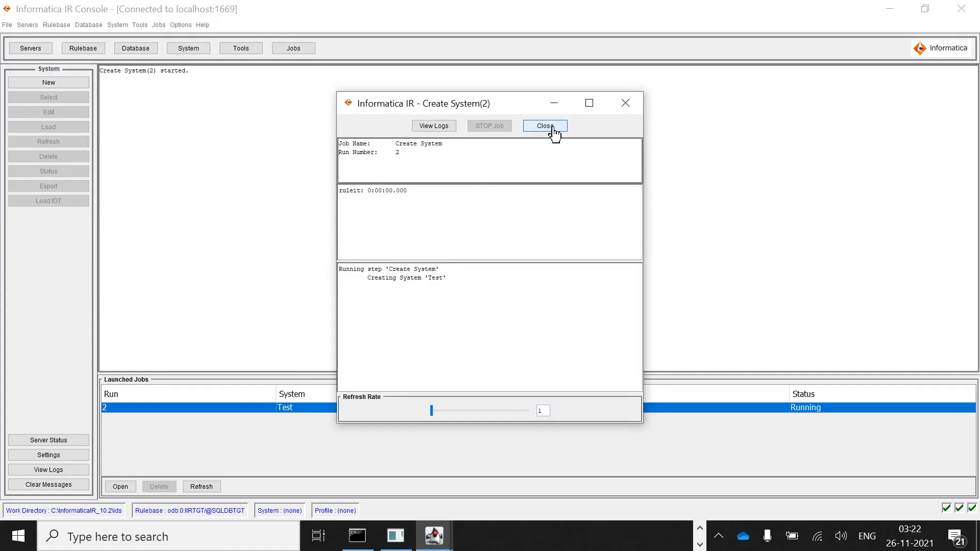
click(545, 126)
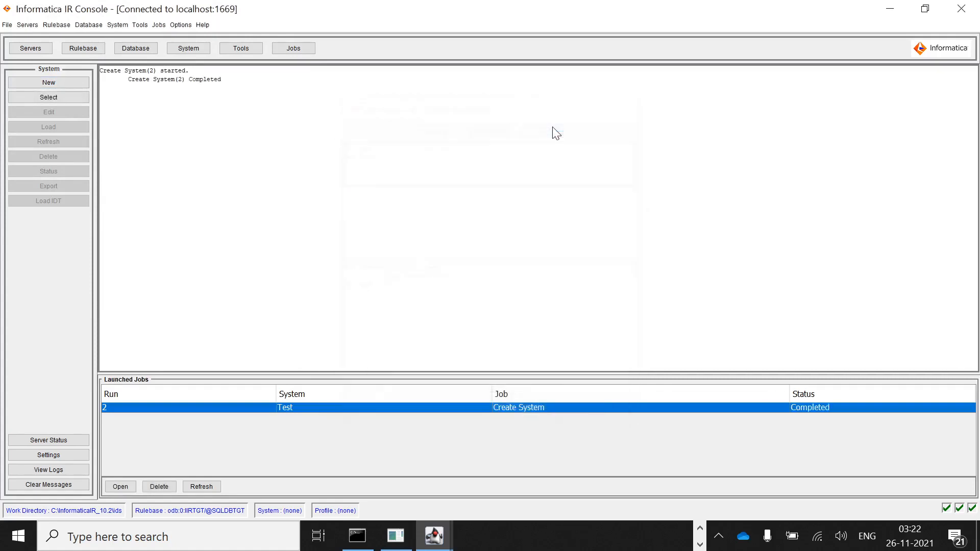
Select Test as the current system and run Load IDT with the load-all loader to completion.
click(45, 100)
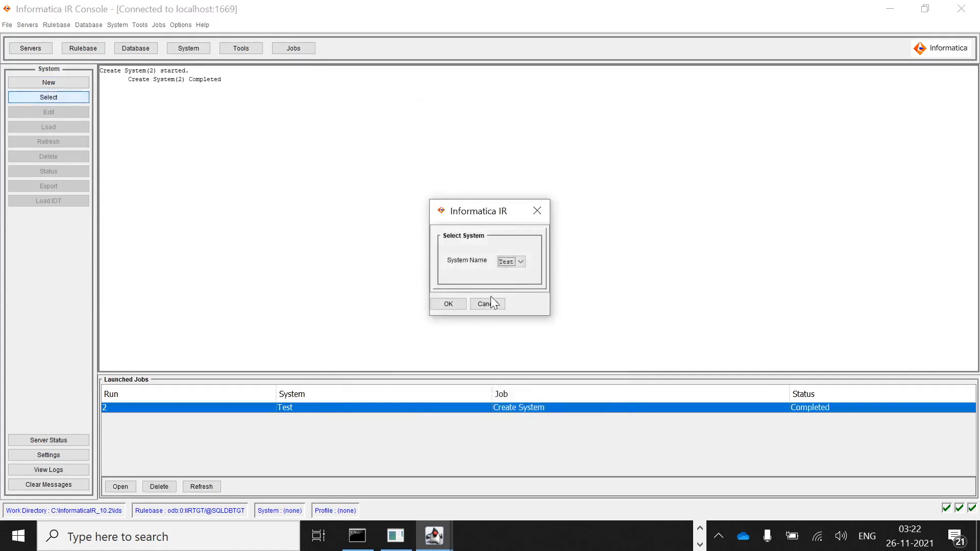
click(448, 303)
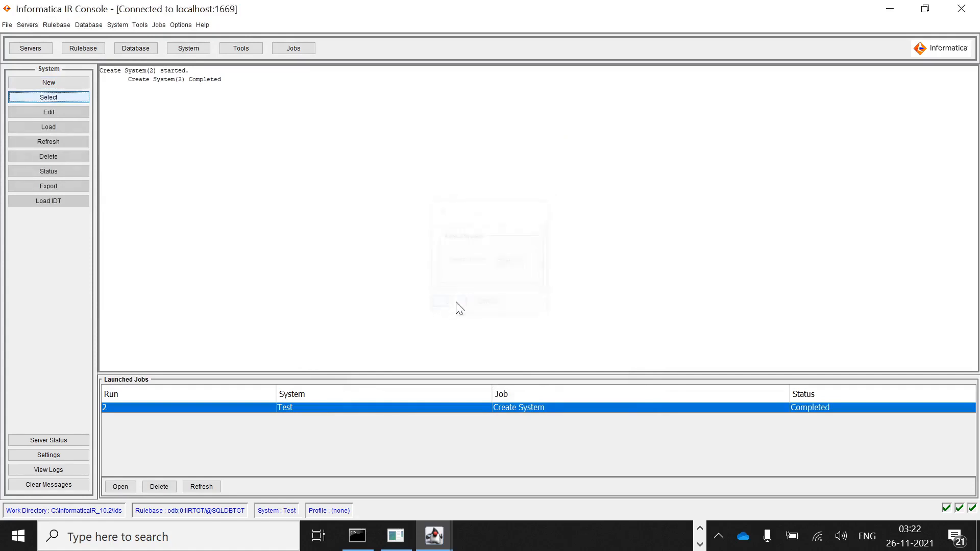
click(54, 200)
click(506, 262)
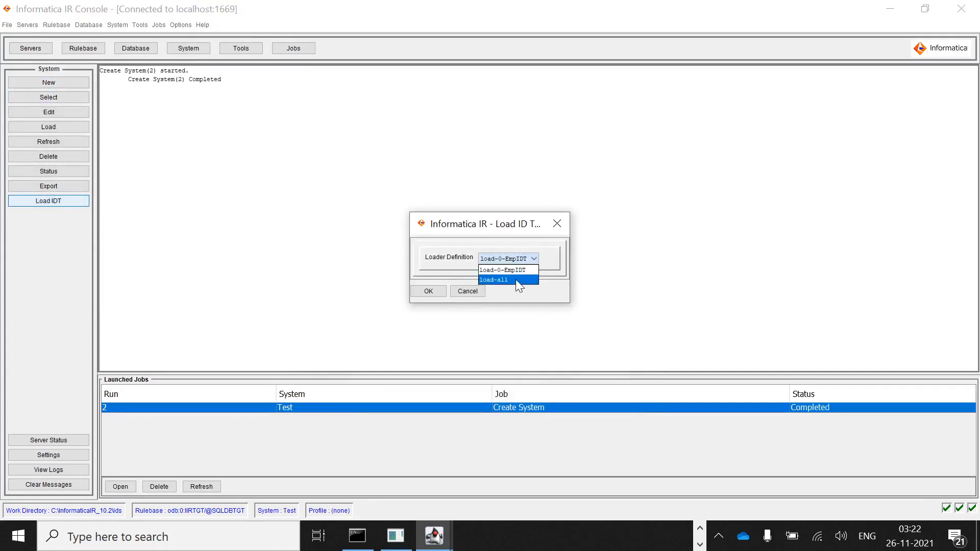
click(435, 294)
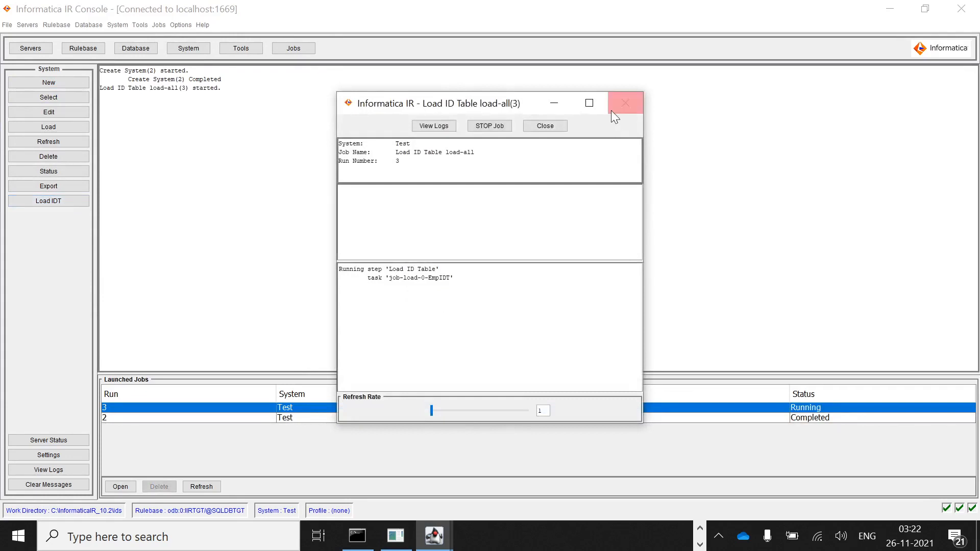
click(589, 102)
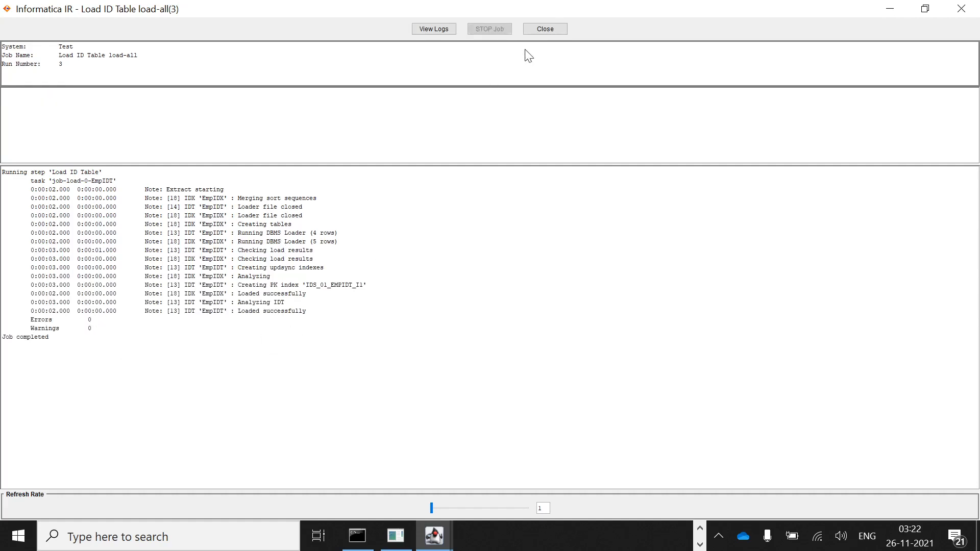
click(545, 29)
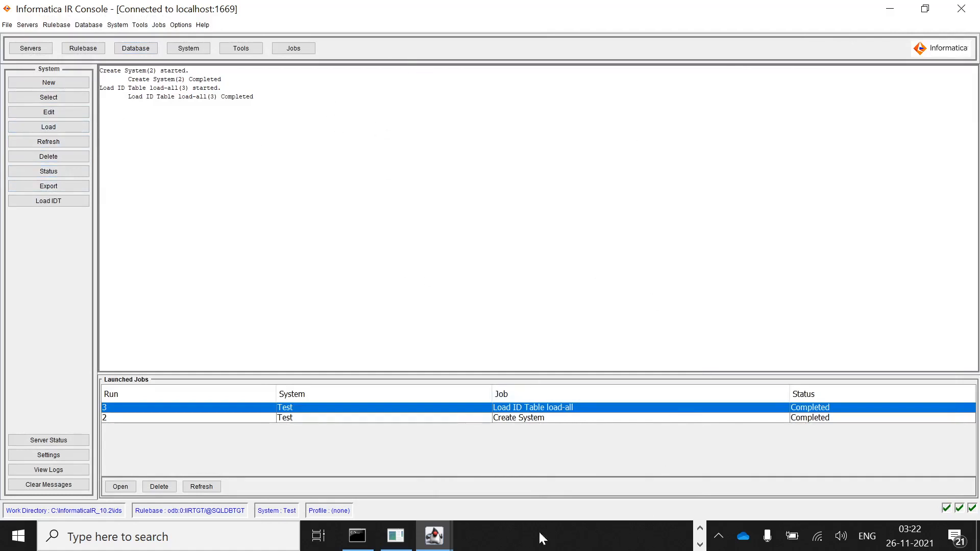
mouse_move(367, 536)
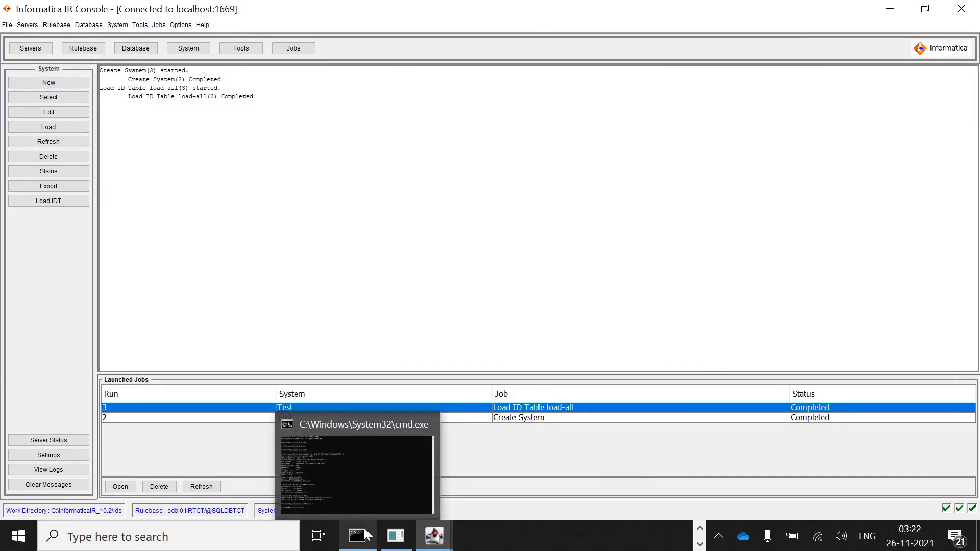
Run version in Command Prompt to confirm 10.2.0 HF1, then advance to the Thank You slide.
click(363, 535)
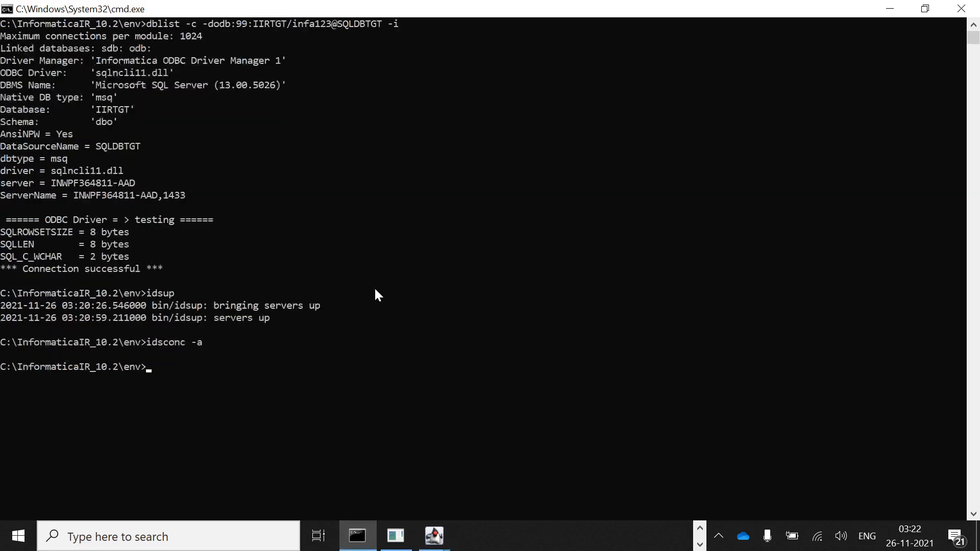
text(version)
key(Return)
click(104, 379)
drag(106, 380, 158, 379)
click(609, 267)
scroll(664, 306, down, 1)
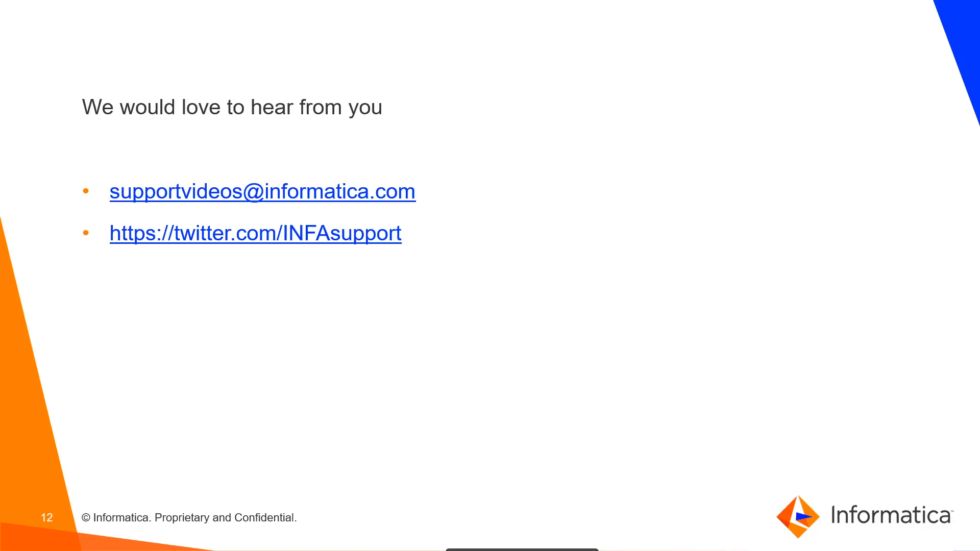
key(Right)
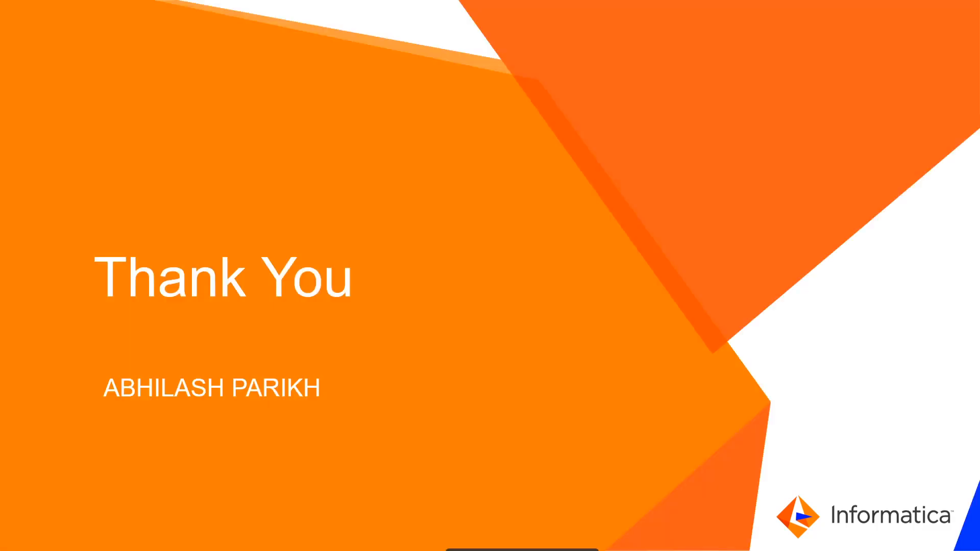